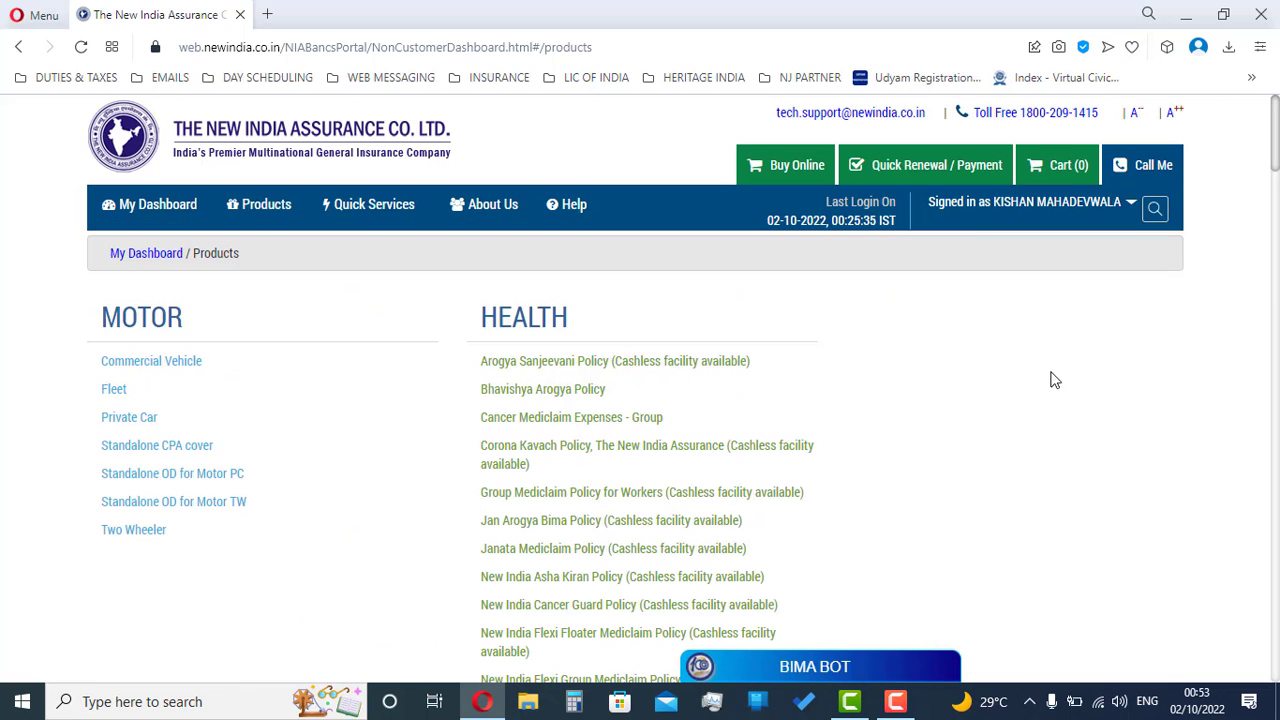
# Step: Open the New India Floater Mediclaim Policy (Cashless facility available) page from the Health products list
pyautogui.scroll(-3, 824, 362)
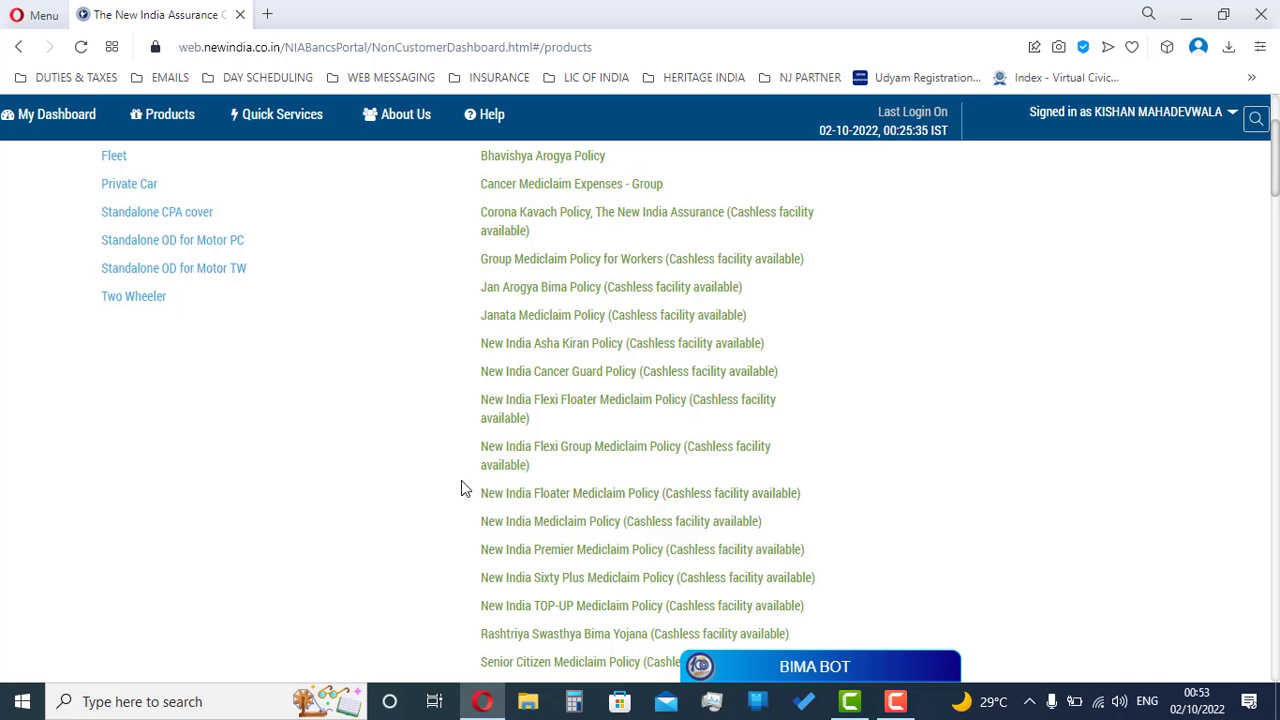
pyautogui.moveTo(461, 488); pyautogui.dragTo(794, 503)
pyautogui.click(675, 497)
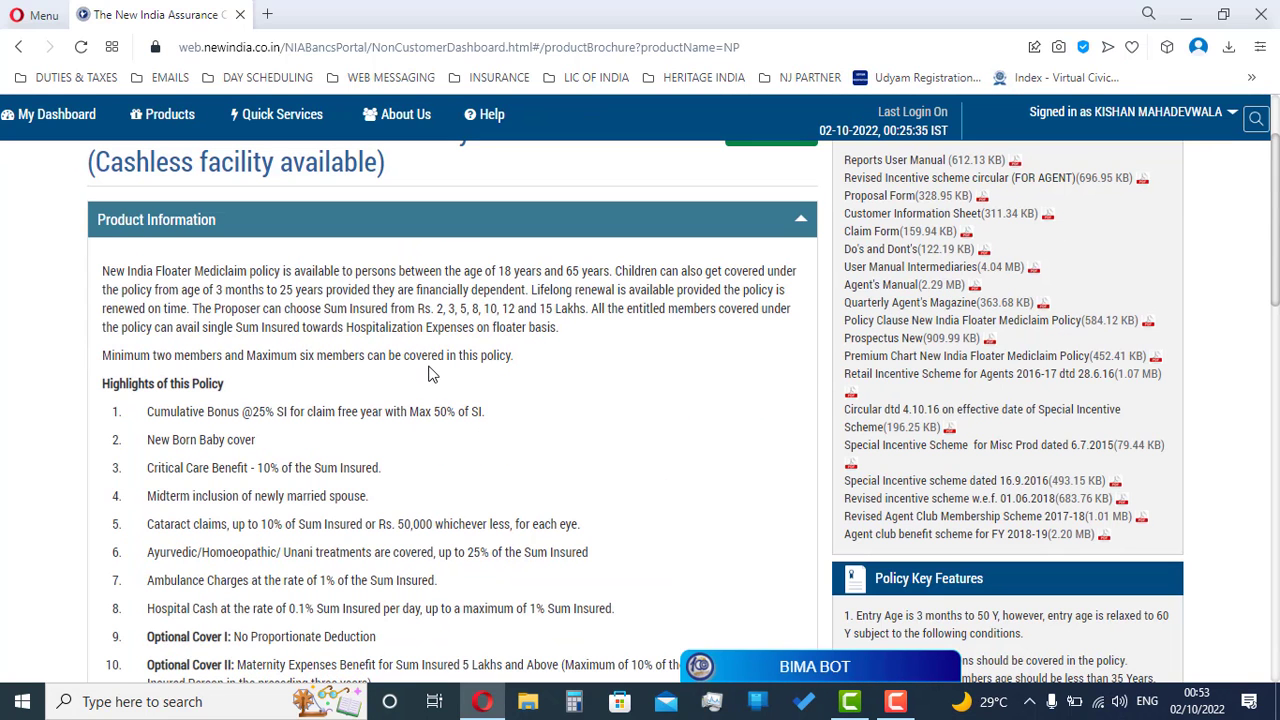
pyautogui.scroll(2, 432, 373)
pyautogui.scroll(-1, 146, 371)
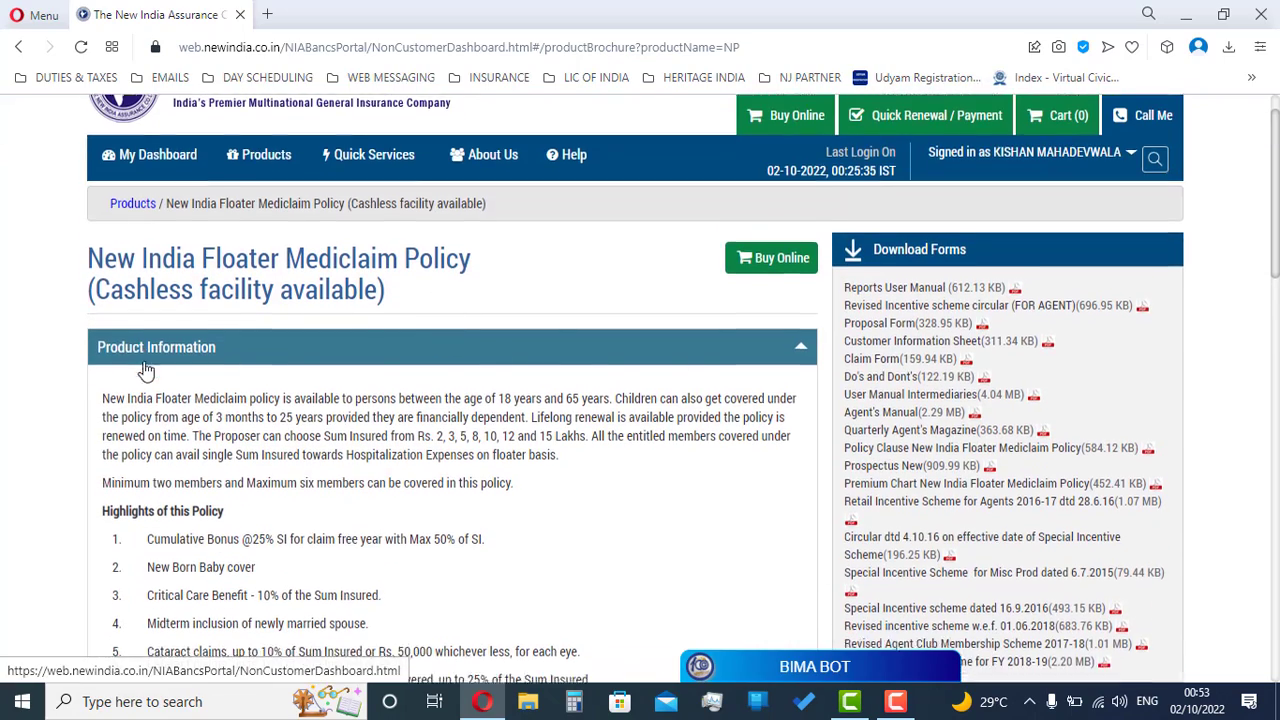
pyautogui.scroll(-8, 146, 371)
pyautogui.moveTo(346, 272); pyautogui.dragTo(537, 258)
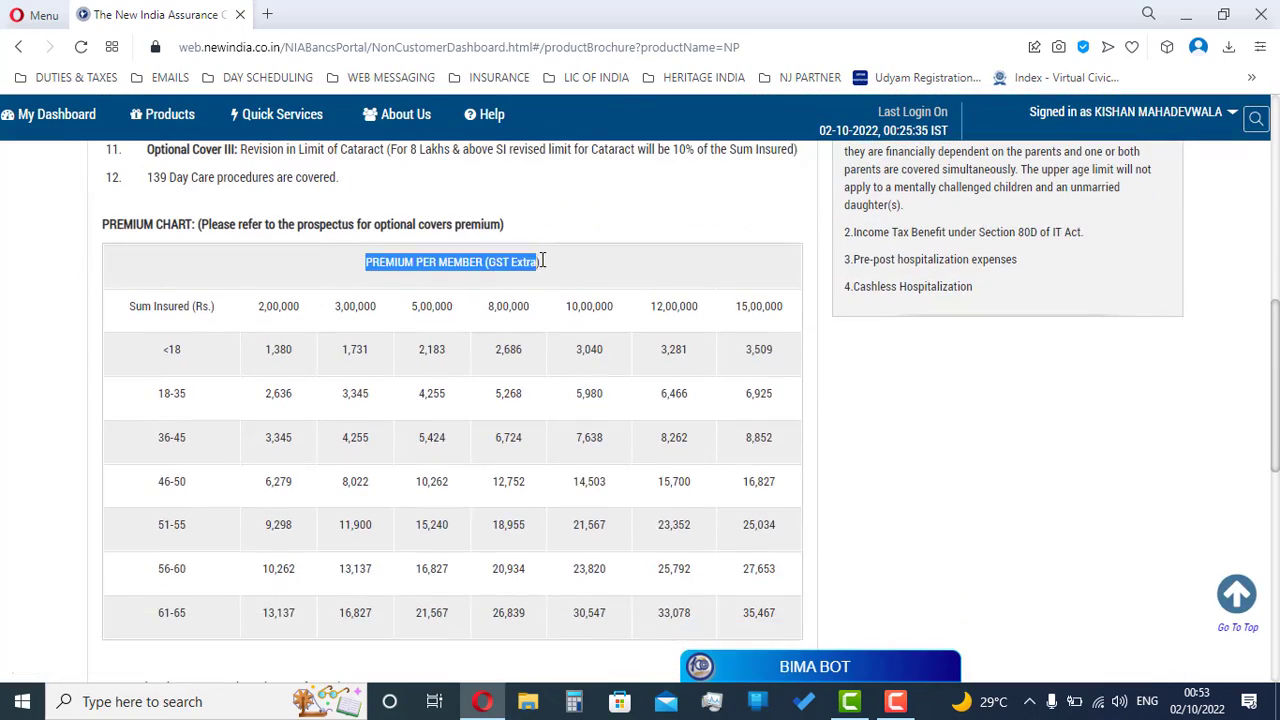
pyautogui.scroll(-5, 537, 264)
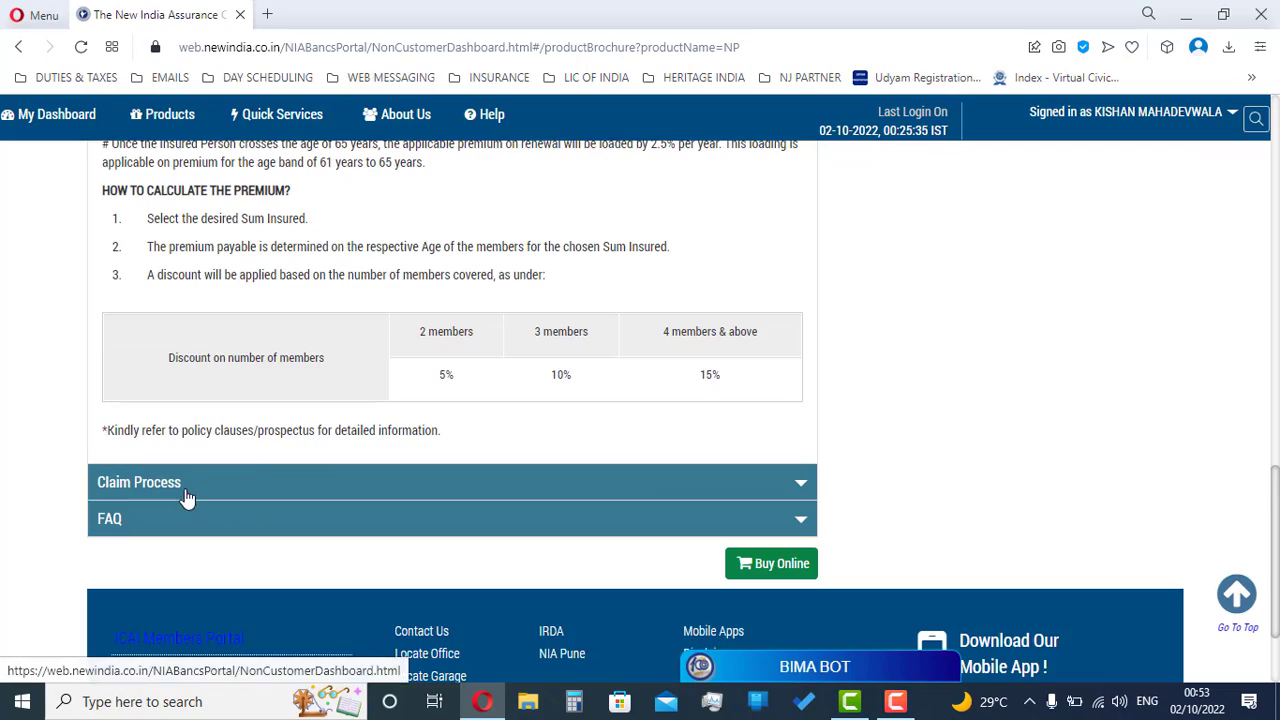
pyautogui.click(186, 494)
pyautogui.scroll(-3, 197, 490)
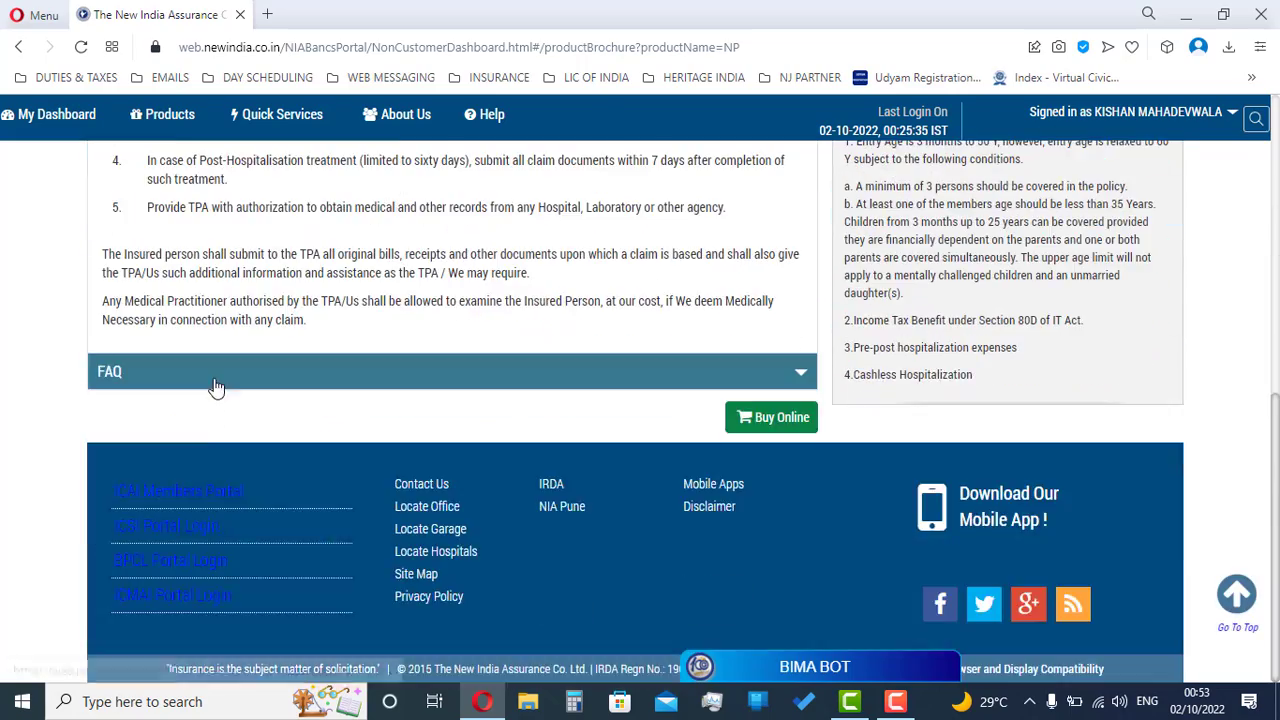
pyautogui.click(214, 384)
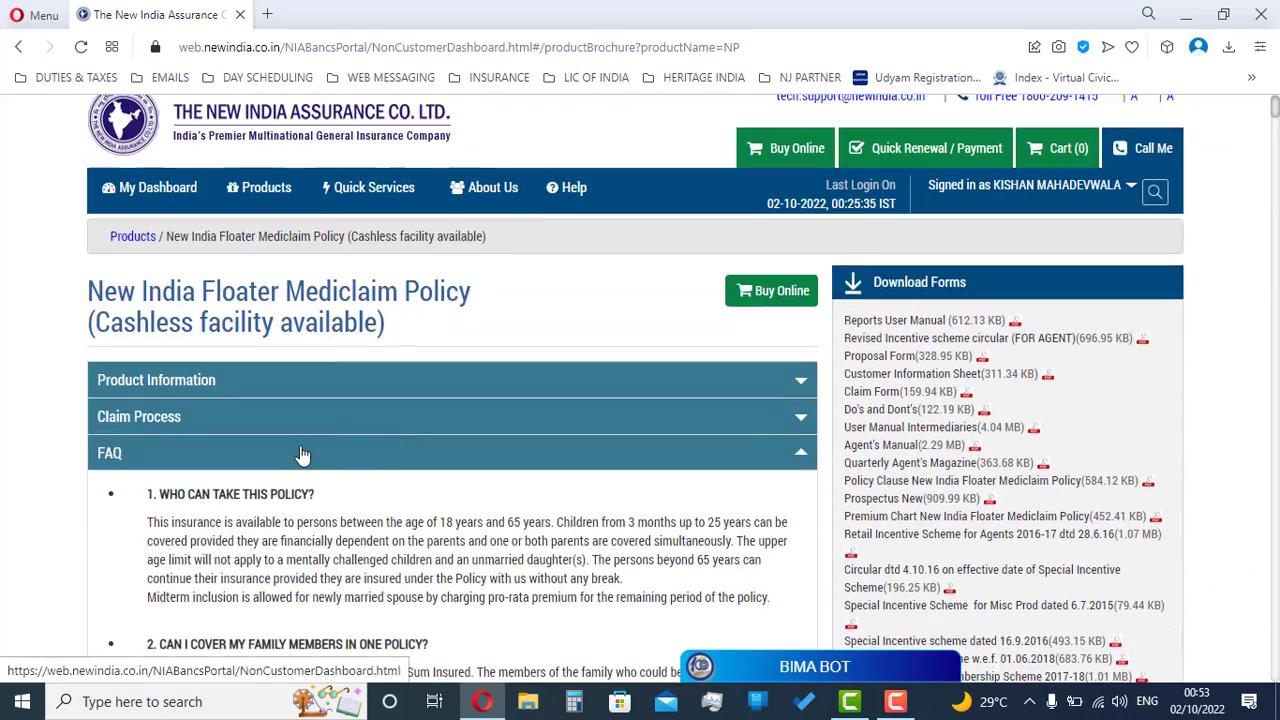
pyautogui.click(323, 460)
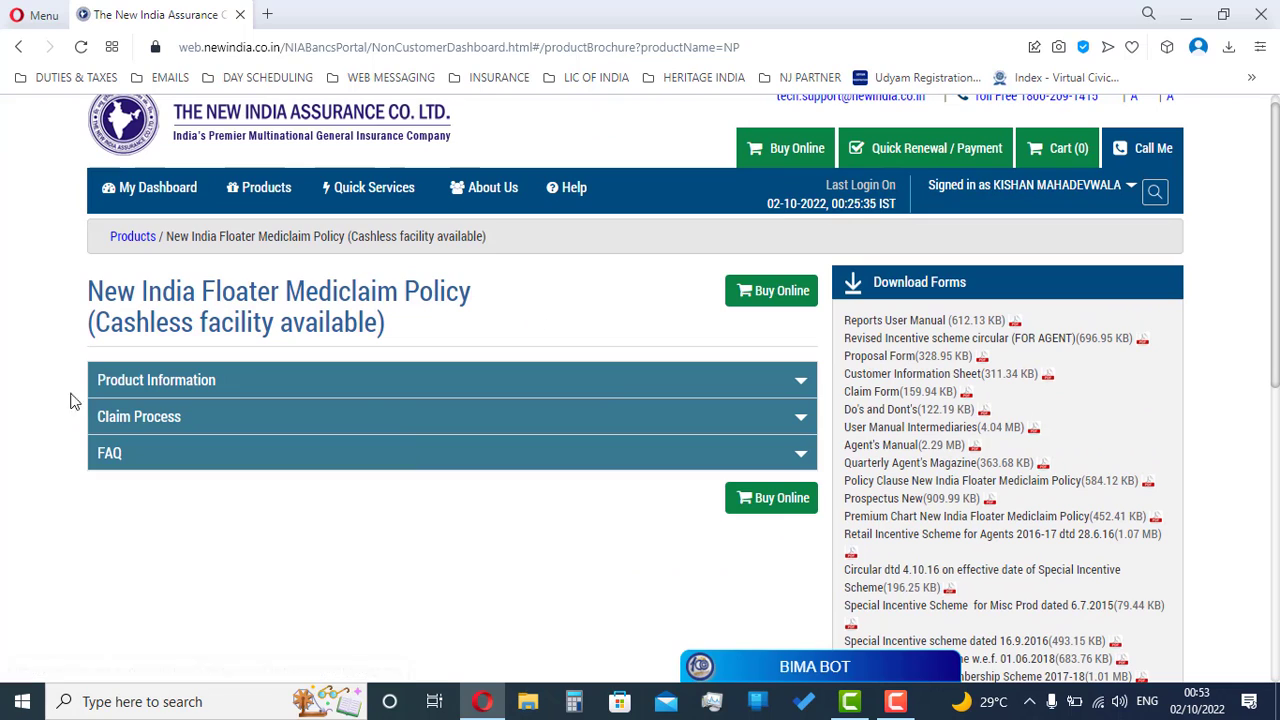
# Step: Start buying the Floater Mediclaim policy online and answer No to having a past NIA policy
pyautogui.click(756, 292)
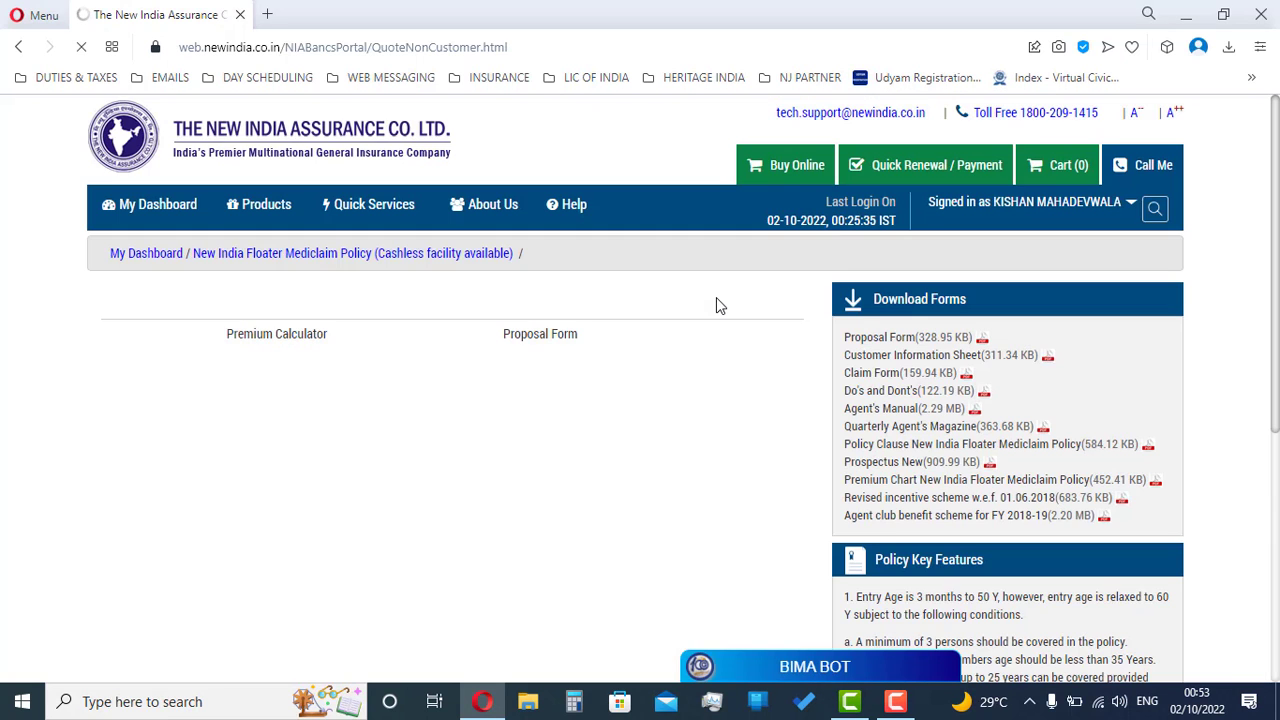
pyautogui.scroll(-3, 347, 226)
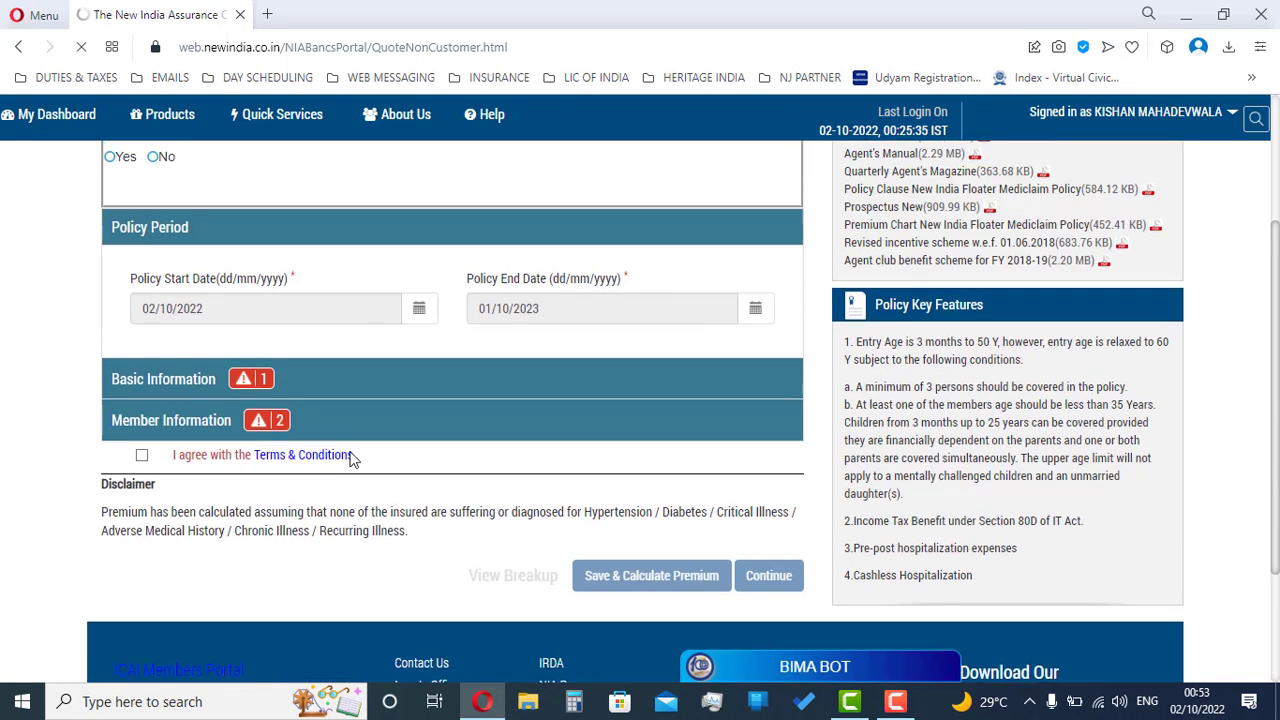
pyautogui.scroll(2, 183, 694)
pyautogui.moveTo(83, 349); pyautogui.dragTo(342, 359)
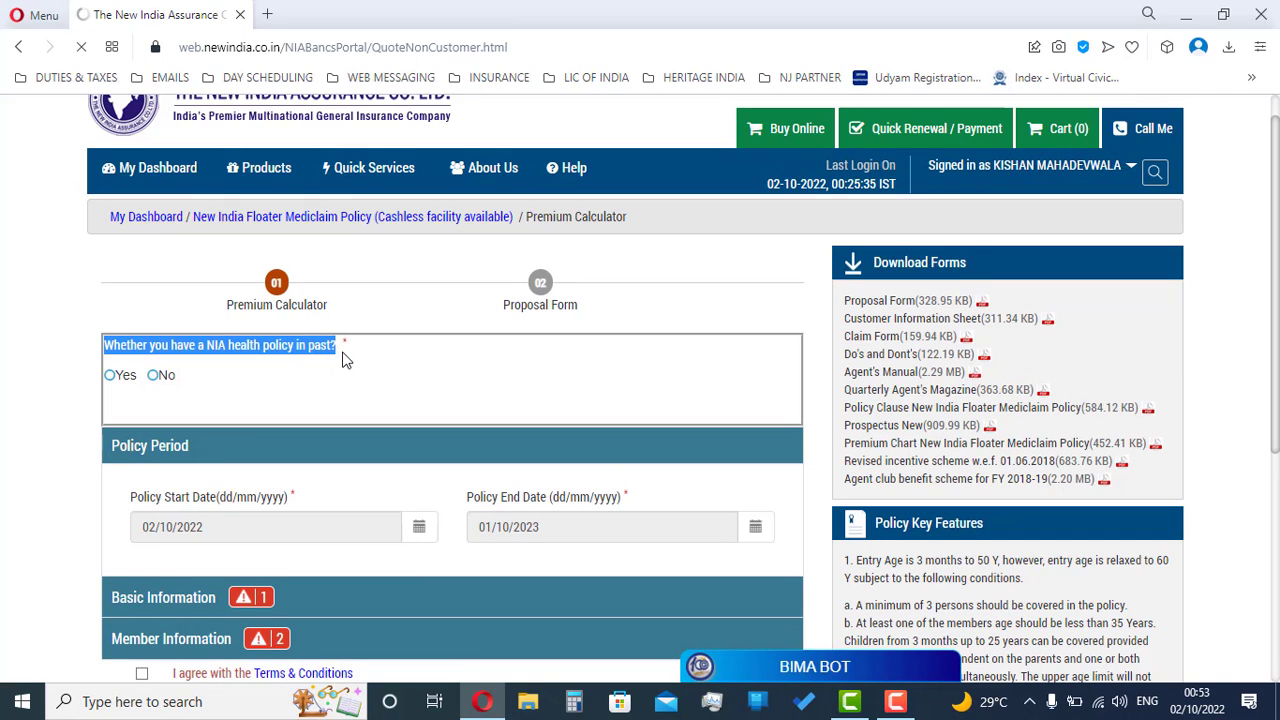
pyautogui.click(155, 380)
# Step: Set Sum Insured to 500000 under Basic Information
pyautogui.scroll(-3, 447, 405)
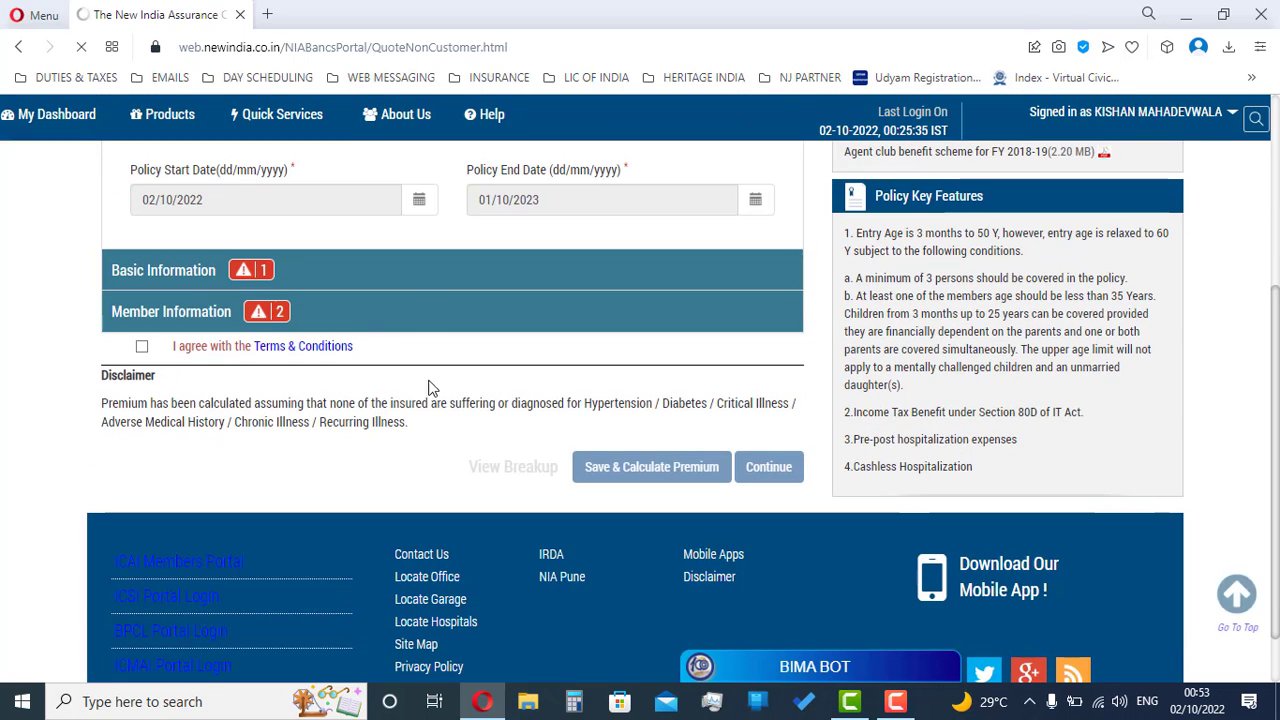
pyautogui.click(340, 280)
pyautogui.click(324, 263)
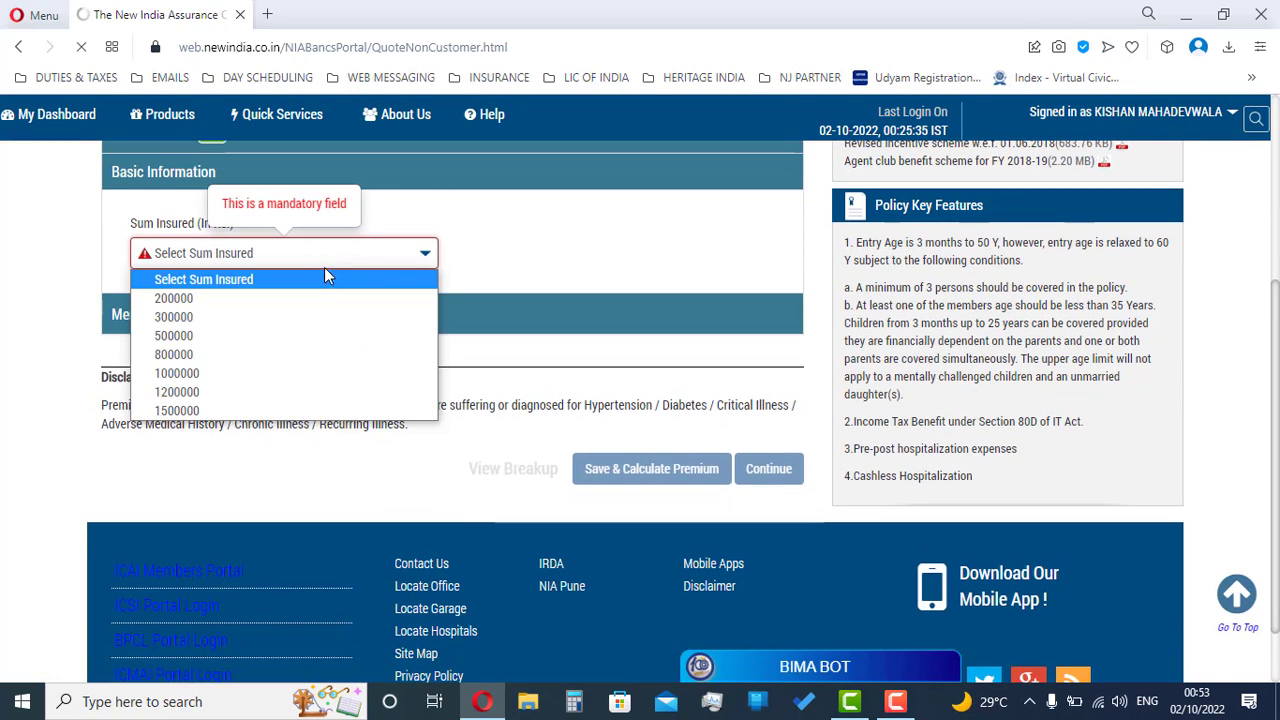
pyautogui.click(305, 344)
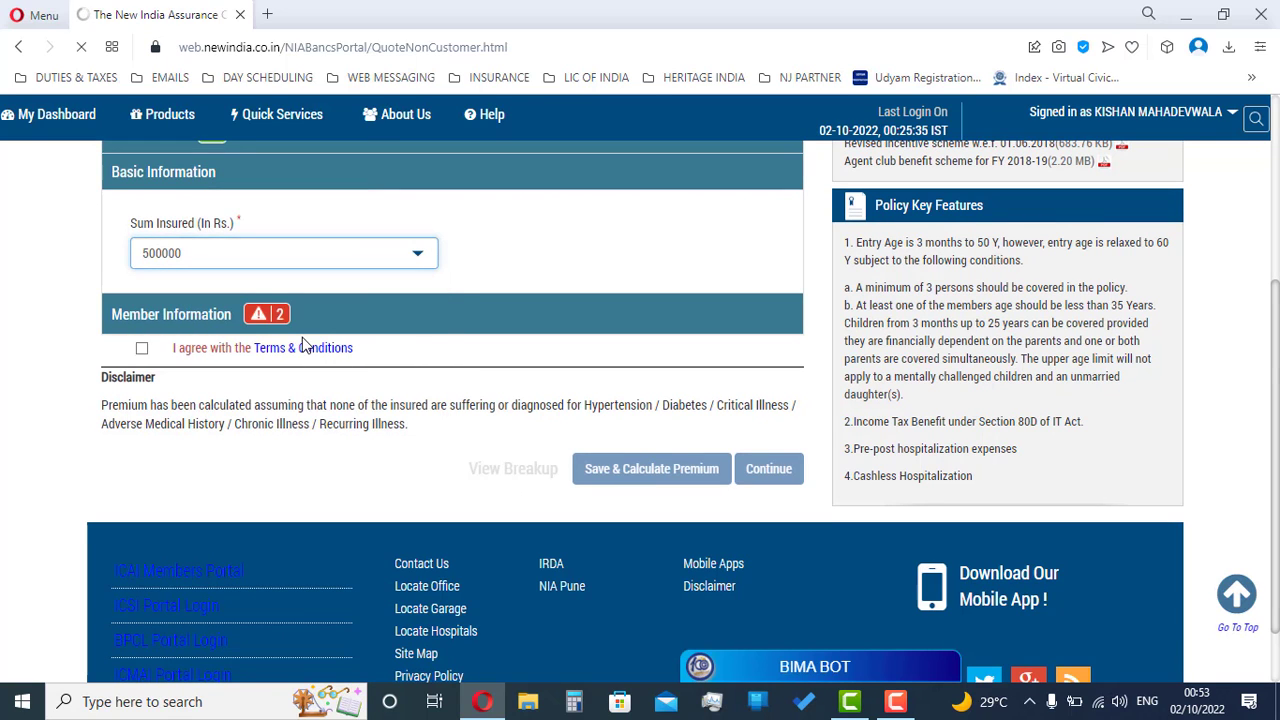
pyautogui.click(312, 325)
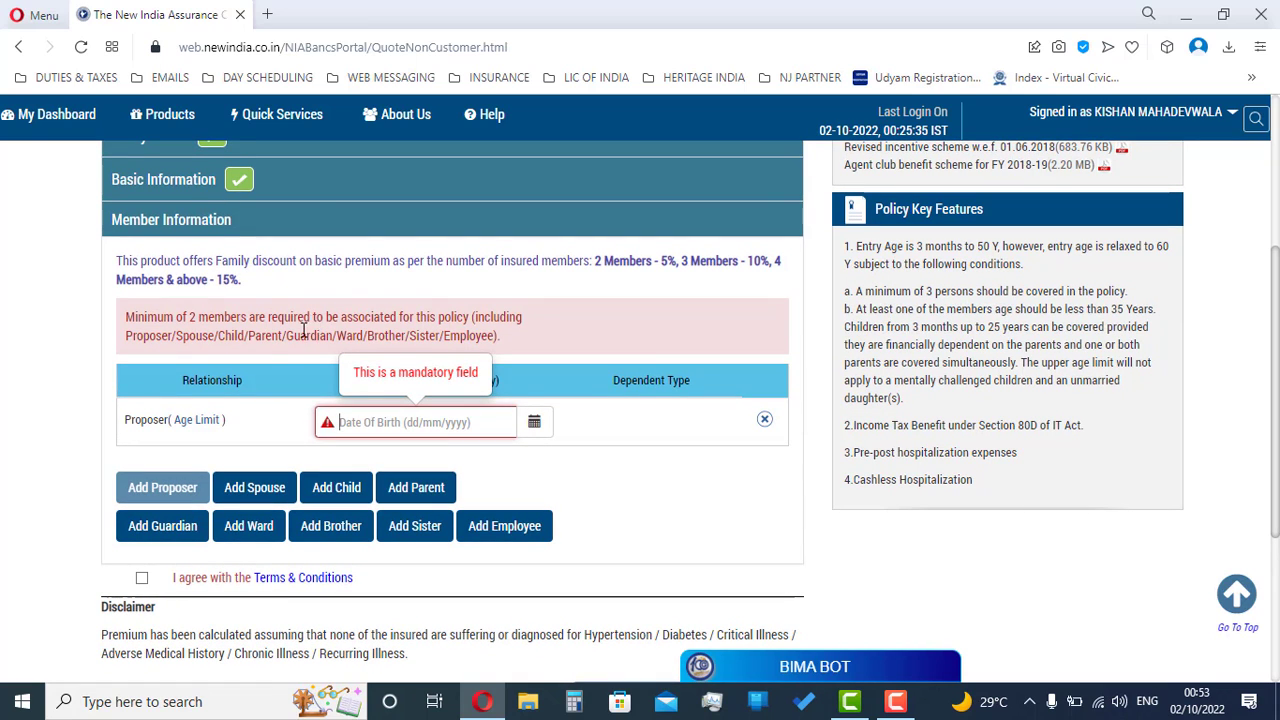
pyautogui.click(368, 422)
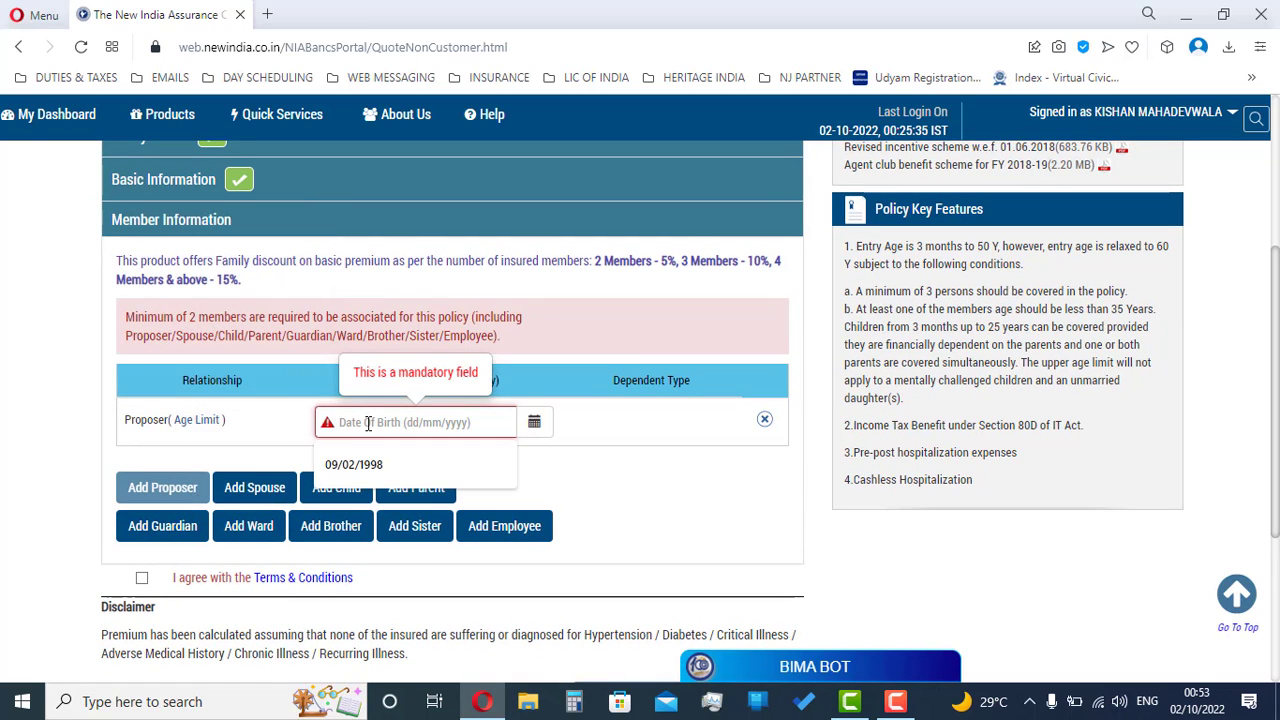
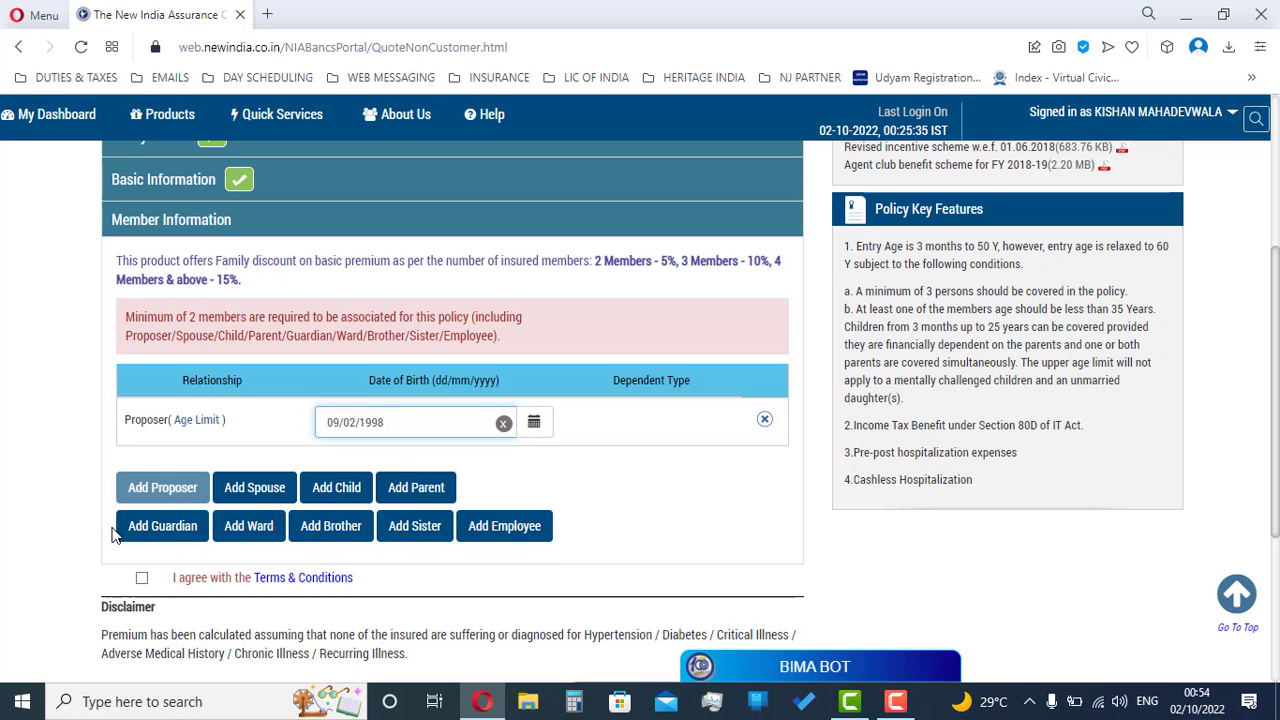
pyautogui.click(272, 495)
pyautogui.click(400, 404)
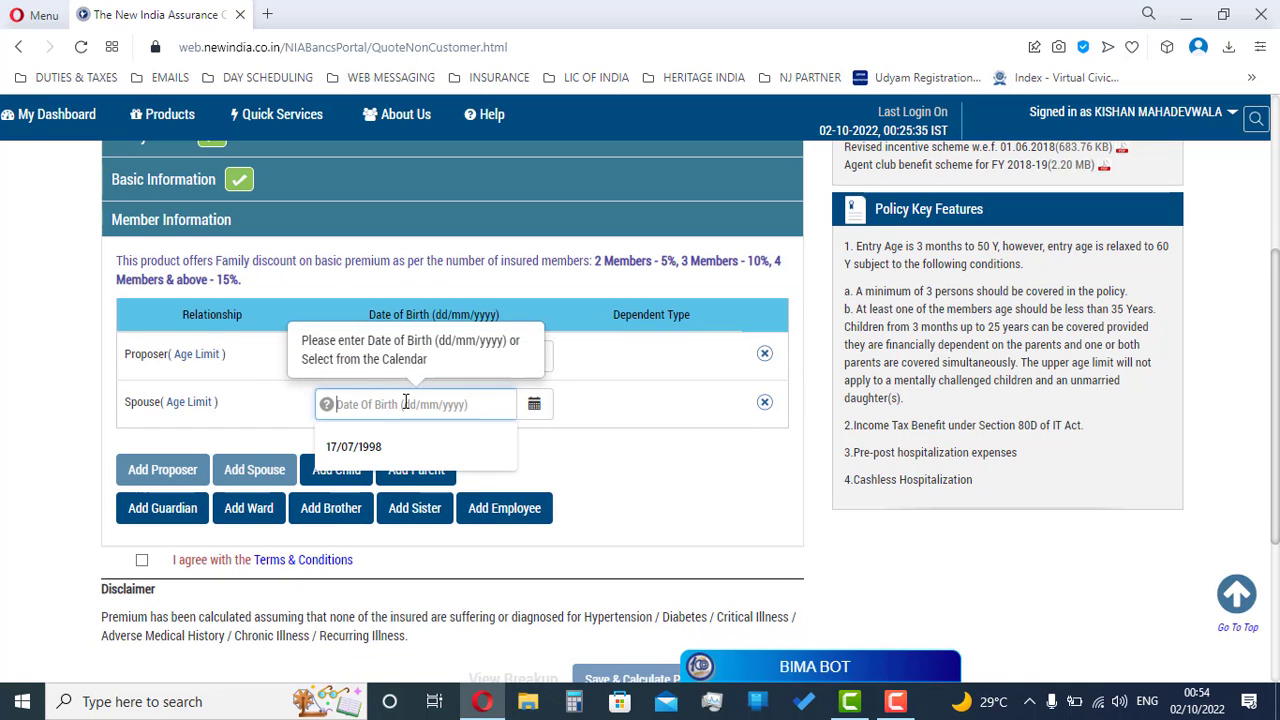
pyautogui.write('17/07/1998')
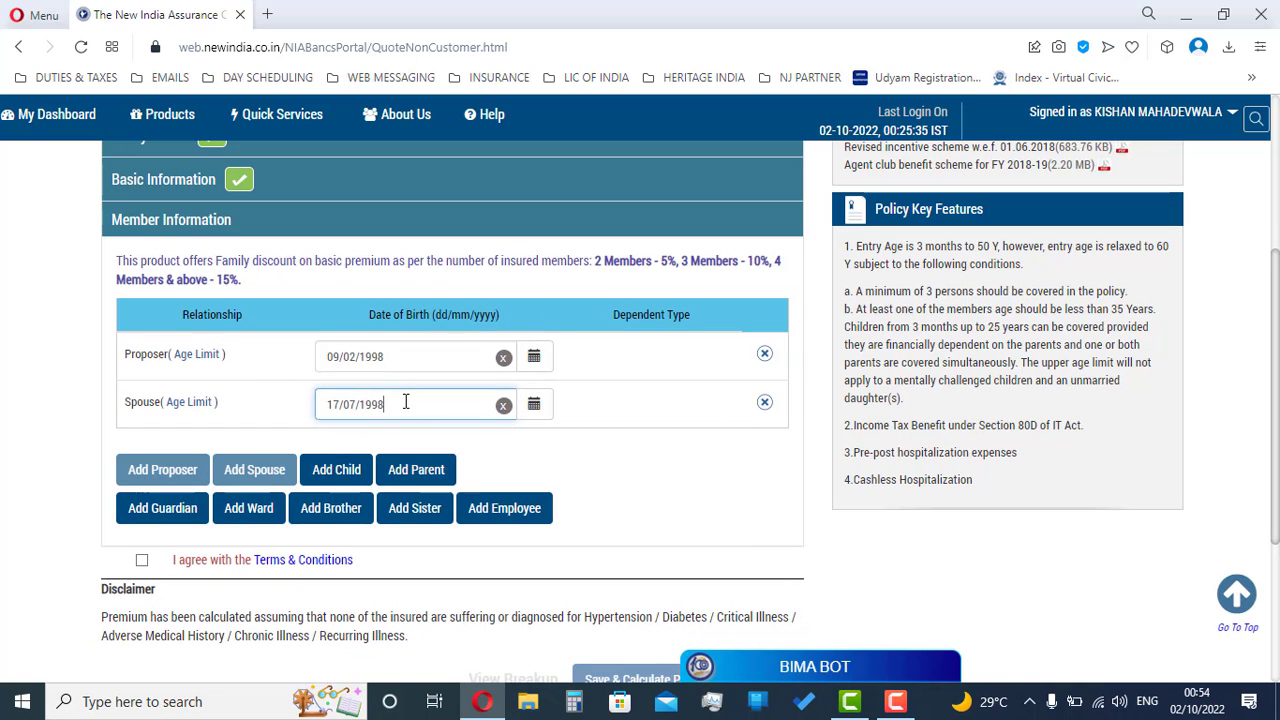
# Step: Add three child rows, set Child 1 to Normal, then remove all three child rows
pyautogui.click(358, 475)
pyautogui.click(352, 516)
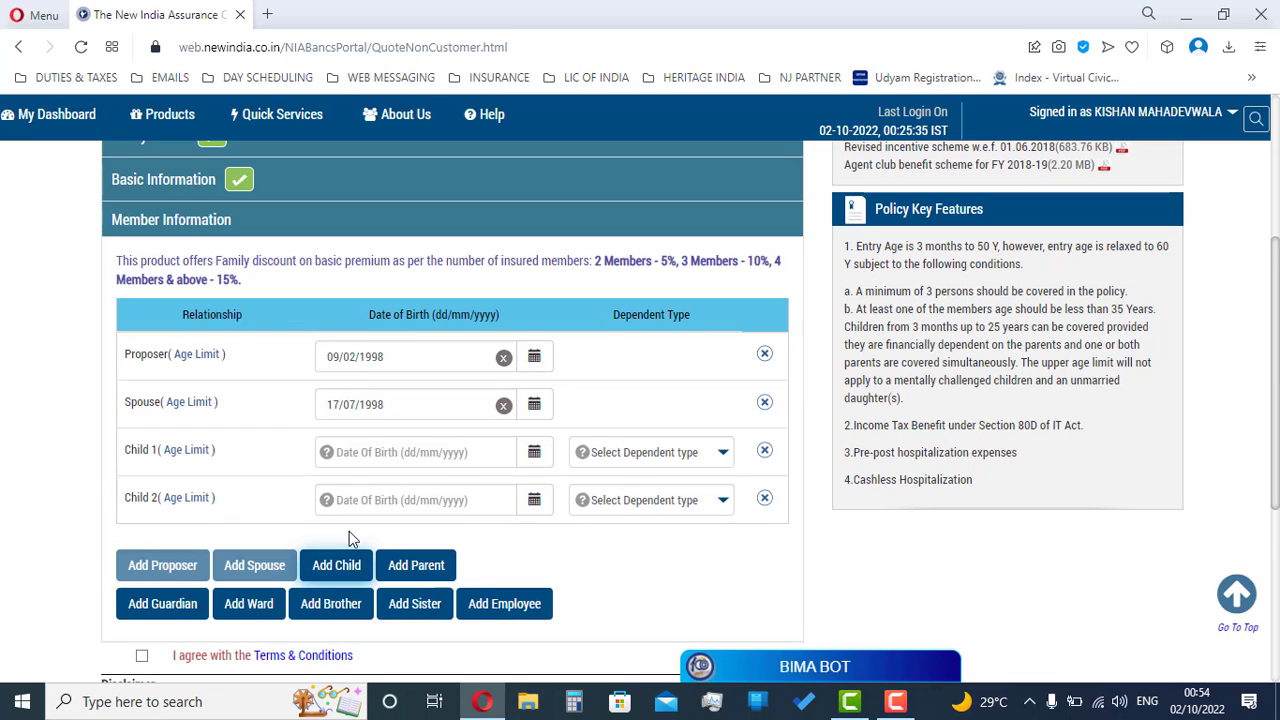
pyautogui.click(352, 567)
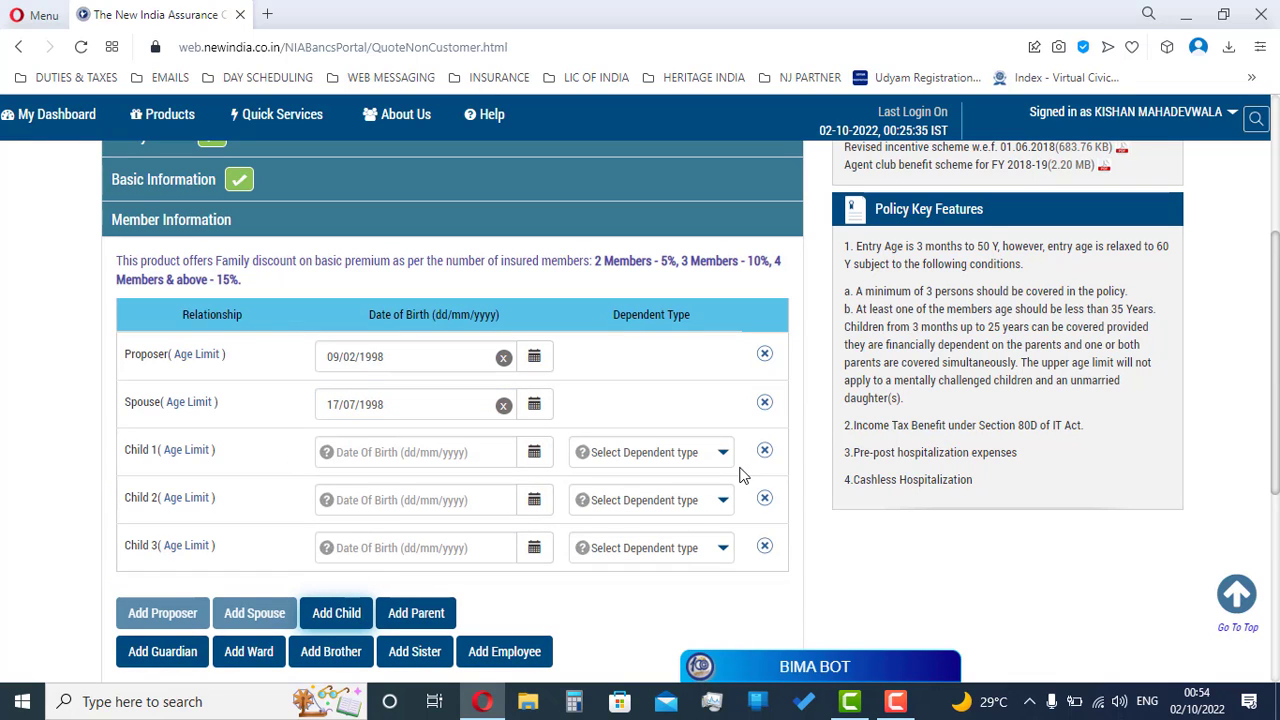
pyautogui.click(680, 453)
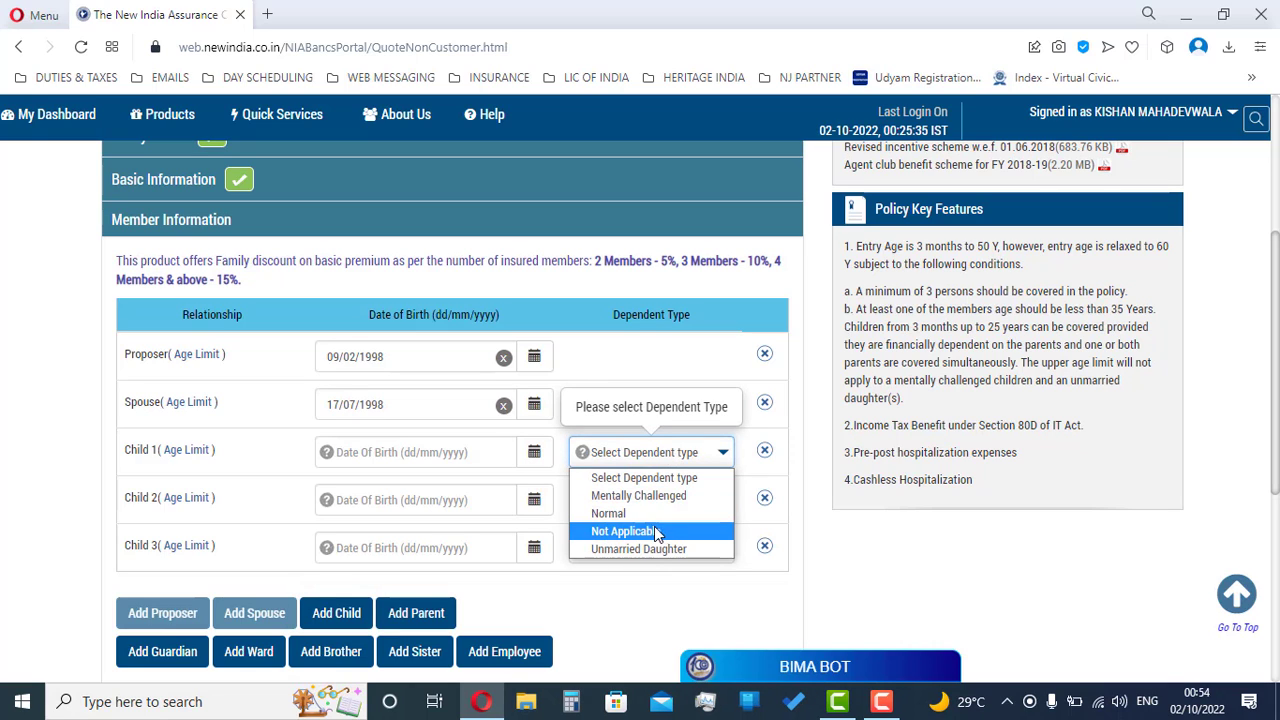
pyautogui.click(656, 516)
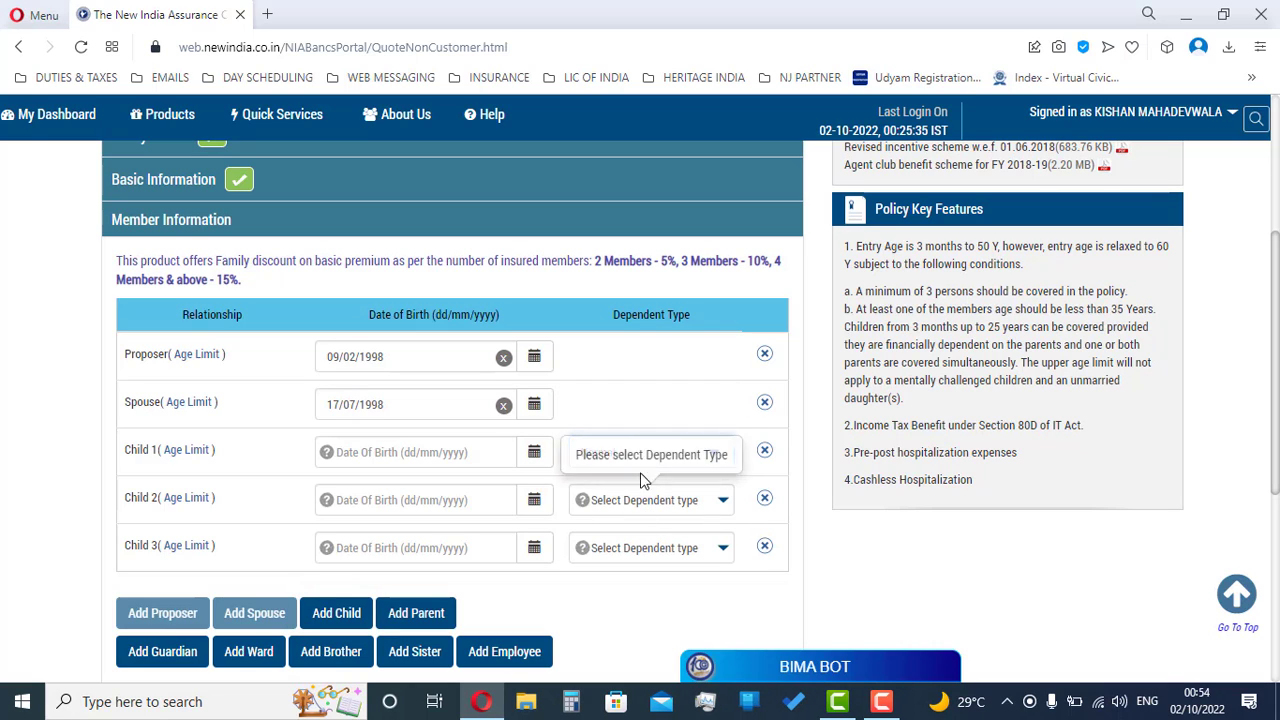
pyautogui.click(765, 452)
pyautogui.click(765, 452)
pyautogui.click(765, 452)
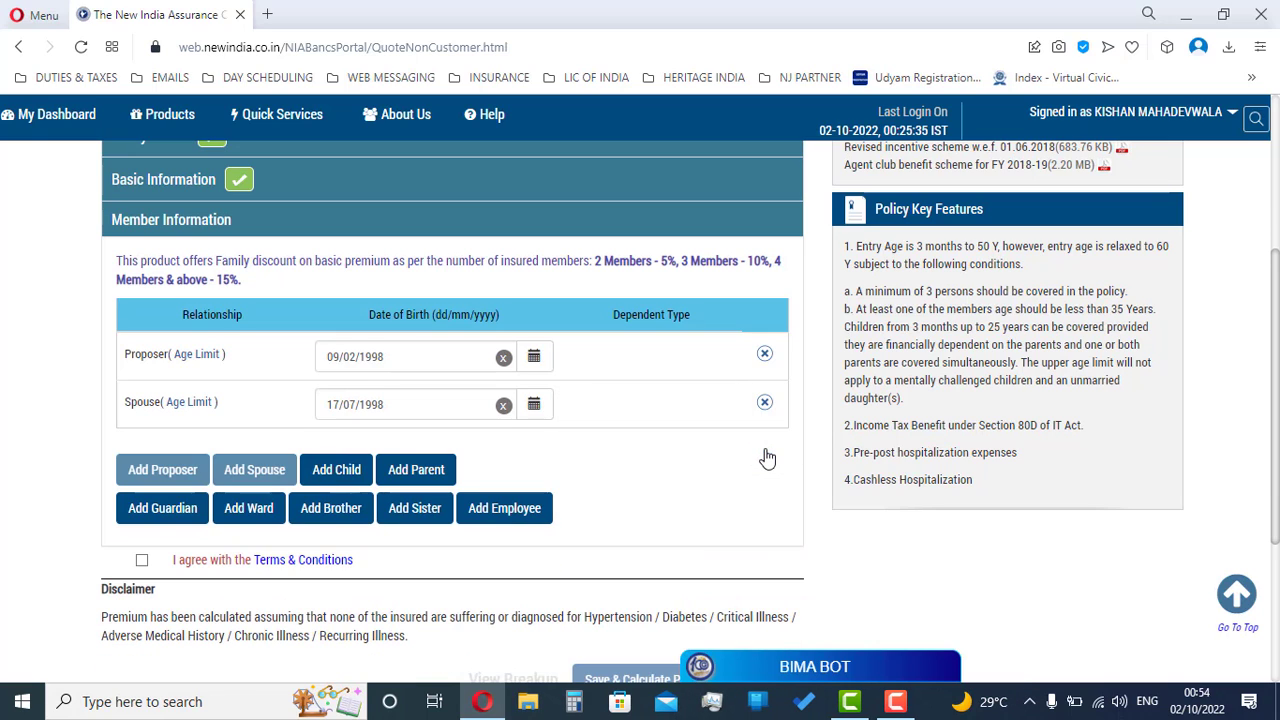
# Step: Accept the Terms & Conditions and save to calculate the premium
pyautogui.click(142, 562)
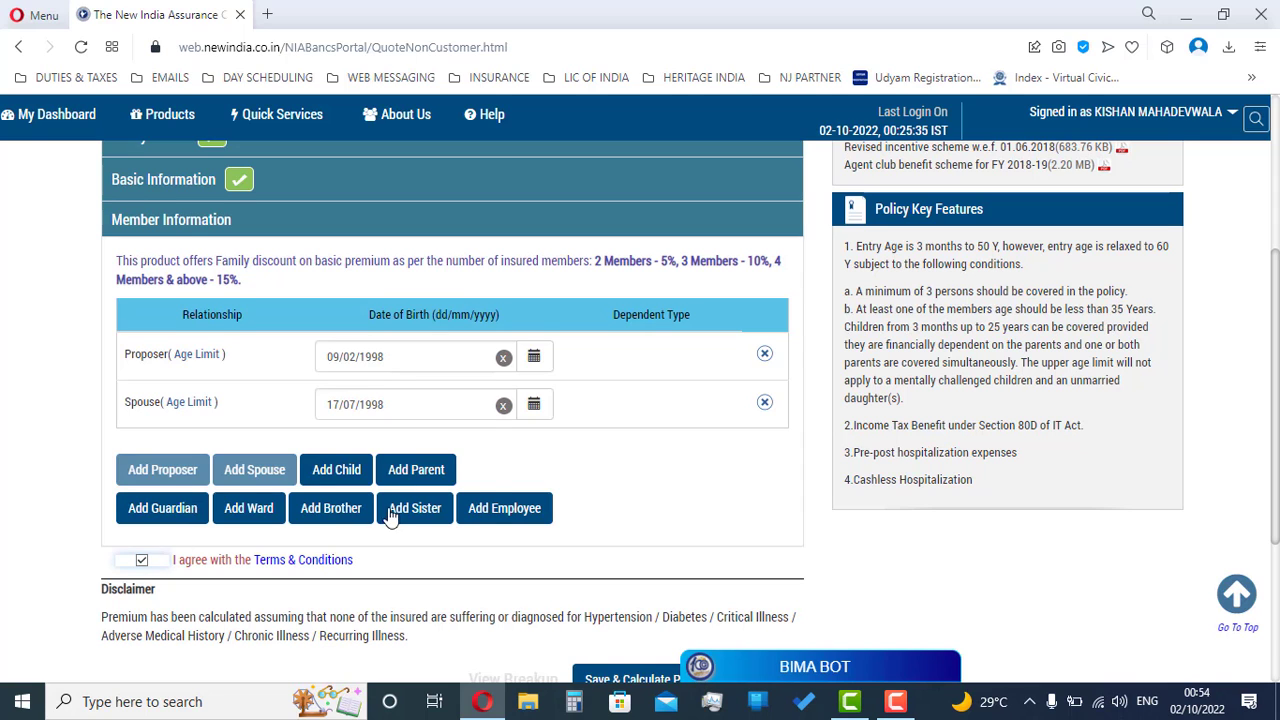
pyautogui.scroll(-2, 370, 530)
pyautogui.click(610, 497)
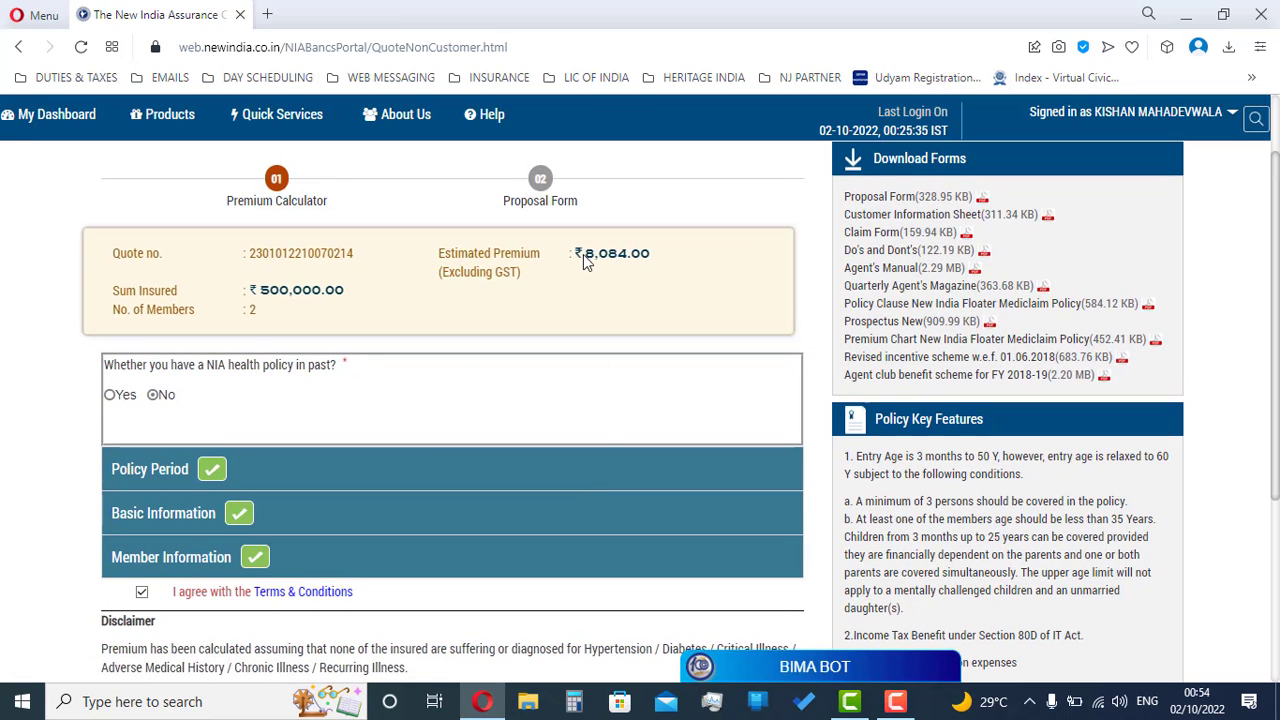
# Step: Review the ₹8,084.00 excluding-GST quote for 2 members at ₹500,000, then view its premium breakup
pyautogui.moveTo(583, 254); pyautogui.dragTo(650, 265)
pyautogui.moveTo(437, 275); pyautogui.dragTo(522, 276)
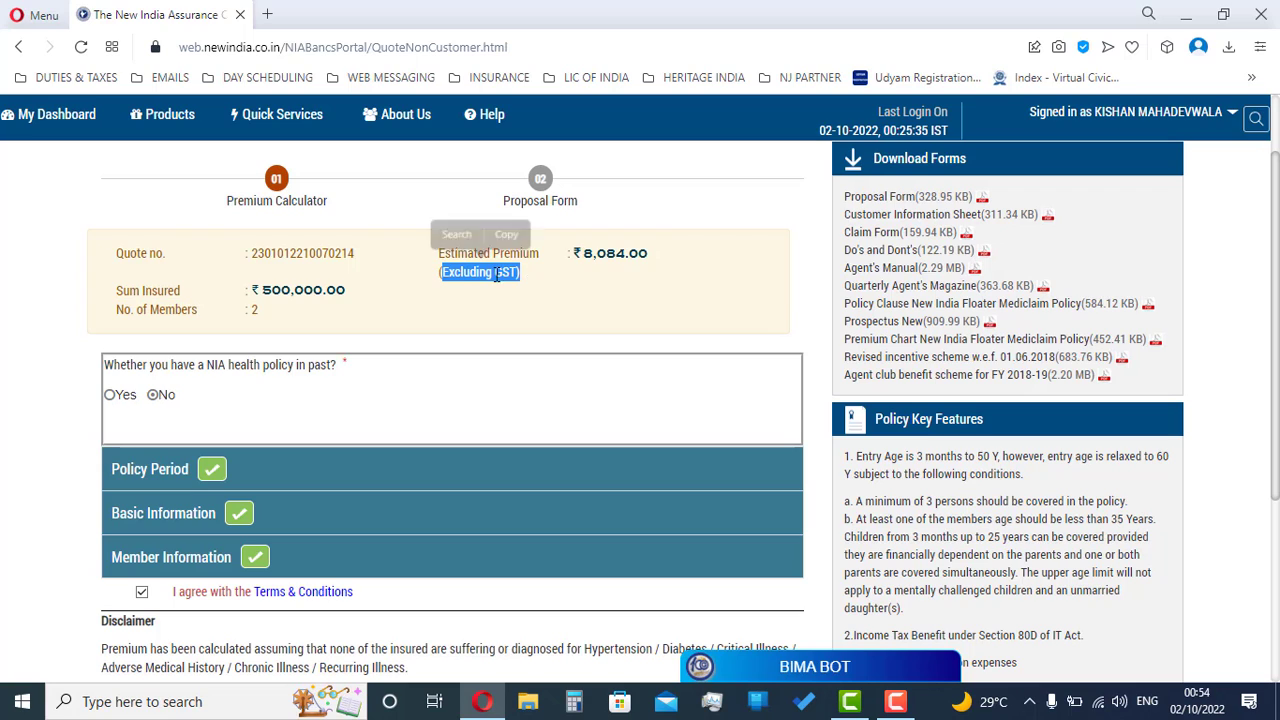
pyautogui.click(433, 278)
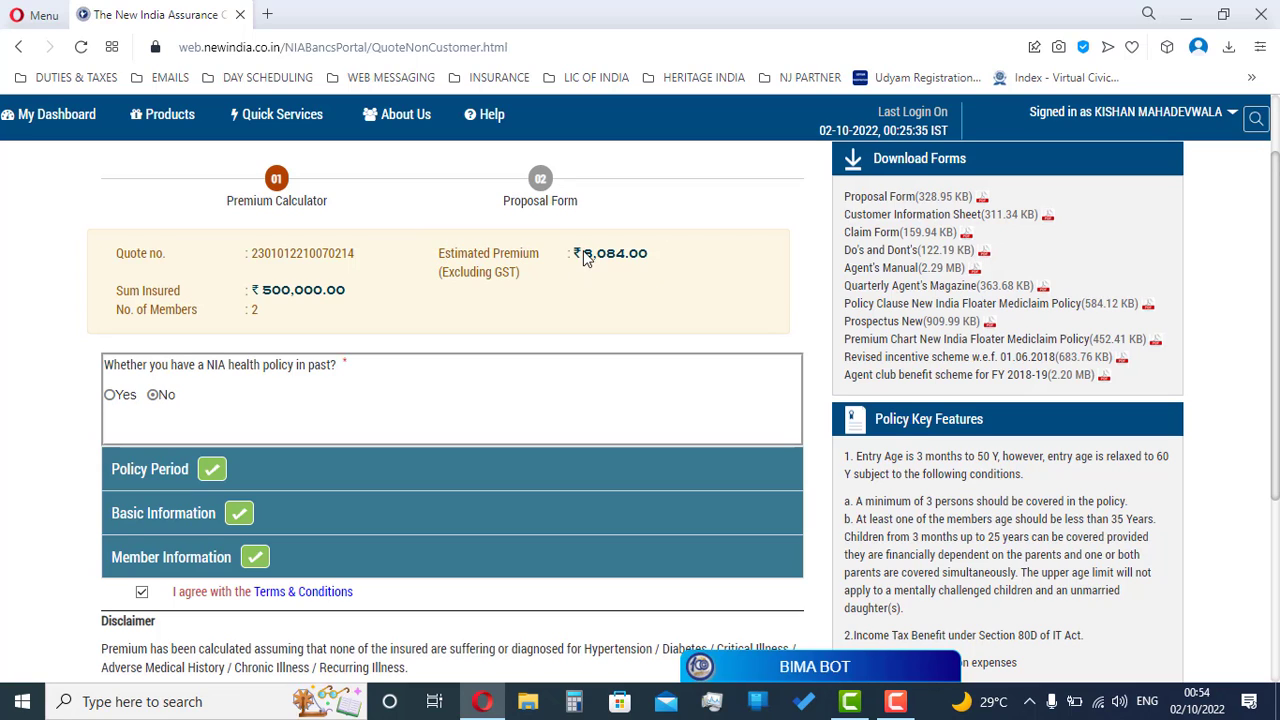
pyautogui.moveTo(584, 256); pyautogui.dragTo(647, 261)
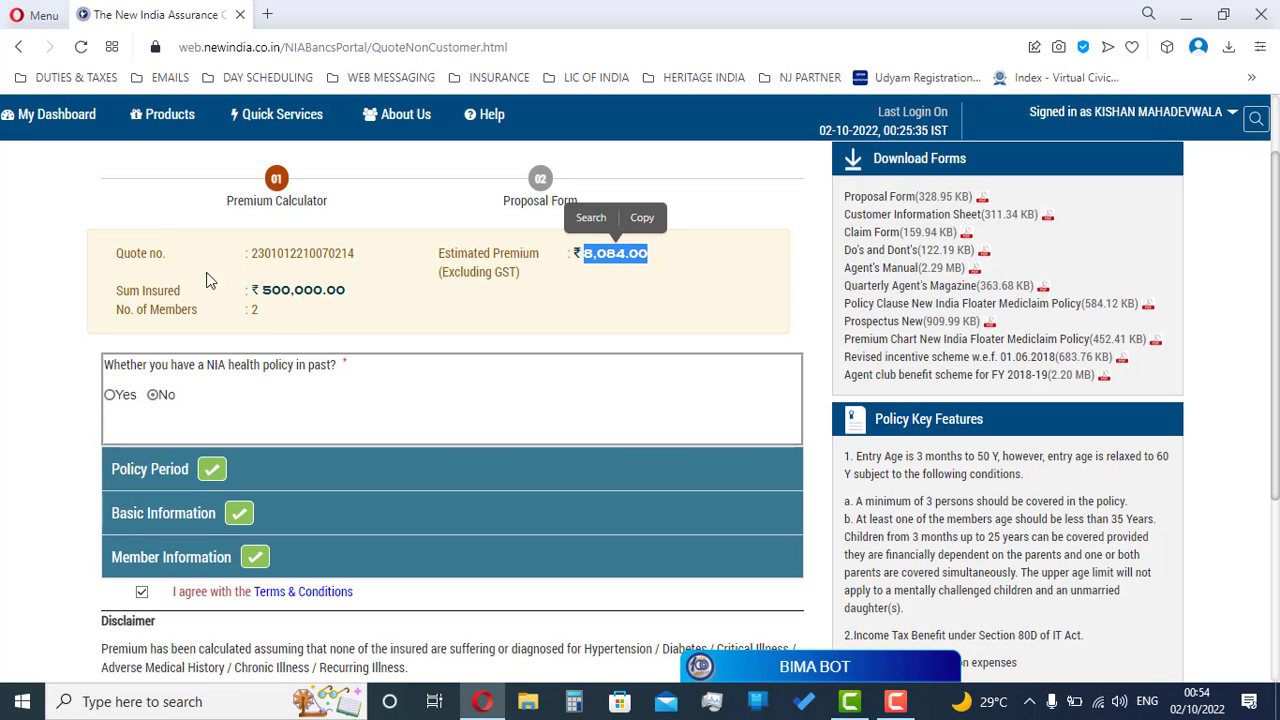
pyautogui.moveTo(99, 262); pyautogui.dragTo(344, 256)
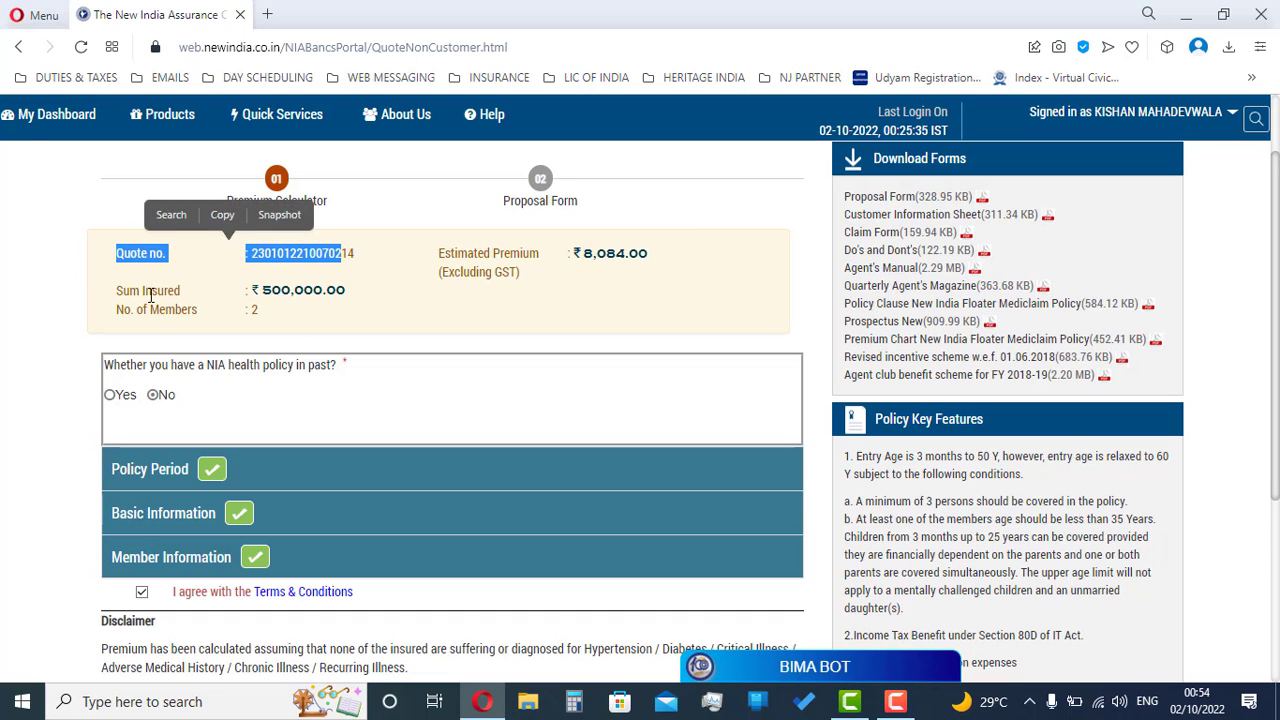
pyautogui.moveTo(116, 291); pyautogui.dragTo(376, 298)
pyautogui.moveTo(123, 310); pyautogui.dragTo(287, 316)
pyautogui.scroll(-3, 286, 312)
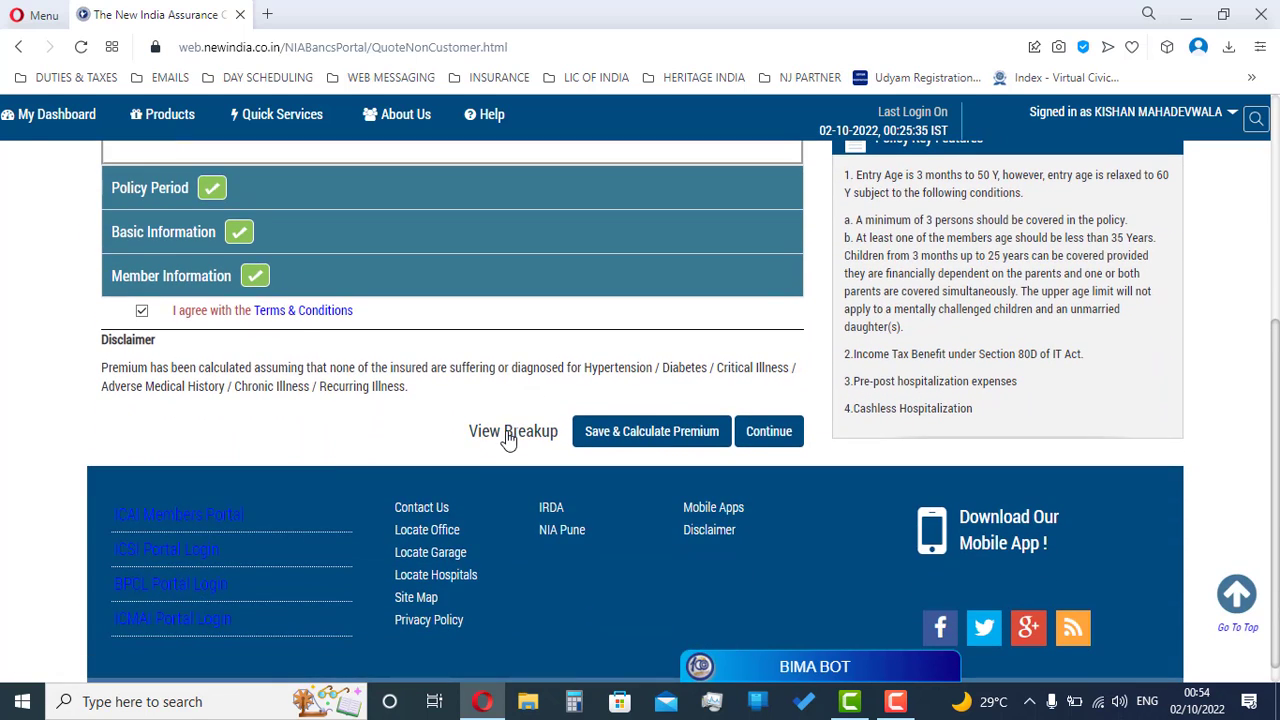
pyautogui.click(508, 435)
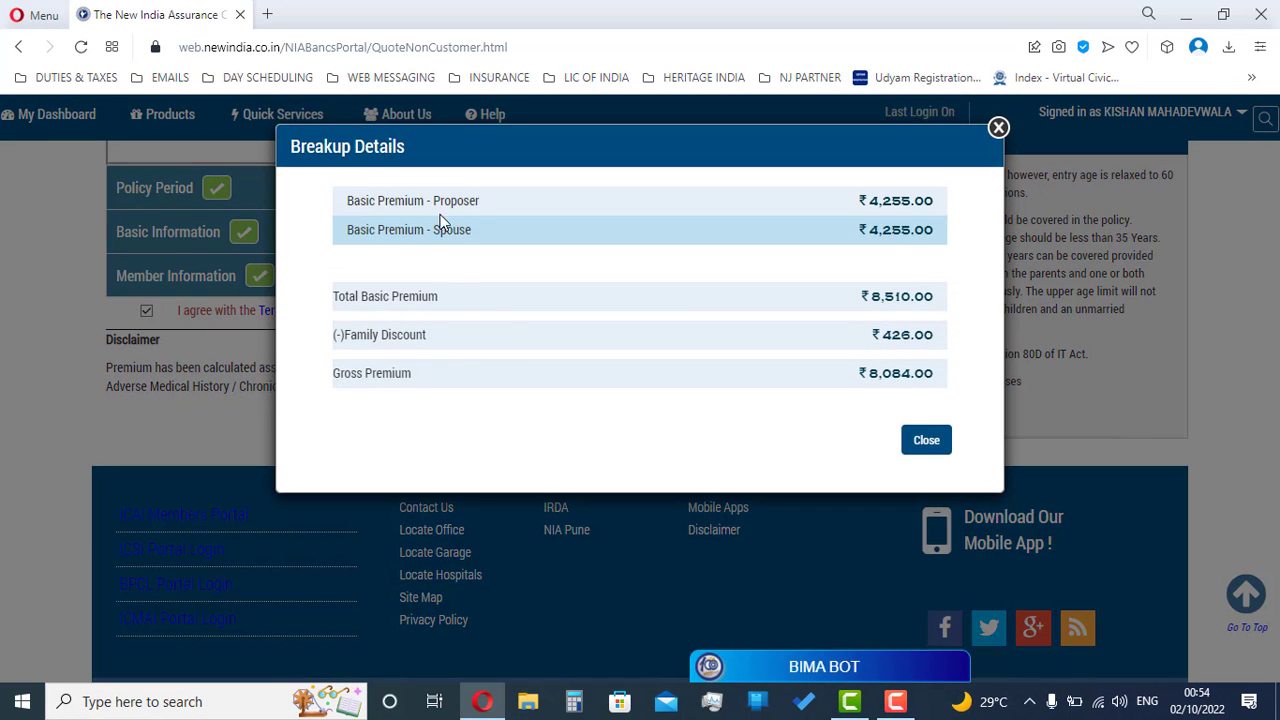
pyautogui.moveTo(401, 210); pyautogui.dragTo(476, 210)
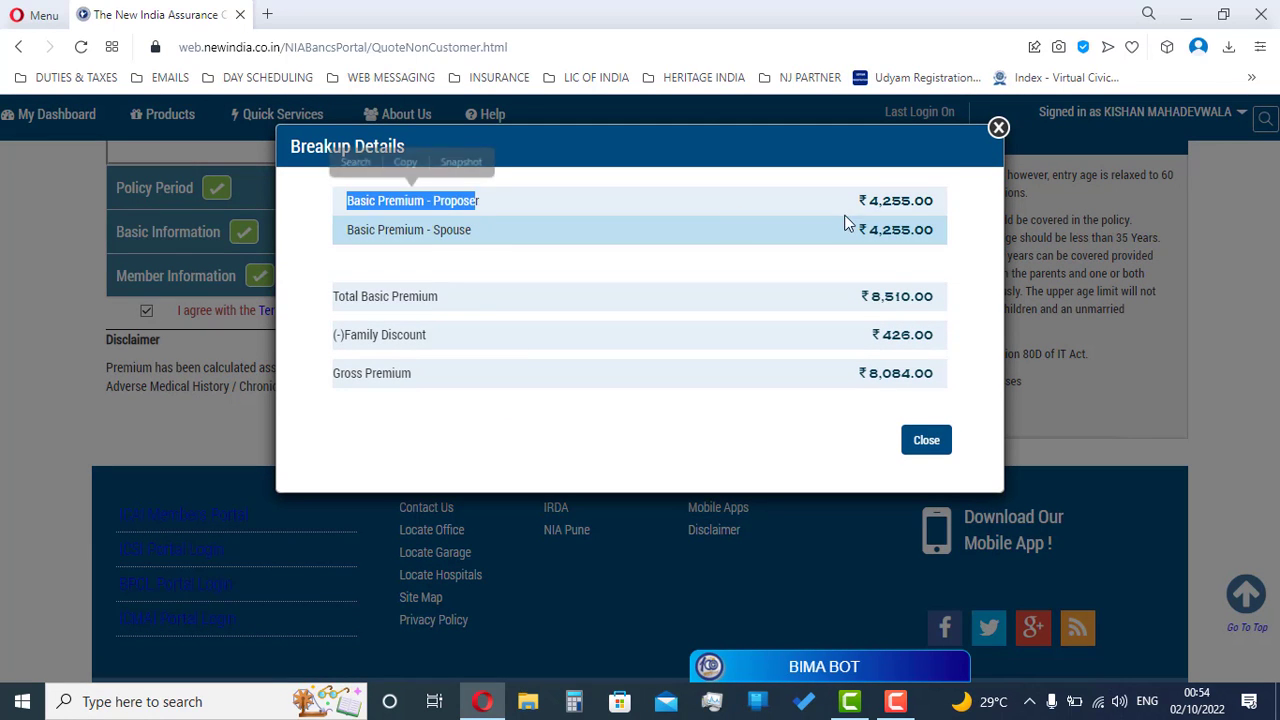
pyautogui.moveTo(866, 200); pyautogui.dragTo(935, 201)
pyautogui.moveTo(346, 229); pyautogui.dragTo(474, 229)
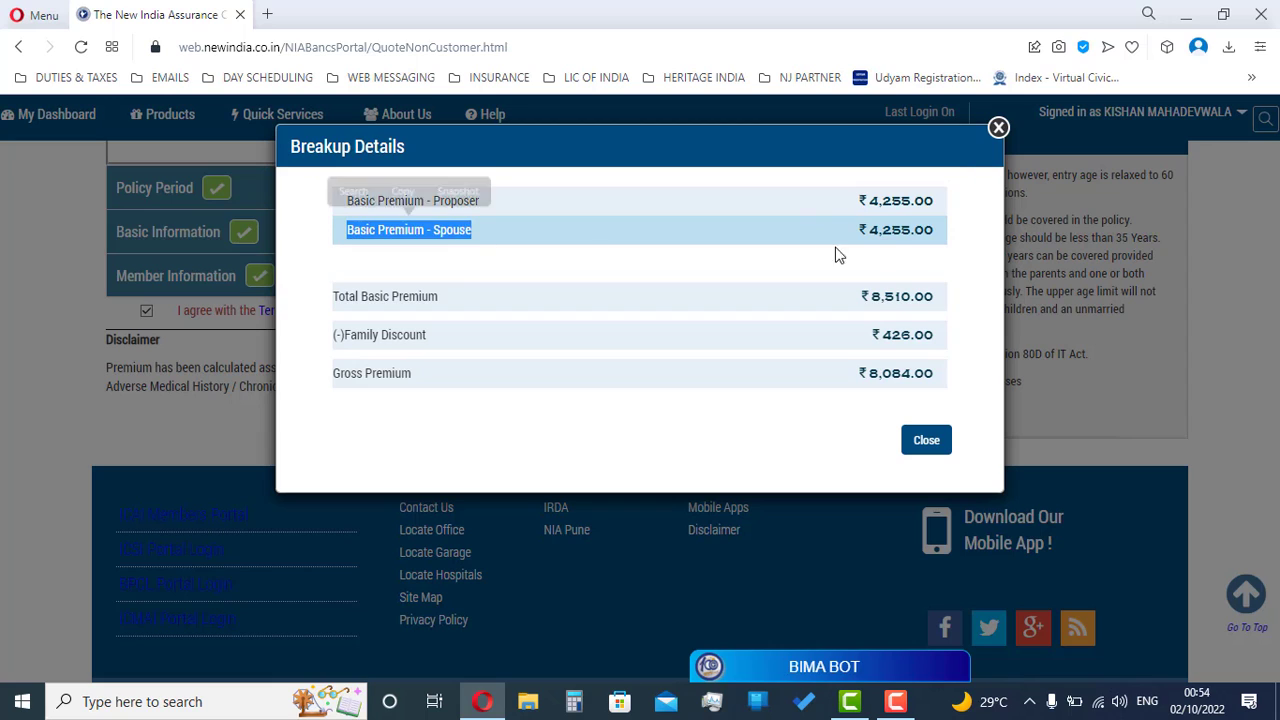
pyautogui.moveTo(866, 229); pyautogui.dragTo(893, 252)
pyautogui.doubleClick(893, 302)
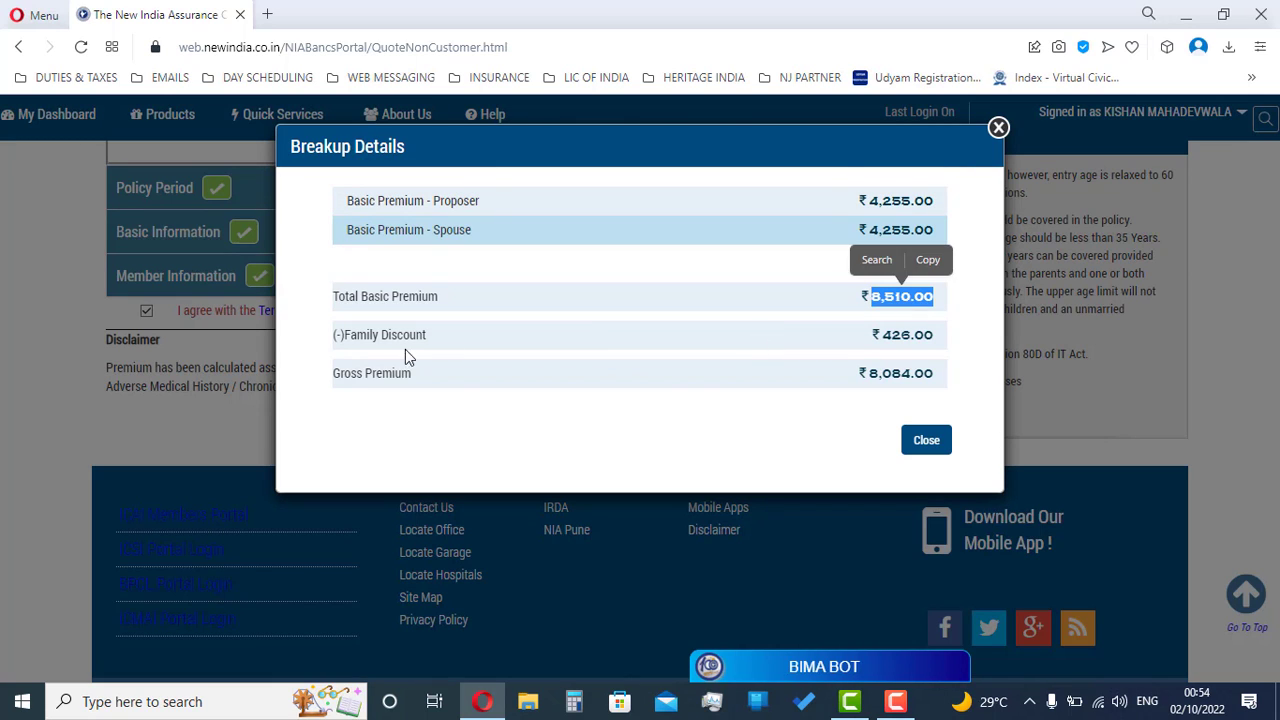
pyautogui.moveTo(334, 335); pyautogui.dragTo(433, 345)
pyautogui.moveTo(866, 373); pyautogui.dragTo(935, 374)
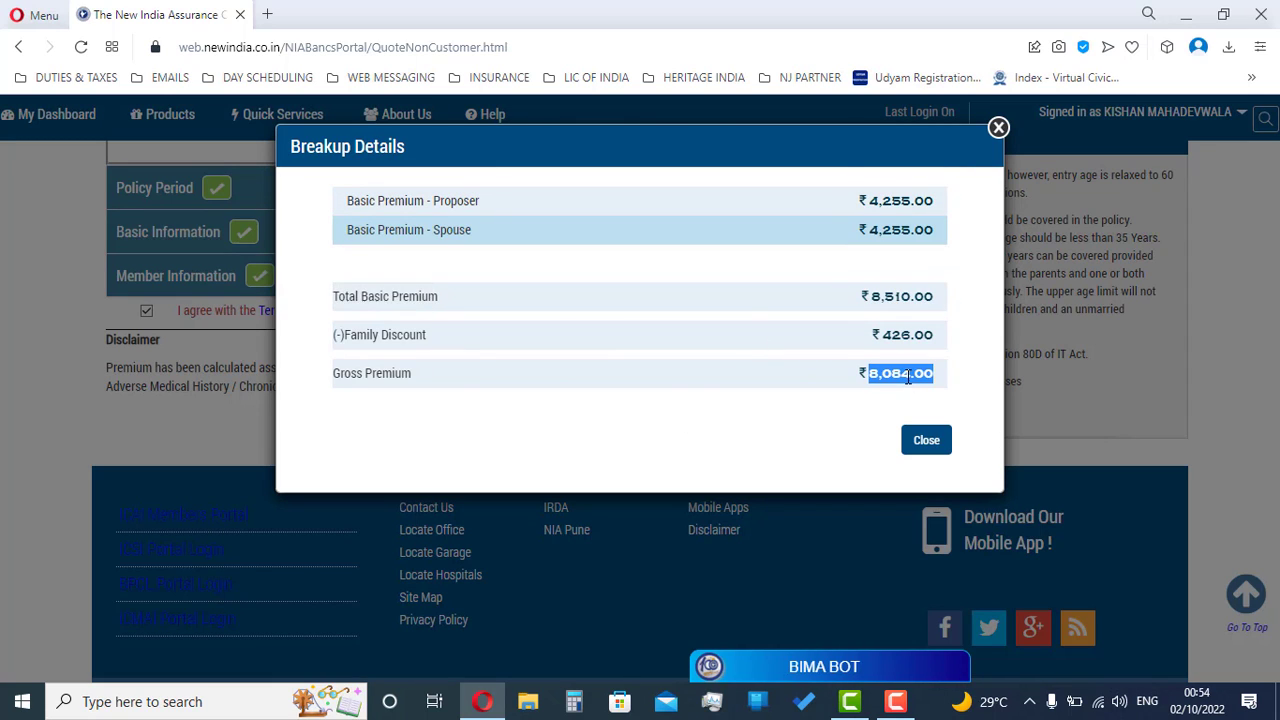
pyautogui.click(857, 412)
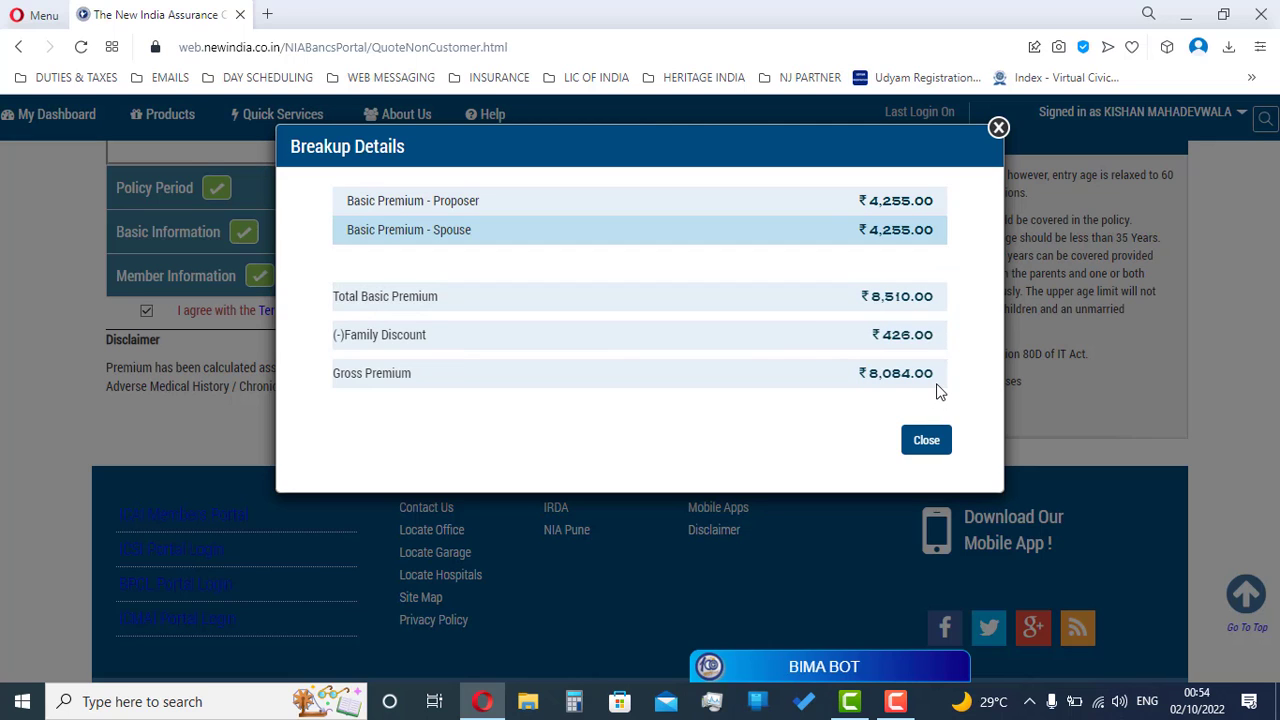
# Step: Close the breakup, save and recalculate the premium, and continue to the Policy holder form
pyautogui.click(926, 441)
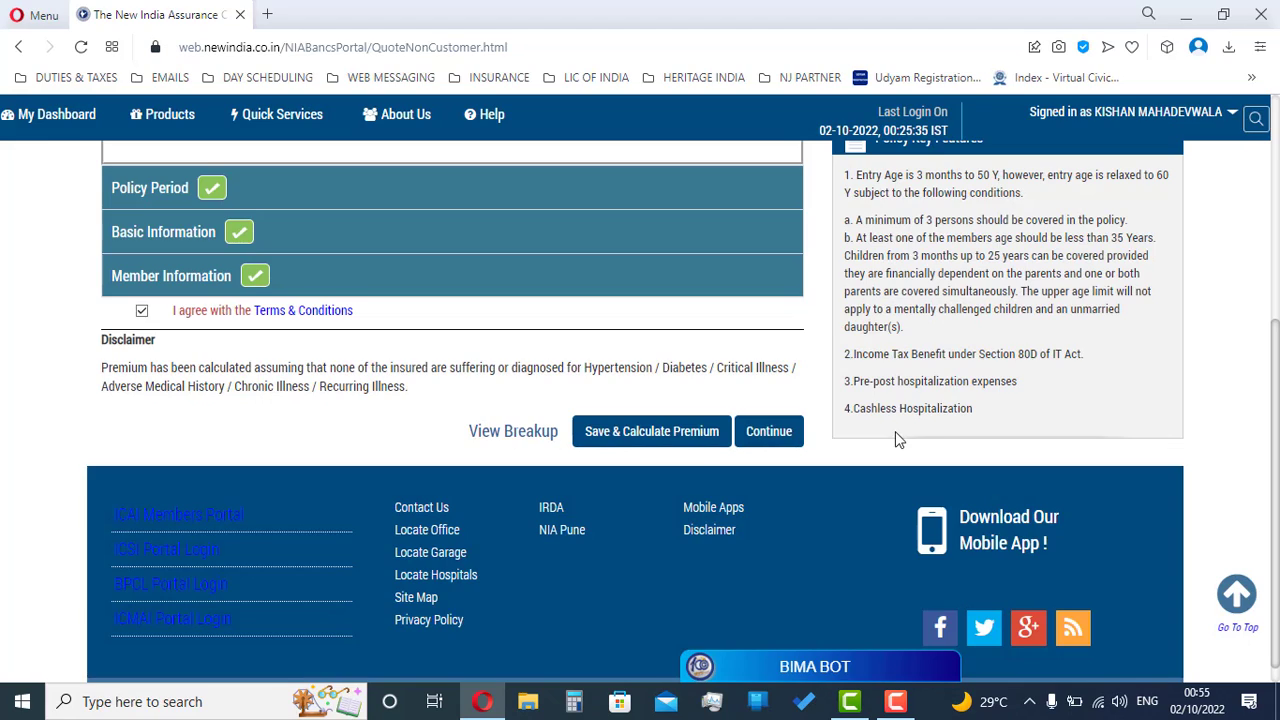
pyautogui.scroll(1, 733, 431)
pyautogui.click(633, 528)
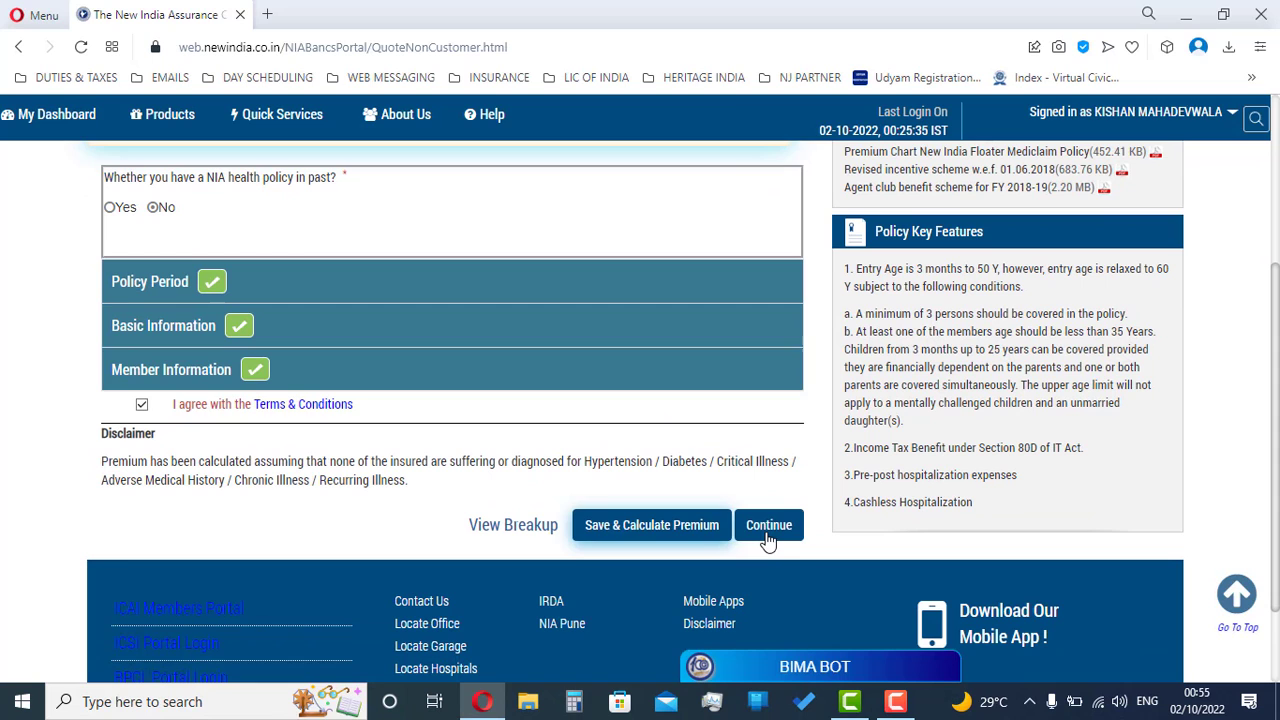
pyautogui.click(768, 527)
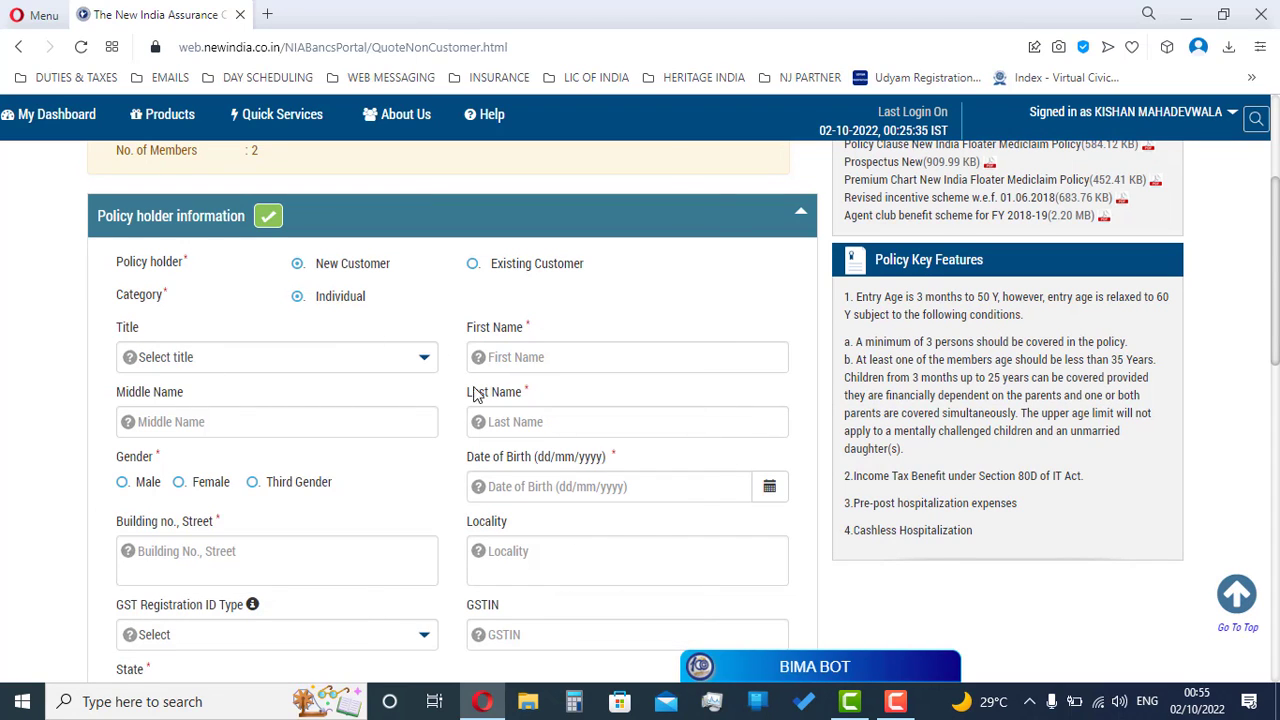
pyautogui.click(352, 421)
# Step: Set title Mr. and enter the policy holder's first, middle and last names
pyautogui.click(246, 357)
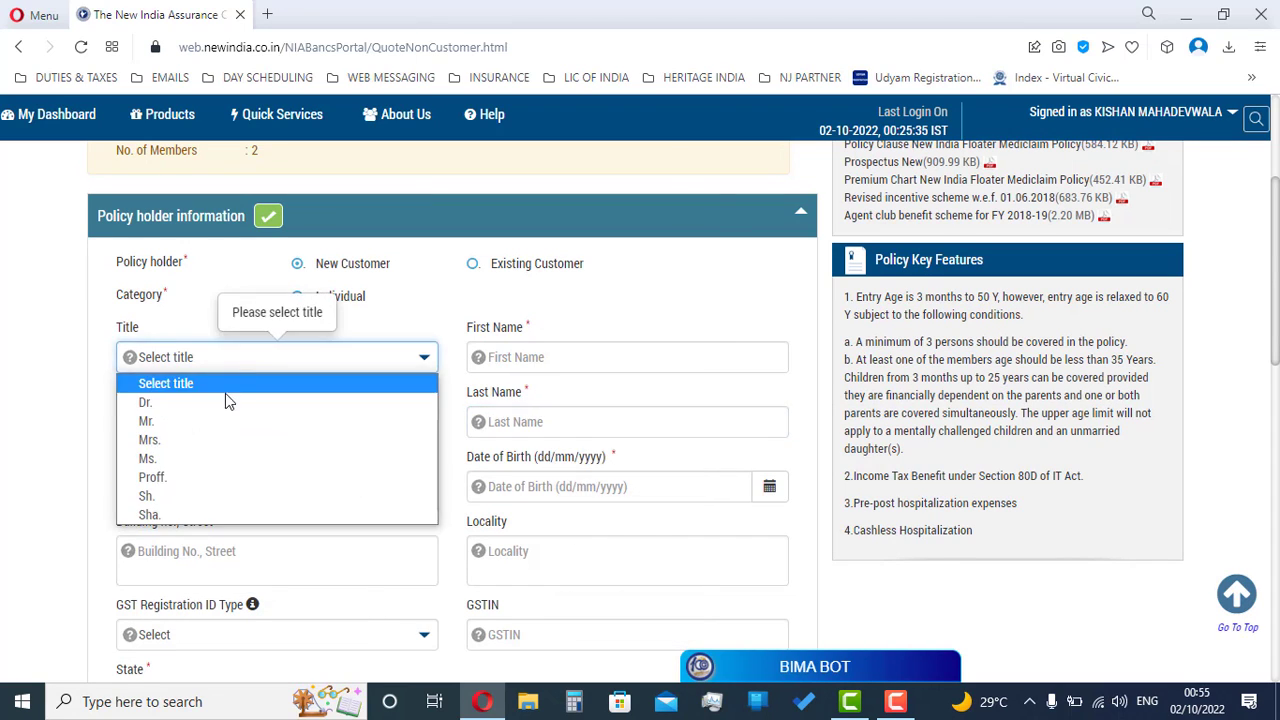
pyautogui.click(218, 427)
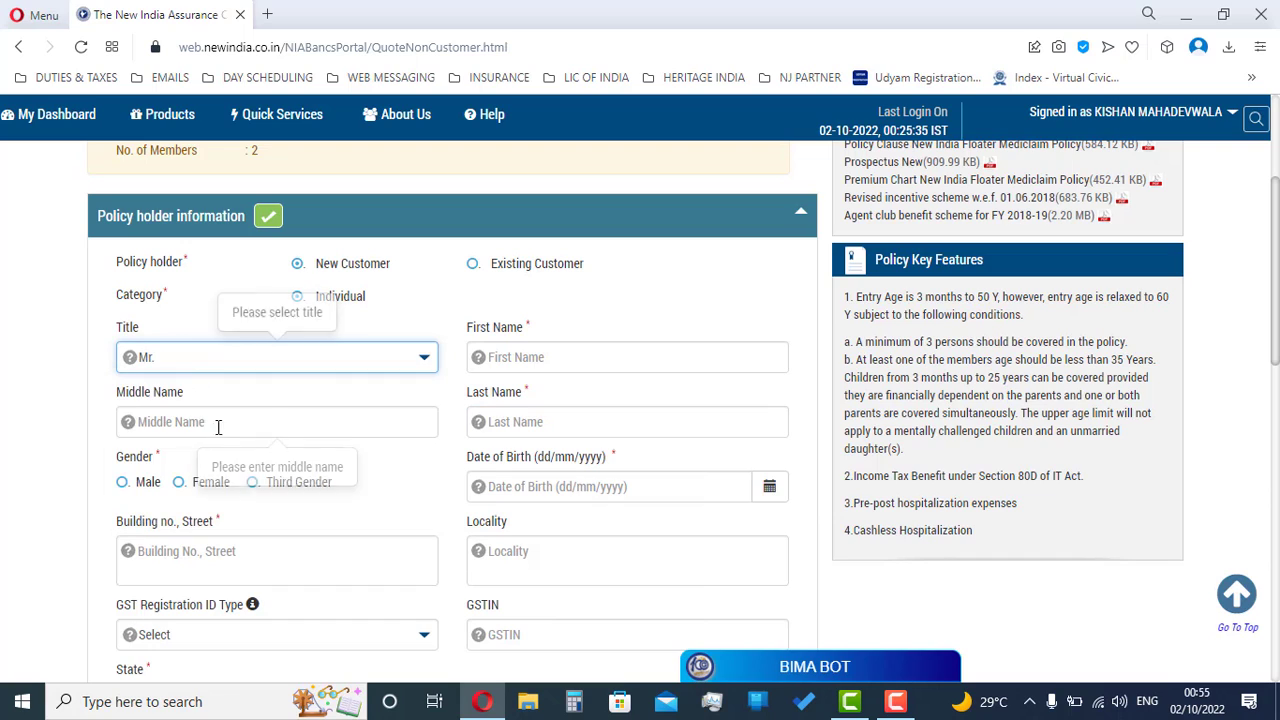
pyautogui.click(578, 357)
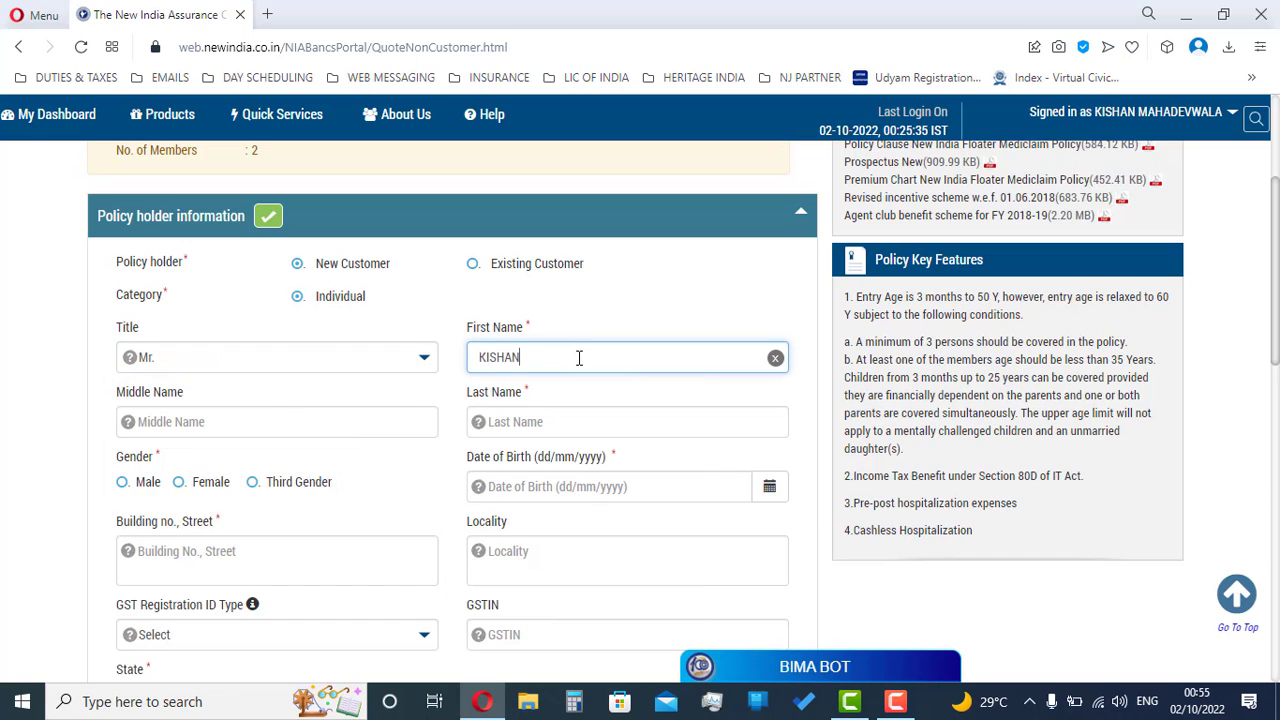
pyautogui.press('Tab')
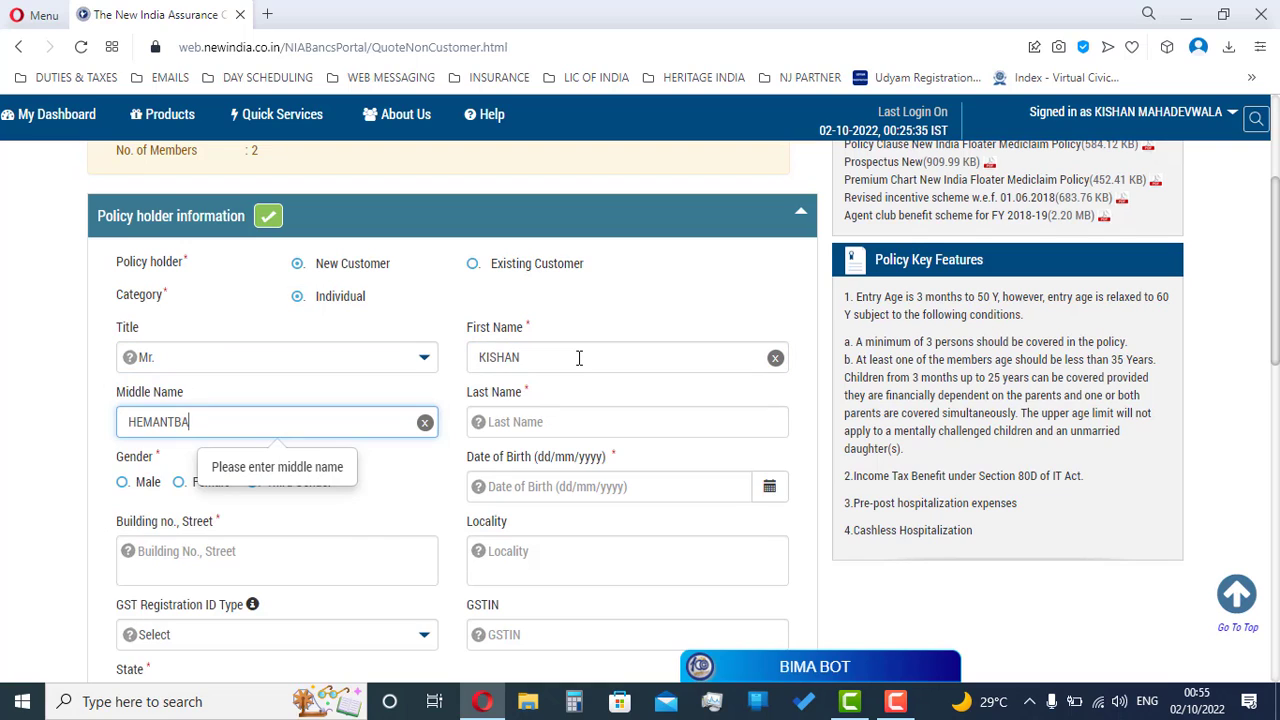
pyautogui.press('Tab')
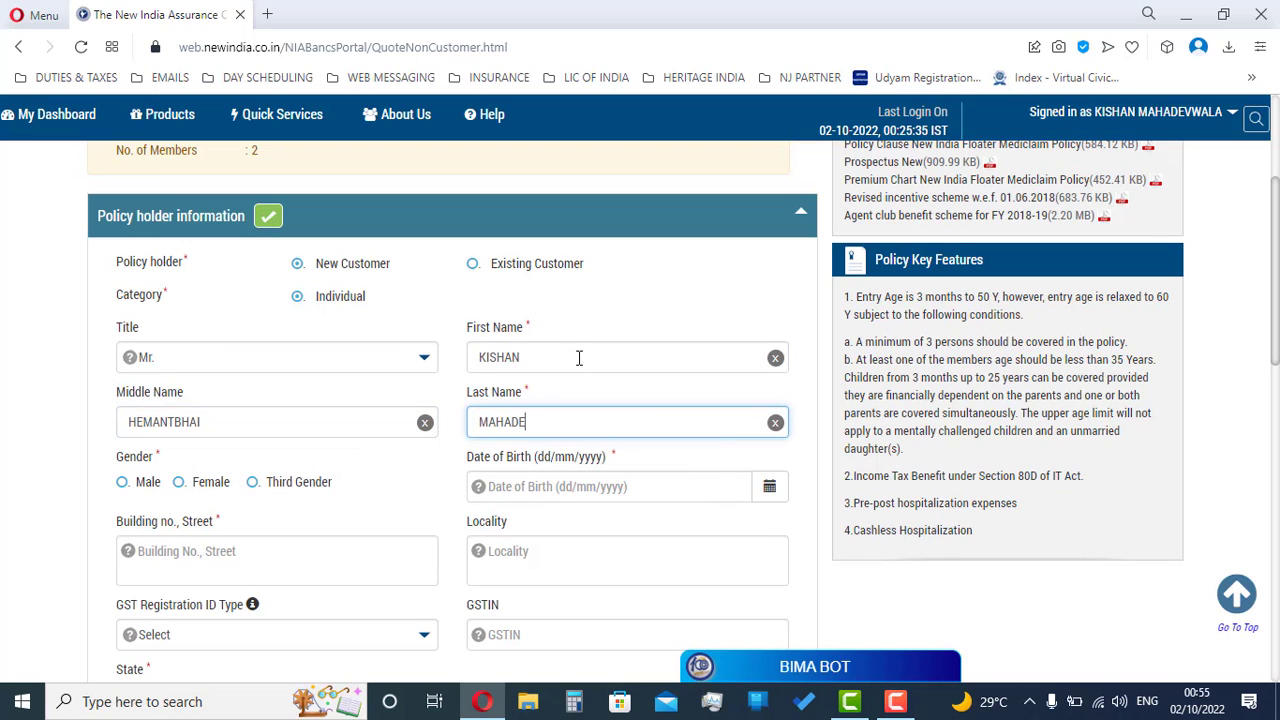
pyautogui.click(128, 487)
pyautogui.click(560, 489)
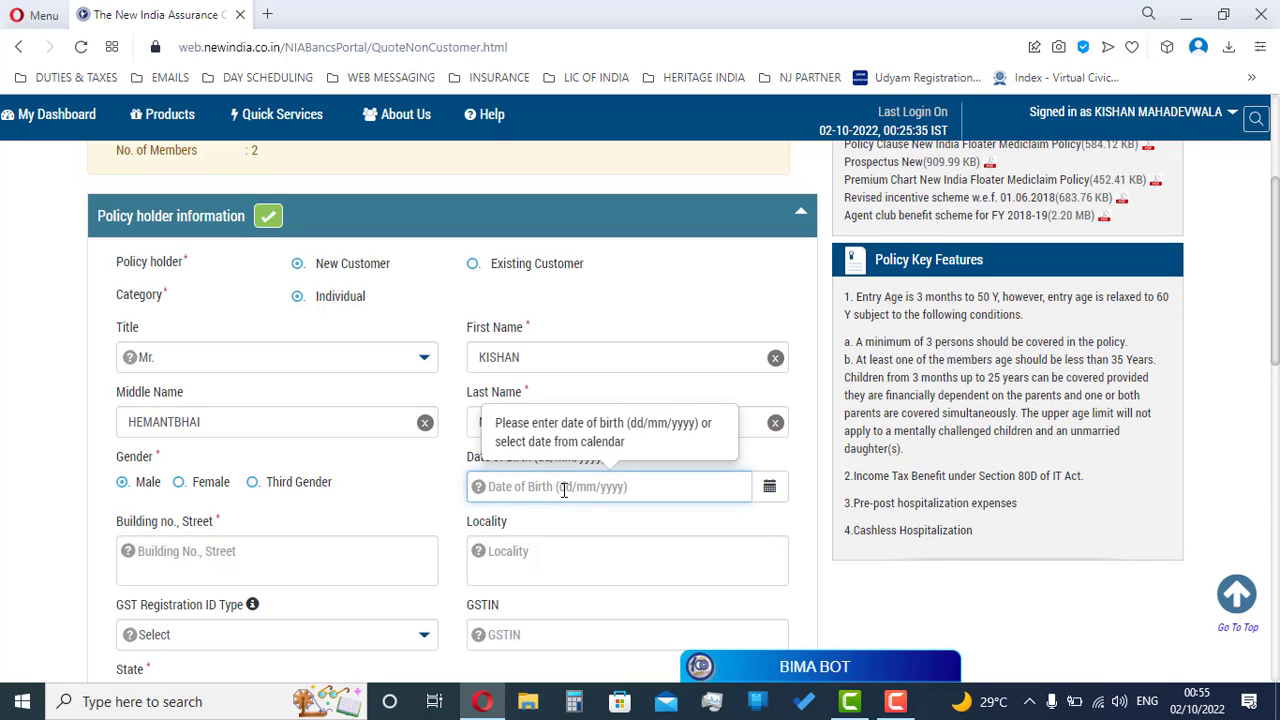
pyautogui.write('09/02/199')
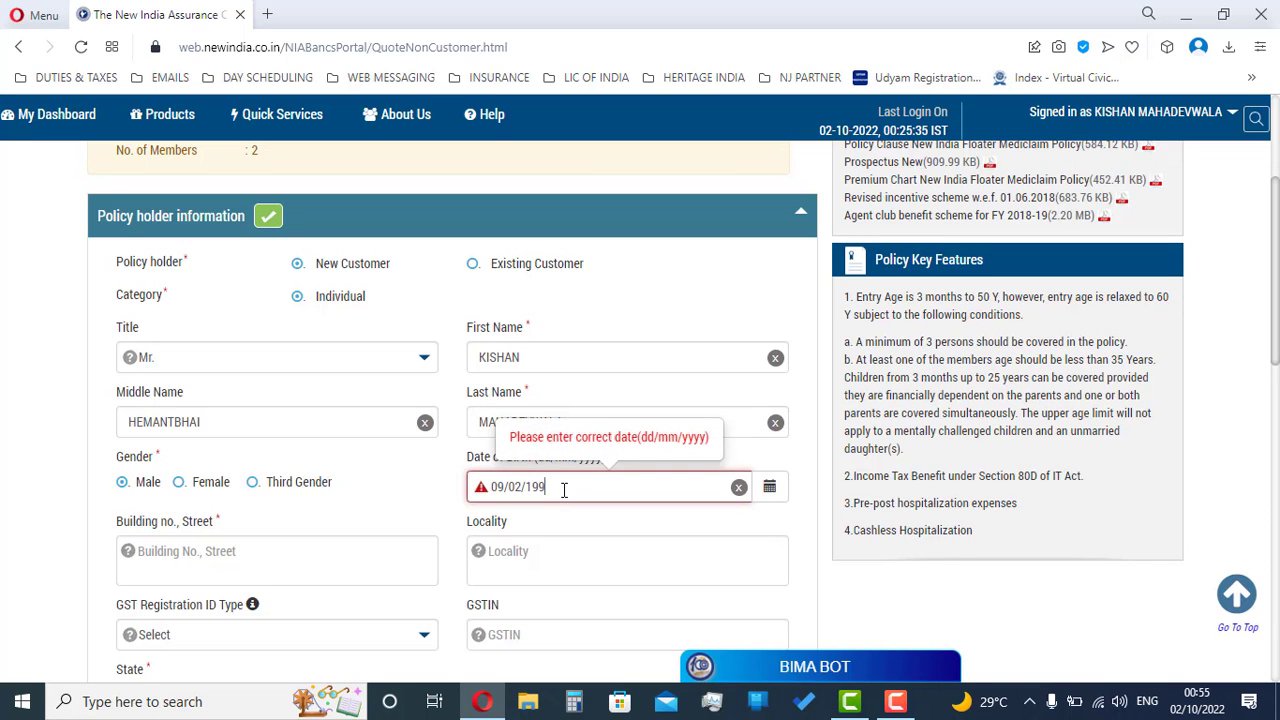
pyautogui.write('8')
pyautogui.scroll(-1, 628, 510)
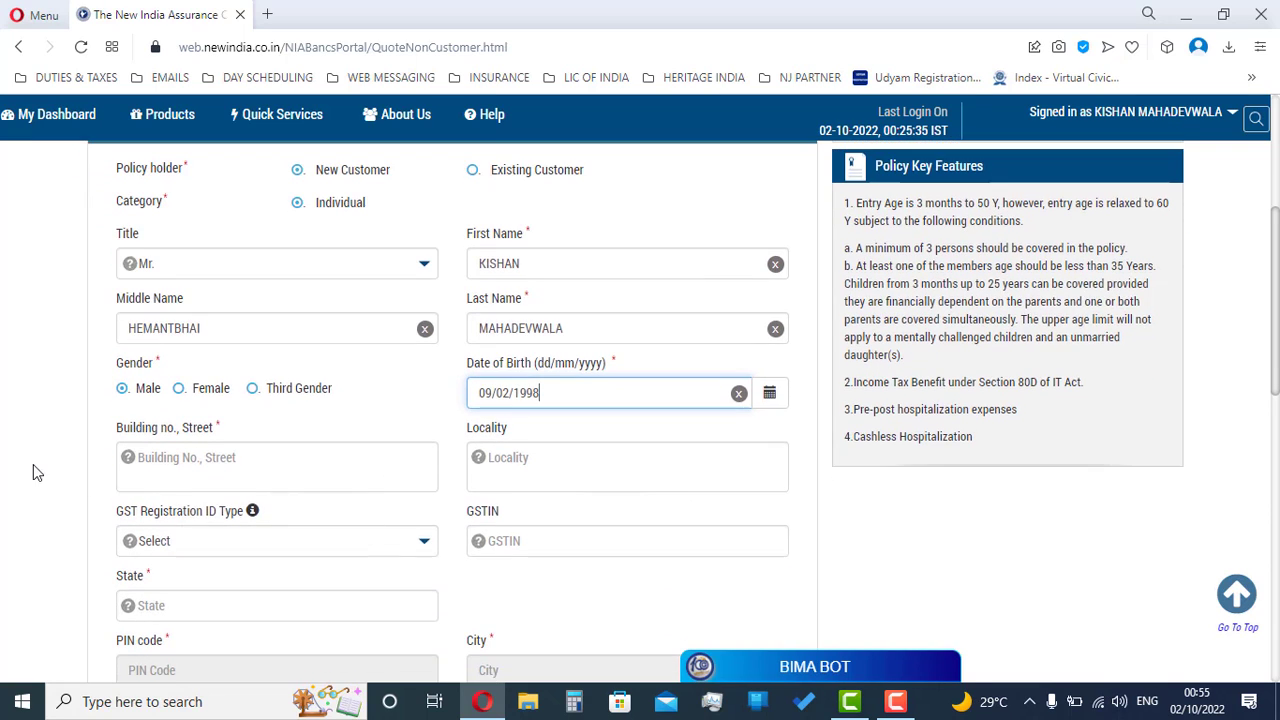
pyautogui.click(221, 477)
pyautogui.write('XYZ')
# Step: Try GST type Normal,Composite,Casual, then reset GST type back to Select
pyautogui.press('Tab')
pyautogui.press('Tab')
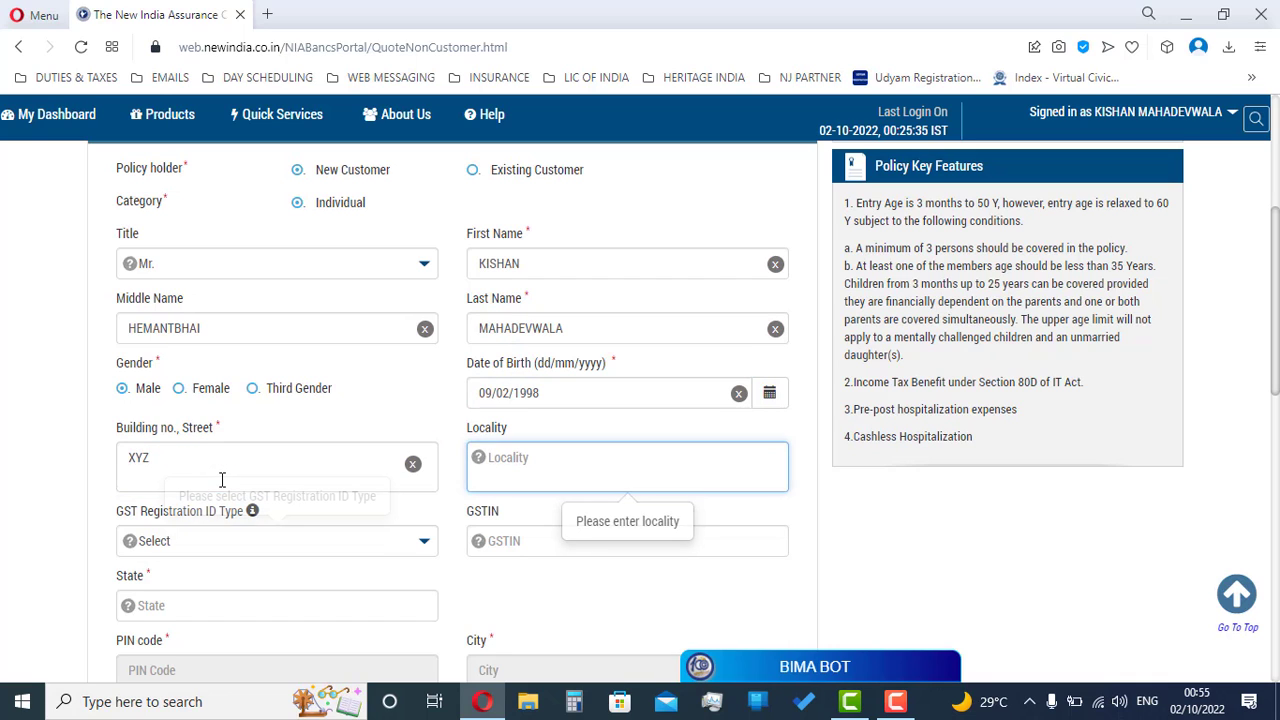
pyautogui.scroll(-2, 230, 495)
pyautogui.click(192, 343)
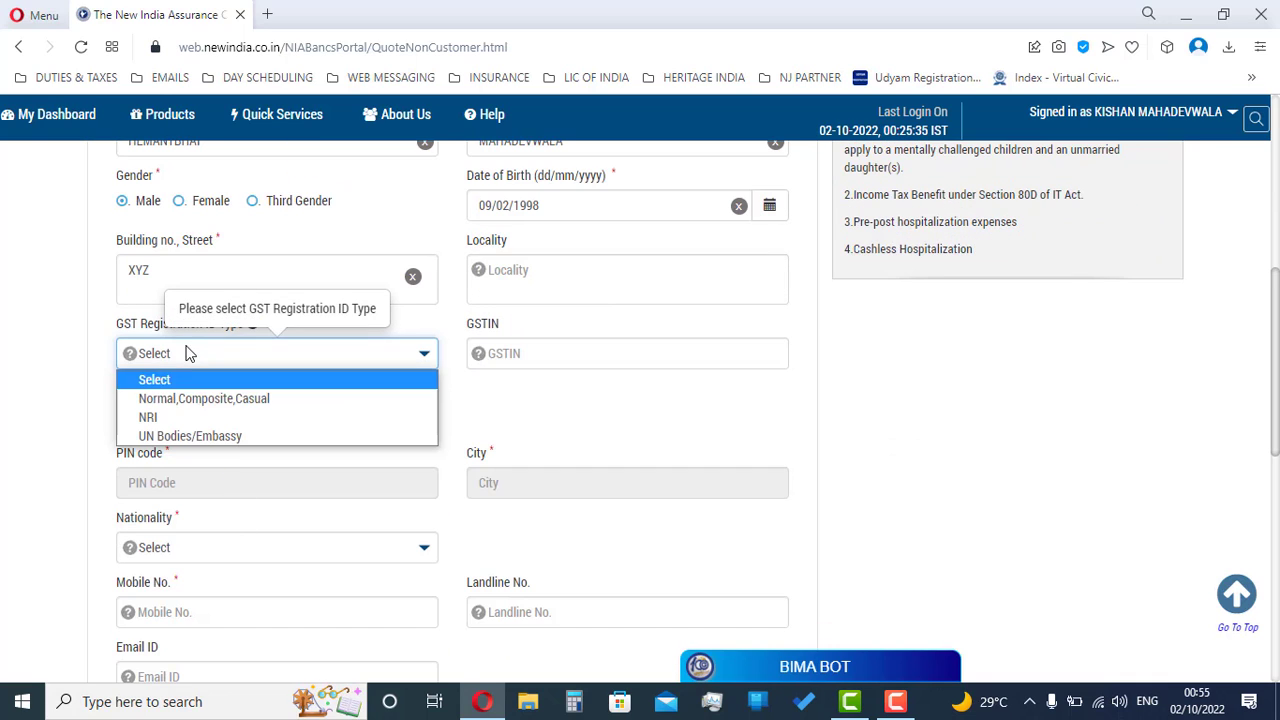
pyautogui.click(197, 400)
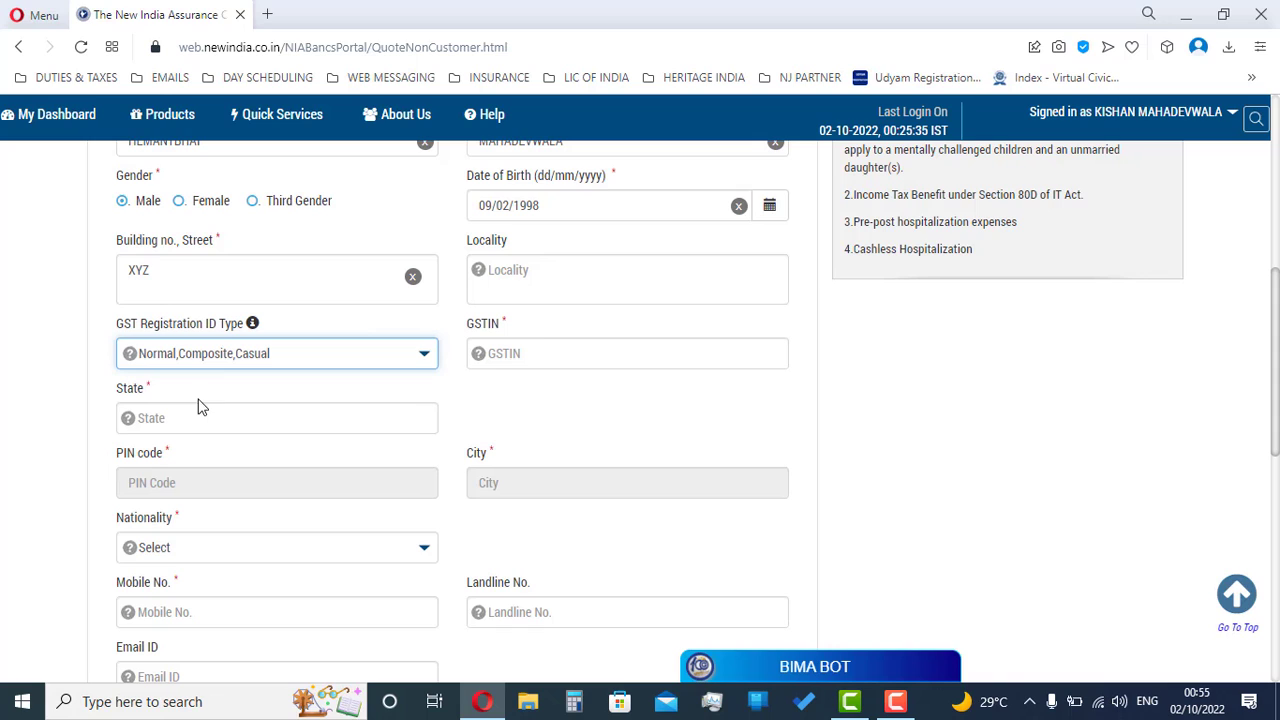
pyautogui.click(541, 356)
pyautogui.click(289, 356)
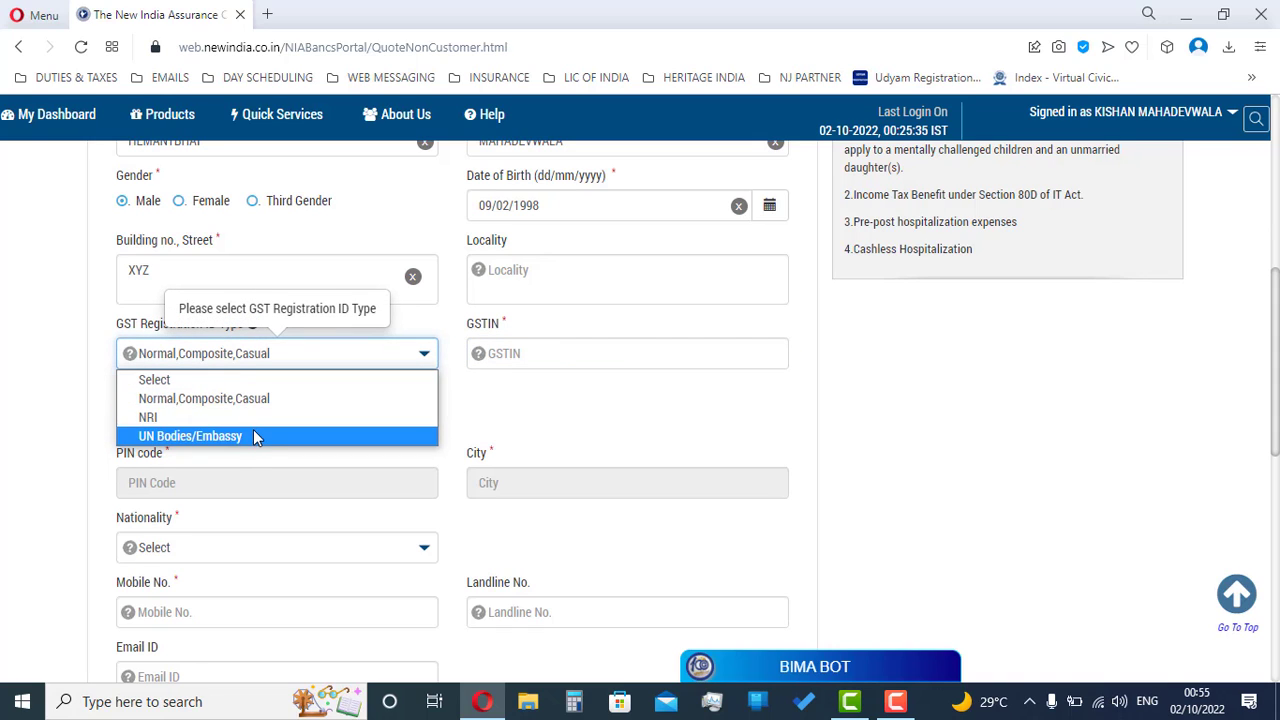
pyautogui.click(255, 378)
# Step: Set state GUJARAT and pick the PIN code so city SURAT fills in
pyautogui.scroll(-1, 535, 389)
pyautogui.scroll(-2, 535, 389)
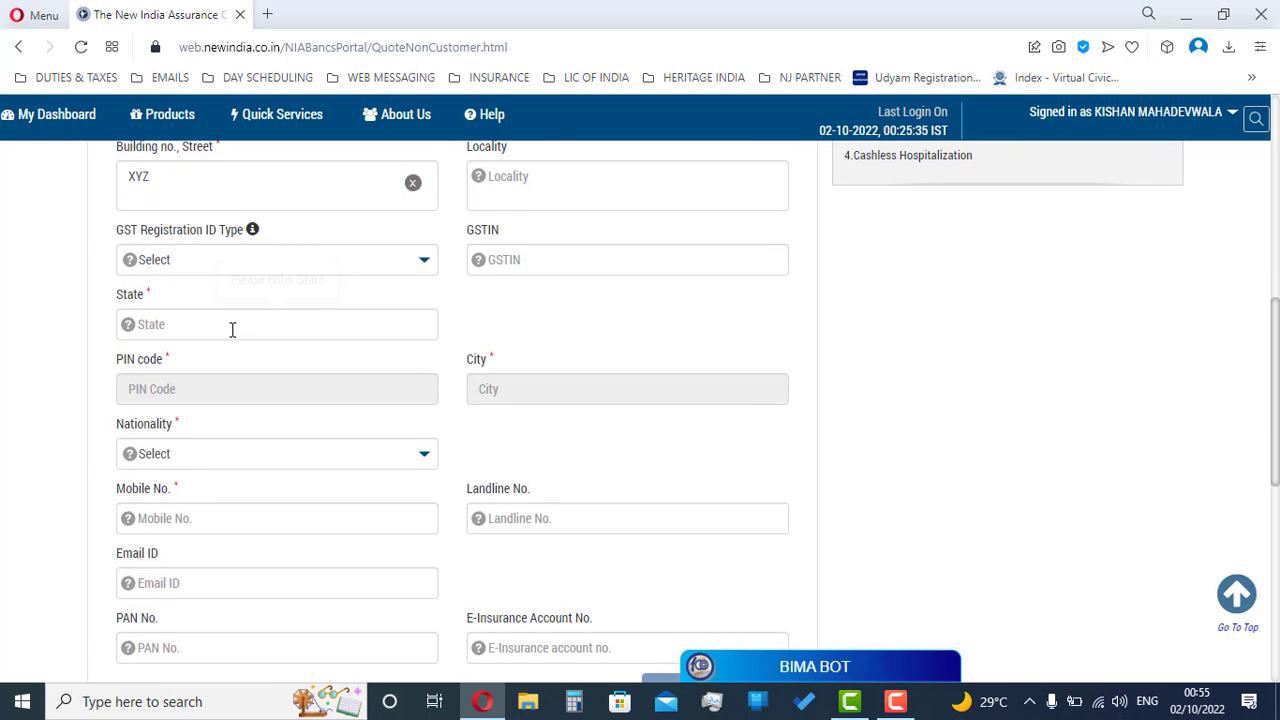
pyautogui.click(228, 326)
pyautogui.write('GUJARAT')
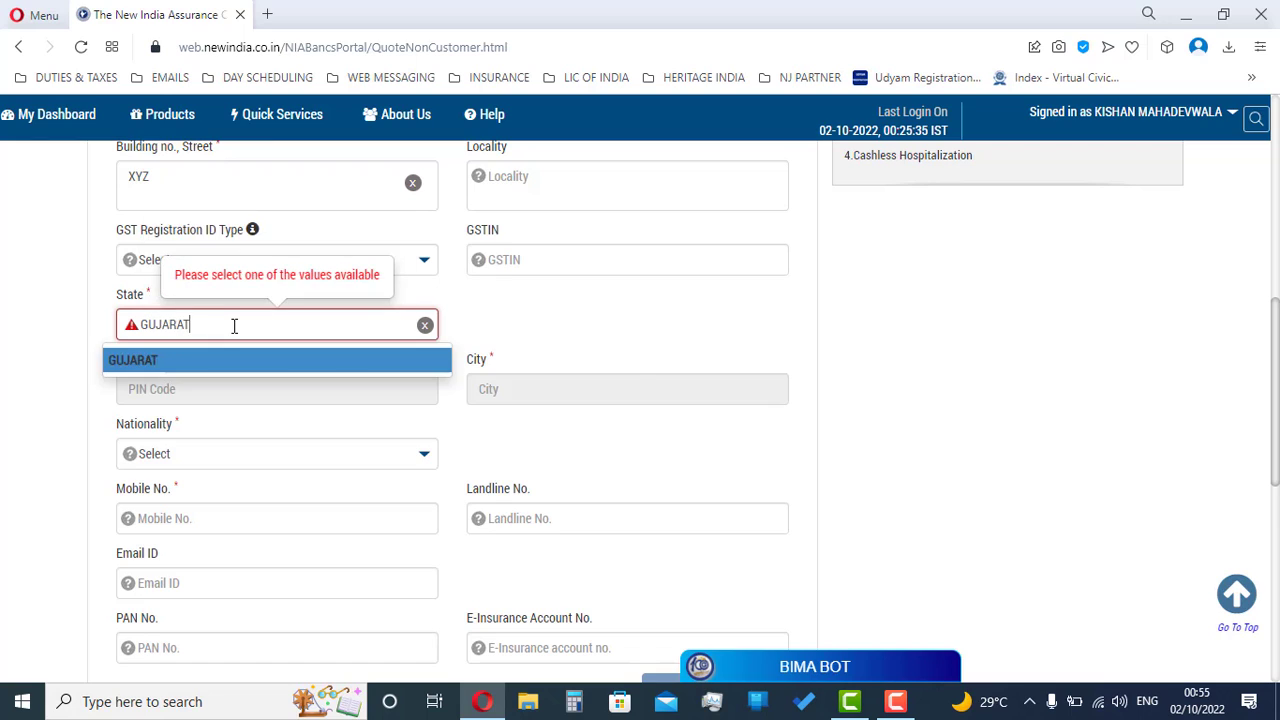
pyautogui.press('Return')
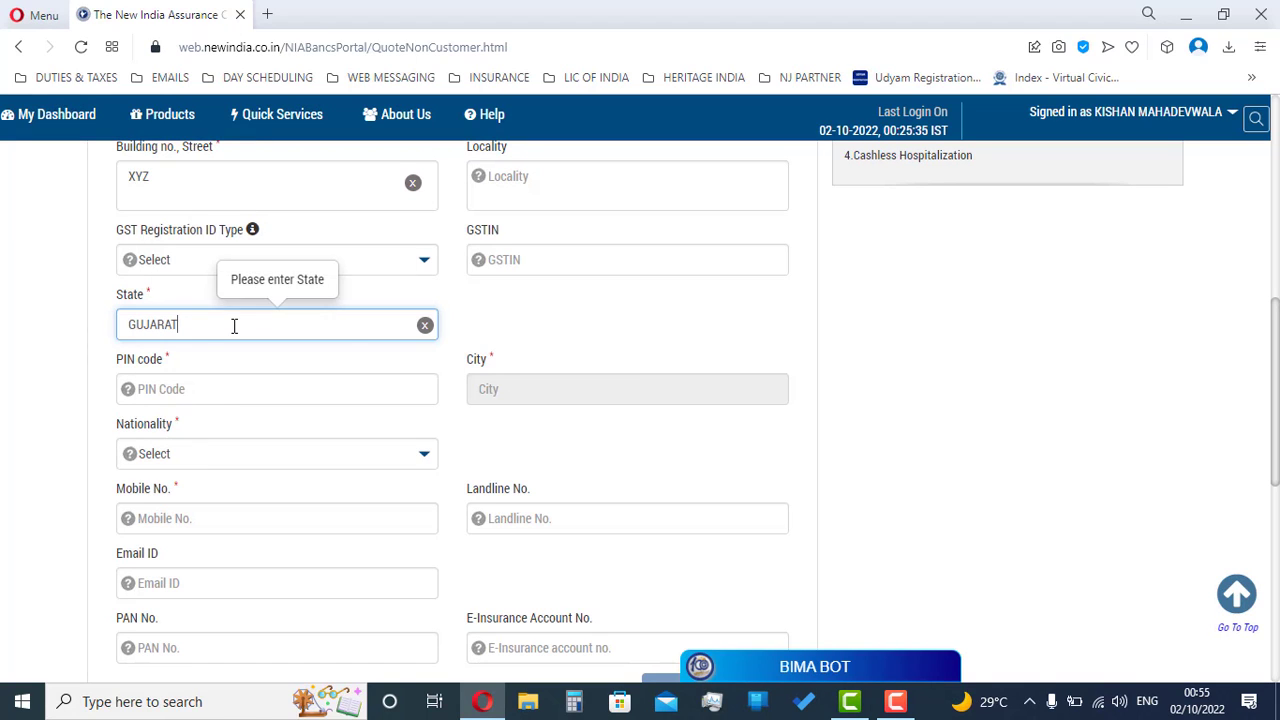
pyautogui.click(221, 392)
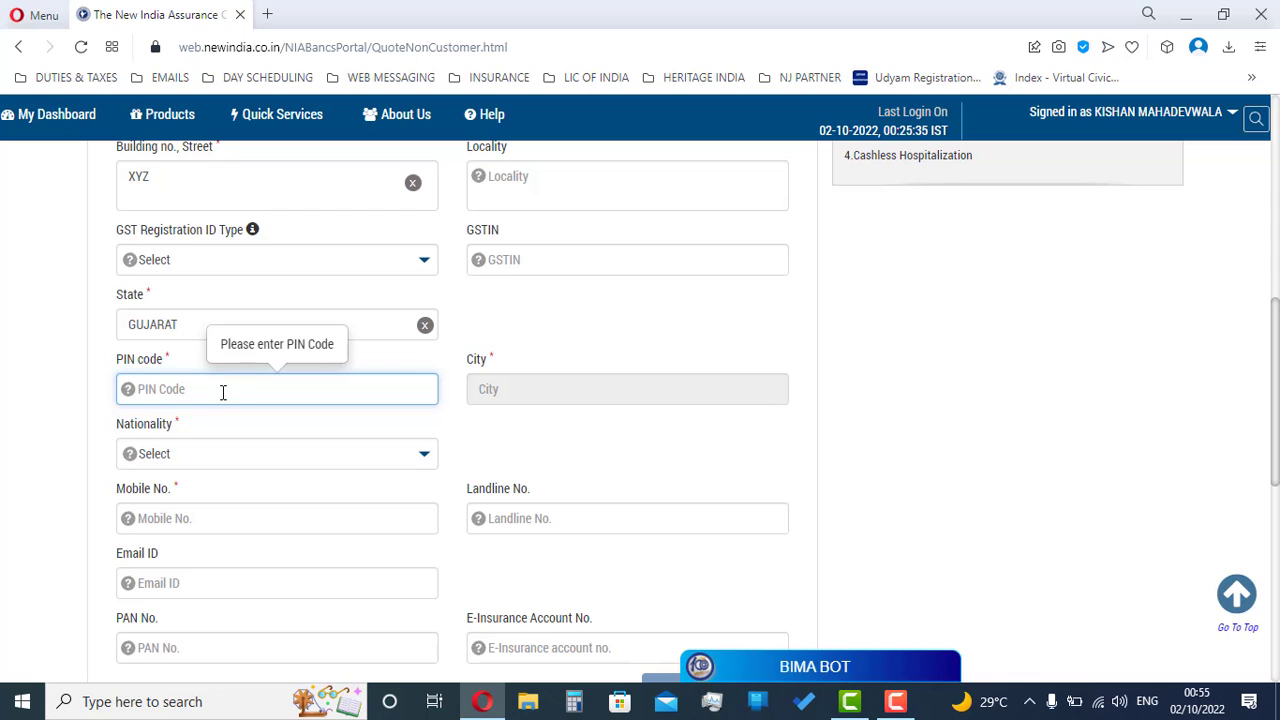
pyautogui.write('3939')
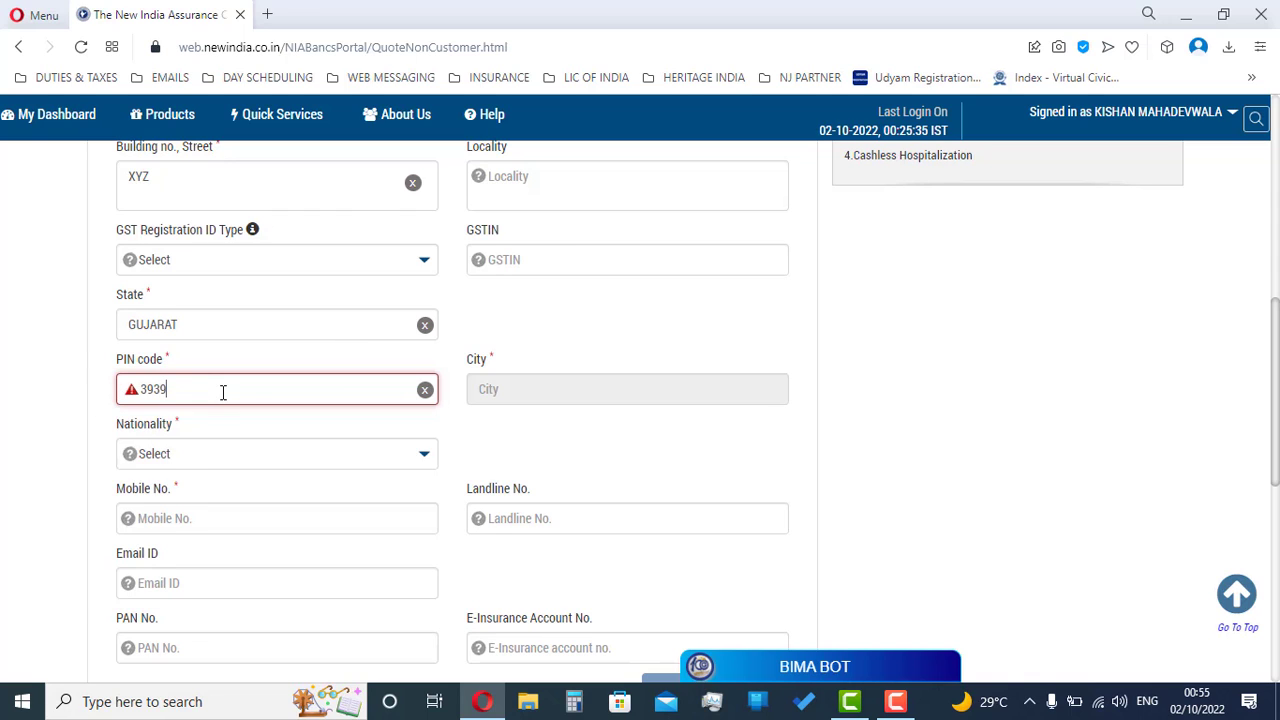
pyautogui.press('BackSpace')
pyautogui.press('BackSpace')
pyautogui.write('5003')
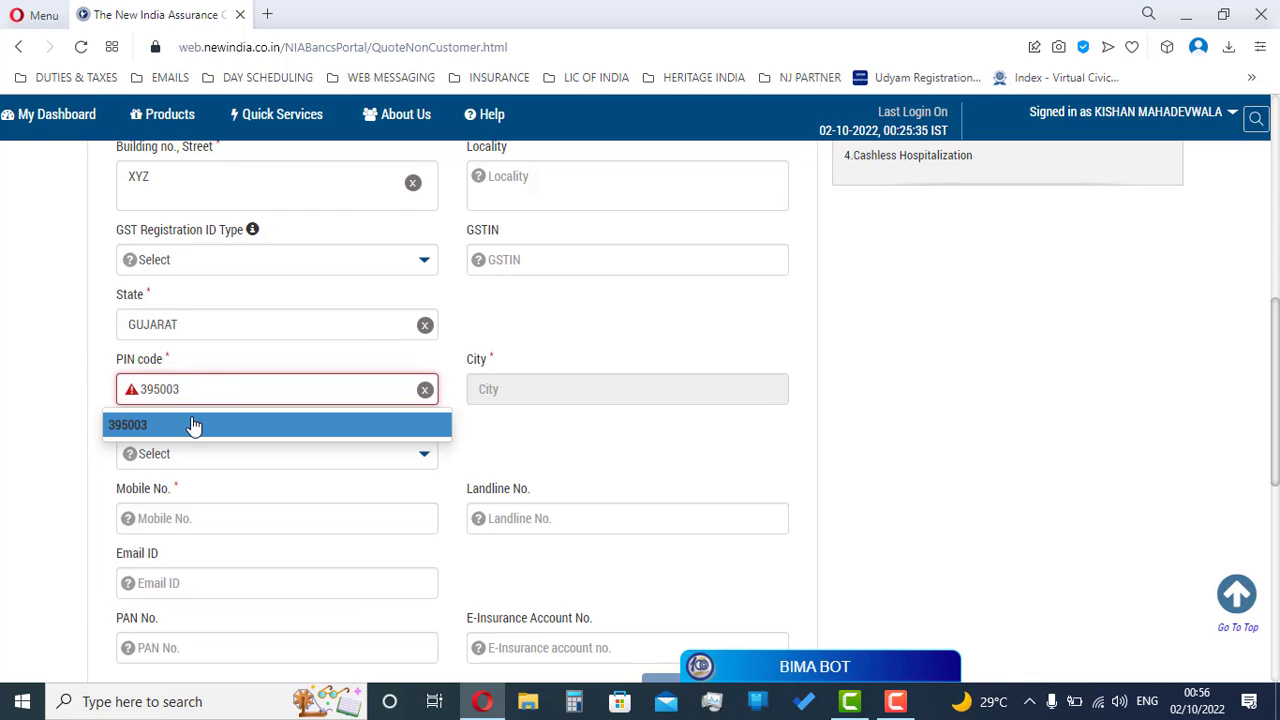
pyautogui.click(185, 428)
# Step: Set nationality to Indian and enter the policy holder's mobile number
pyautogui.click(210, 453)
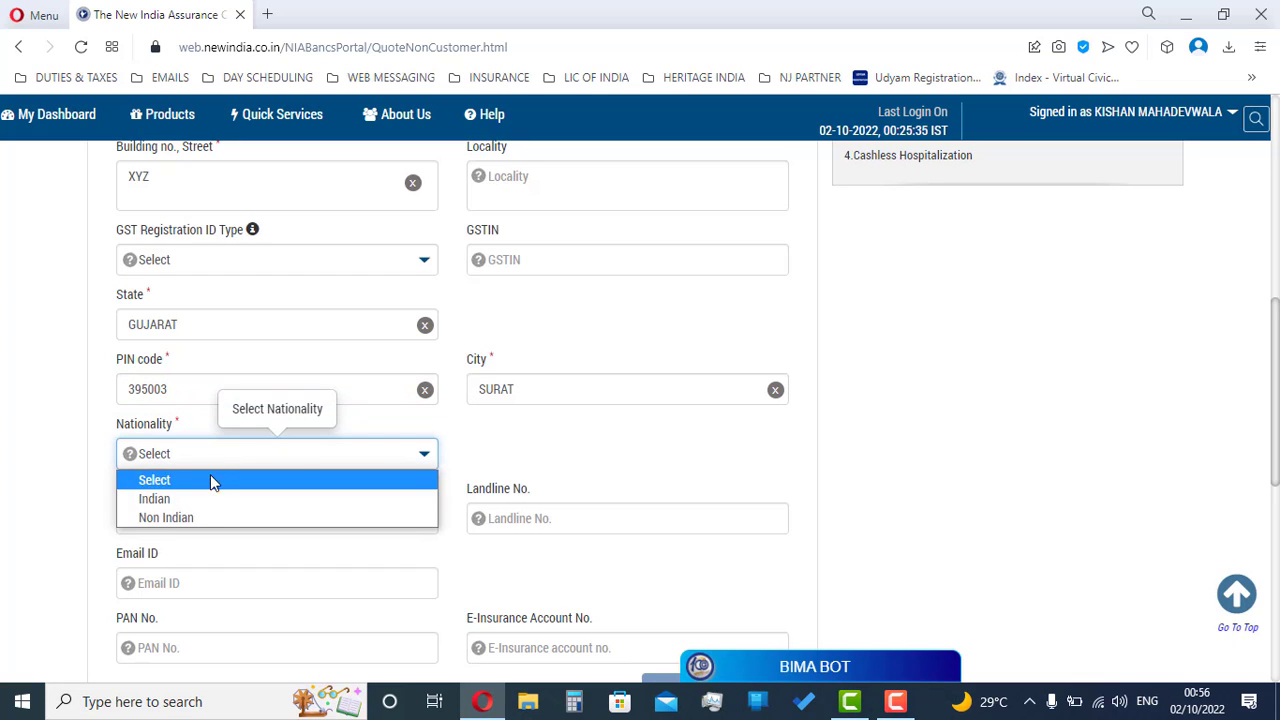
pyautogui.click(209, 500)
pyautogui.scroll(-1, 200, 490)
pyautogui.click(190, 428)
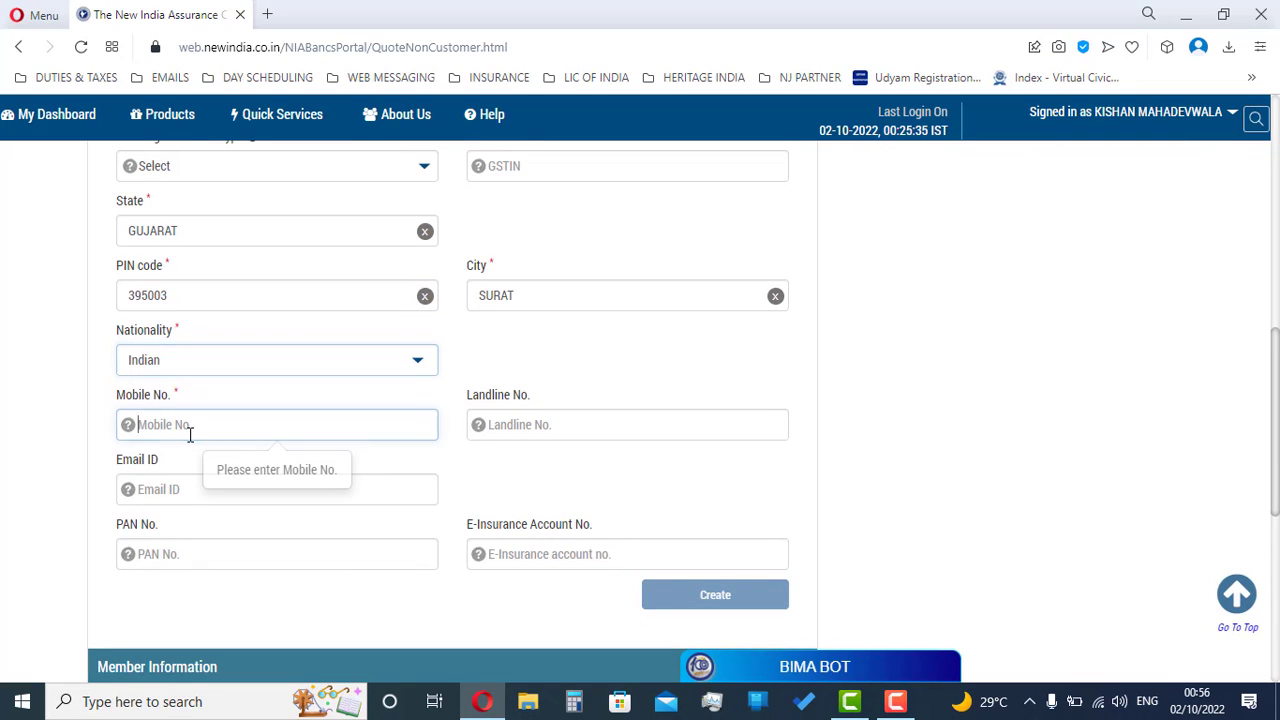
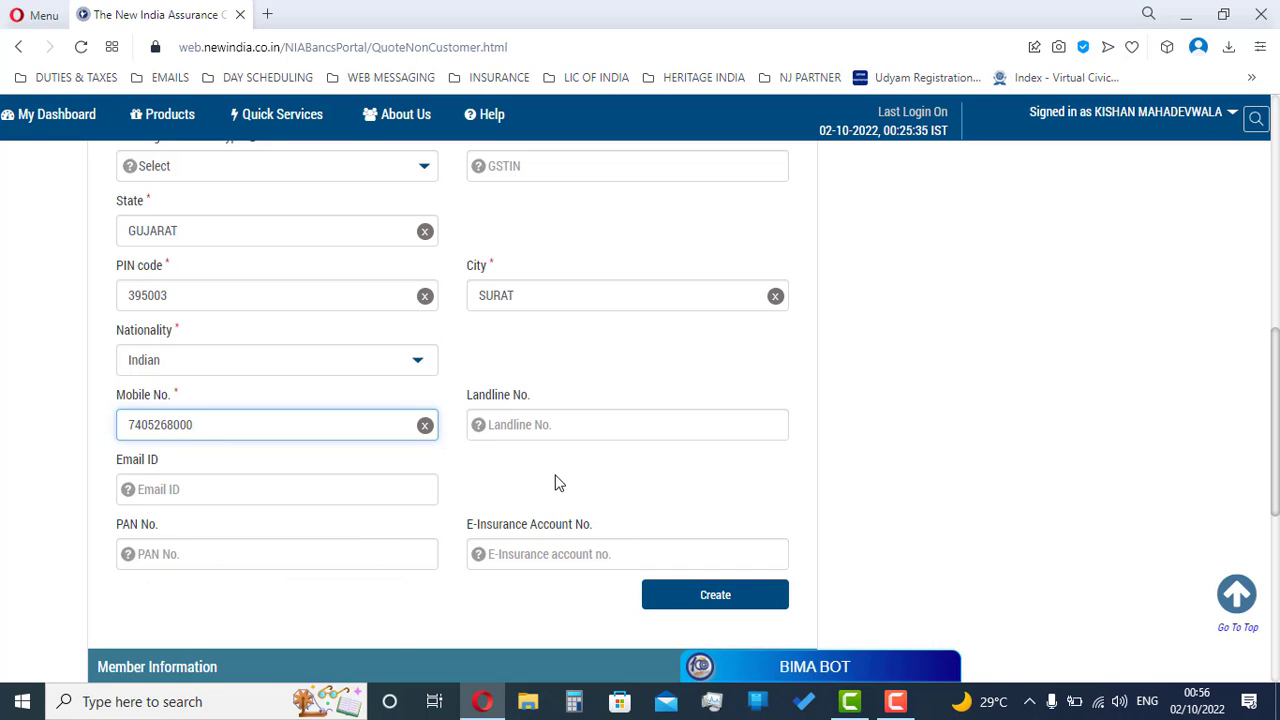
# Step: Leave the Email ID field blank and check the completed form
pyautogui.click(245, 498)
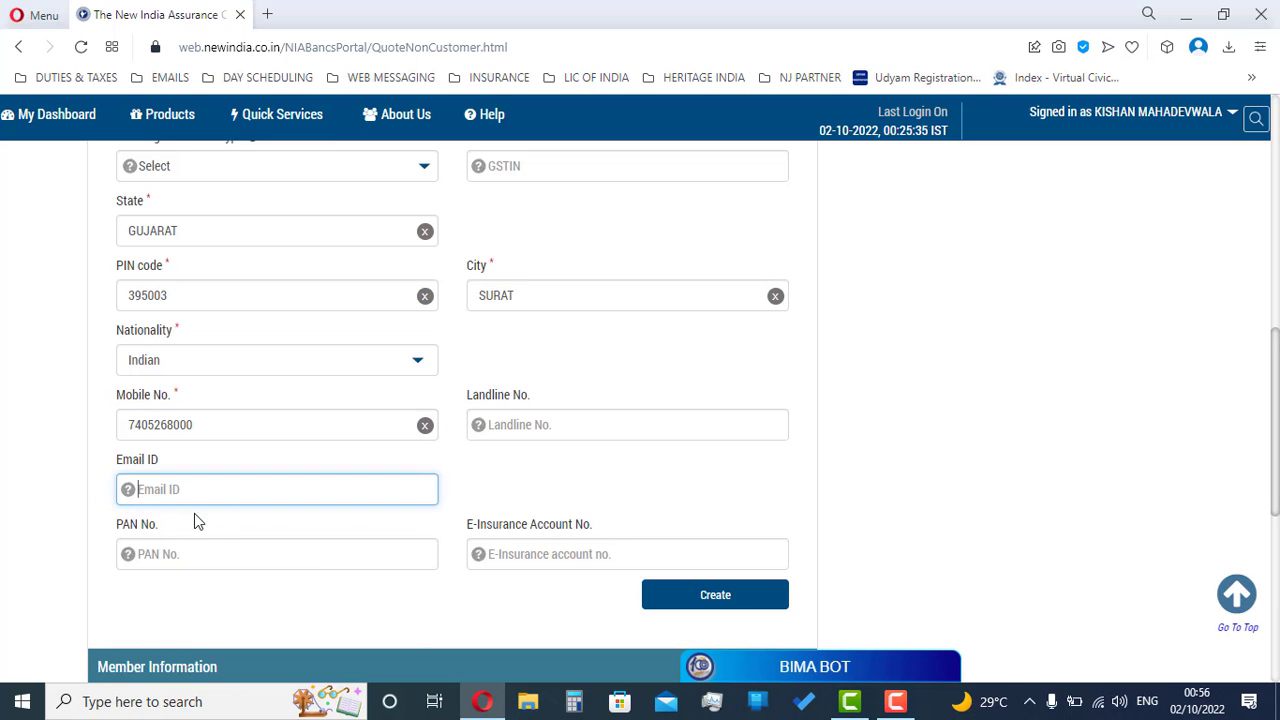
pyautogui.scroll(-2, 260, 514)
pyautogui.scroll(2, 271, 503)
pyautogui.scroll(2, 267, 463)
pyautogui.click(496, 361)
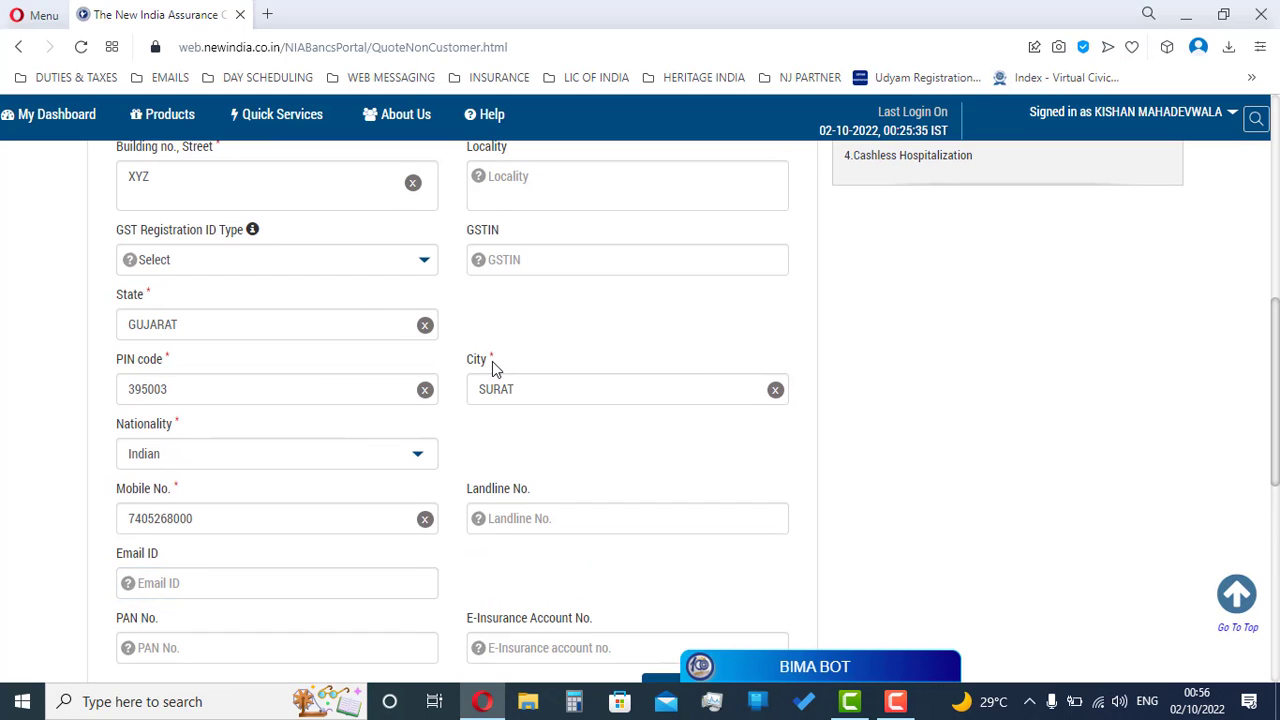
pyautogui.doubleClick(491, 360)
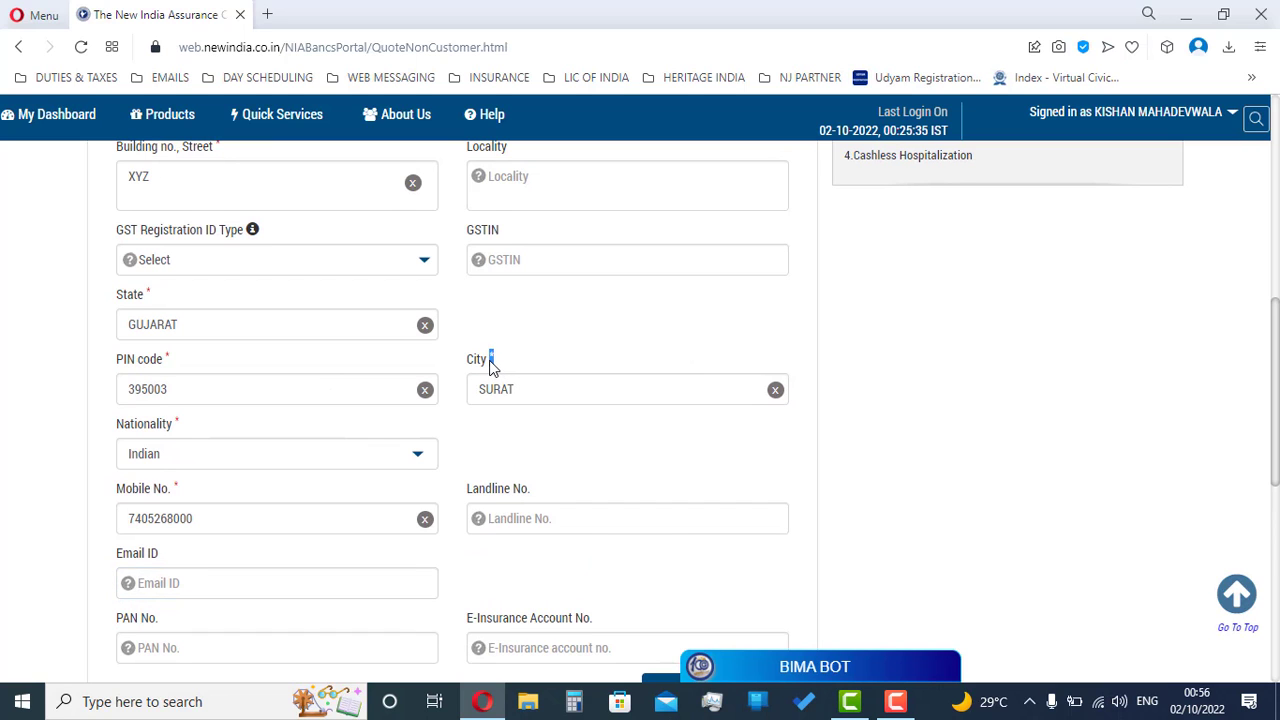
pyautogui.click(557, 377)
pyautogui.scroll(3, 557, 377)
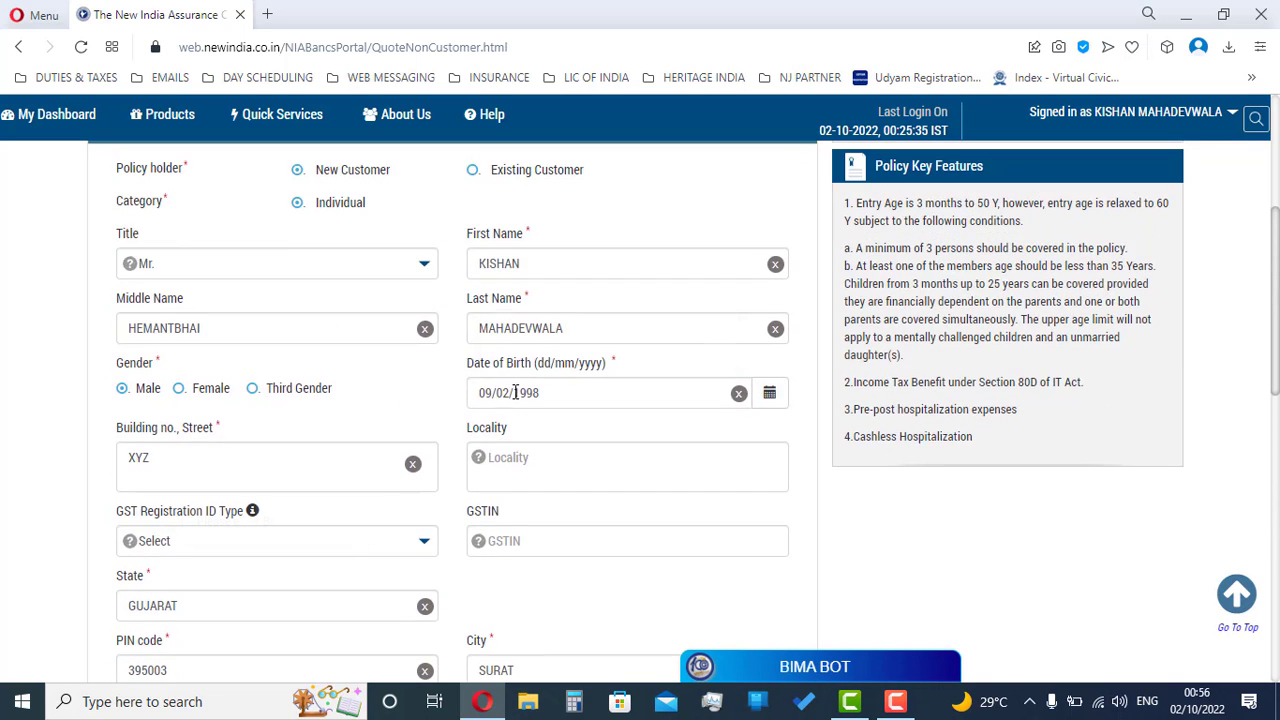
pyautogui.scroll(1, 483, 515)
pyautogui.scroll(-7, 481, 514)
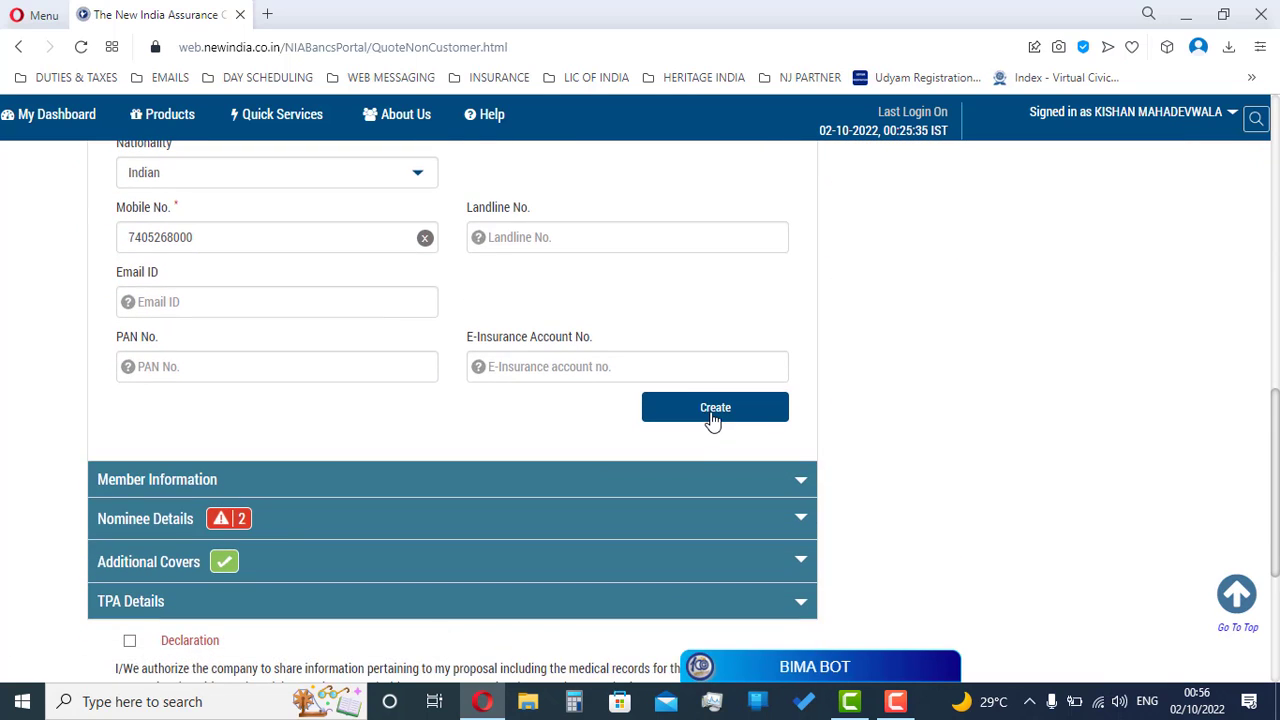
# Step: Create the policy holder record and set the proposer's occupation to Business Traders
pyautogui.click(713, 408)
pyautogui.scroll(2, 600, 405)
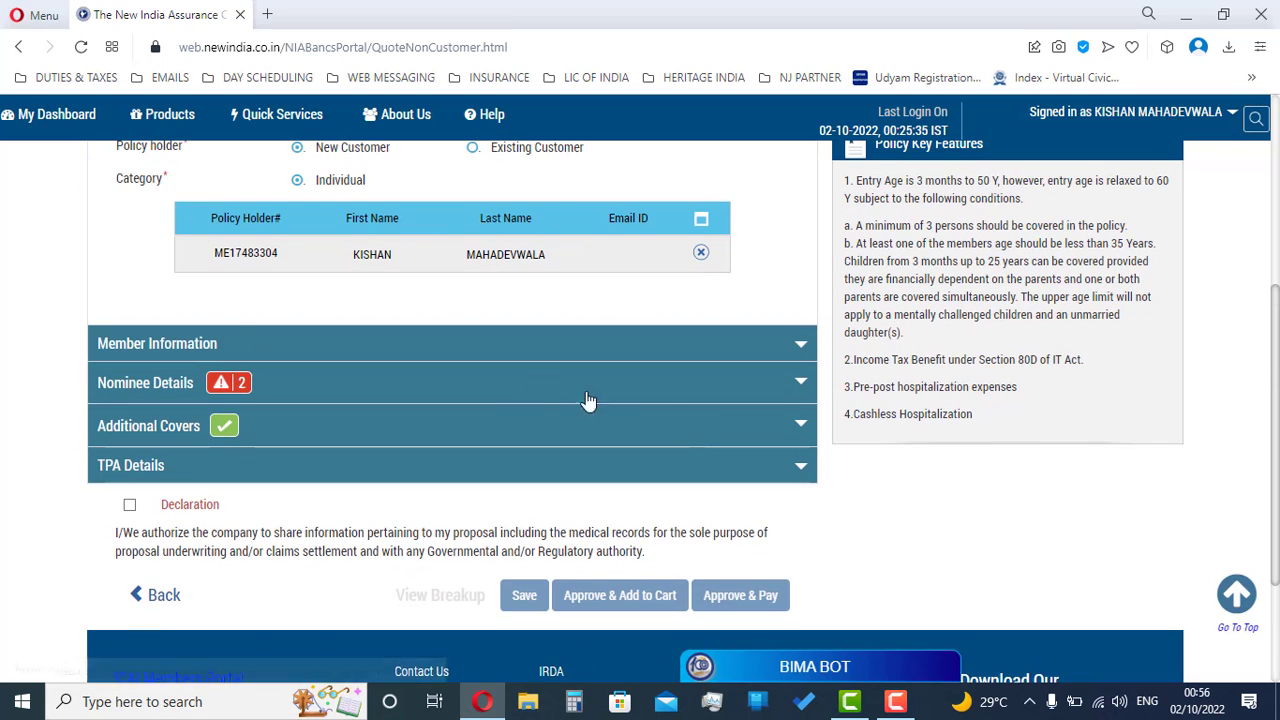
pyautogui.click(268, 345)
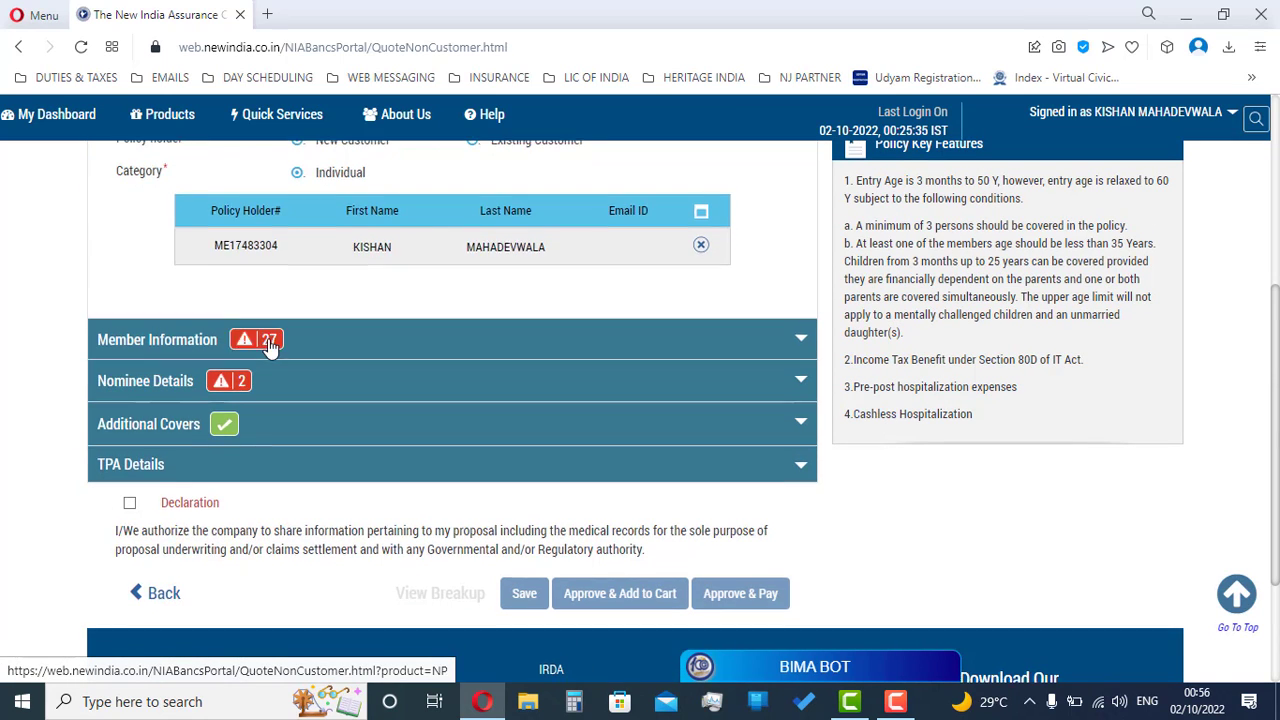
pyautogui.click(268, 345)
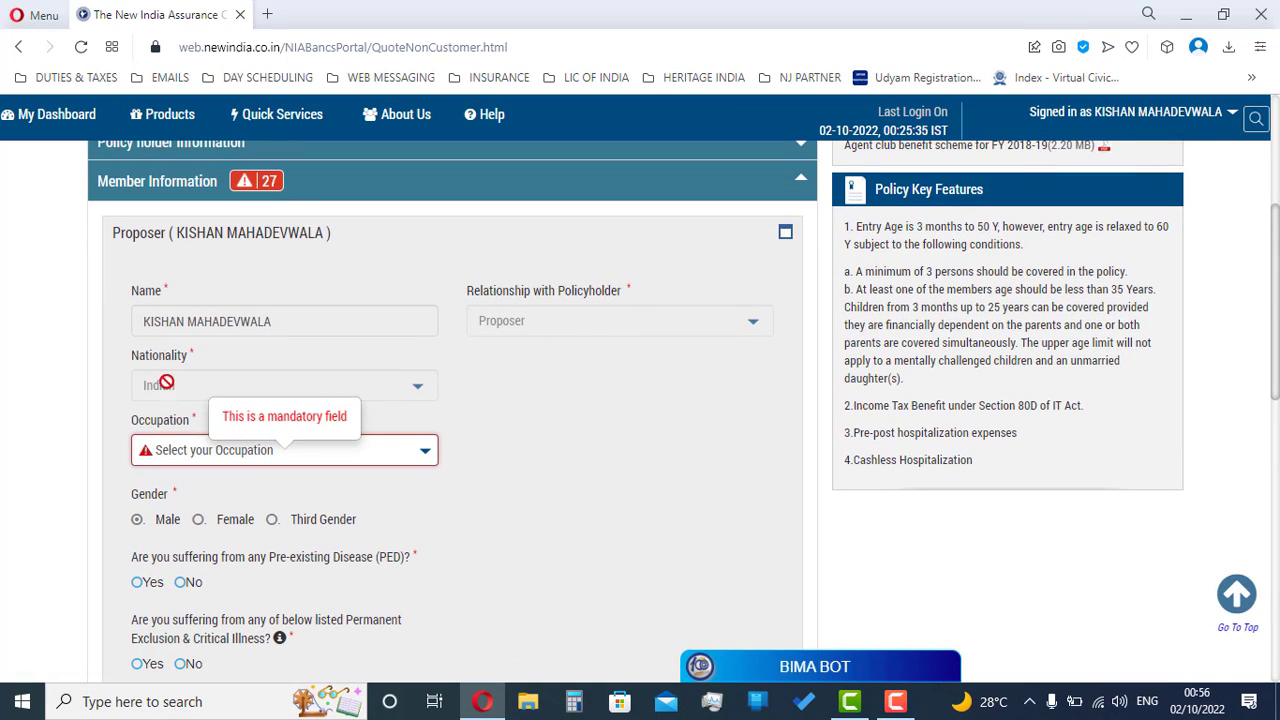
pyautogui.scroll(-1, 427, 422)
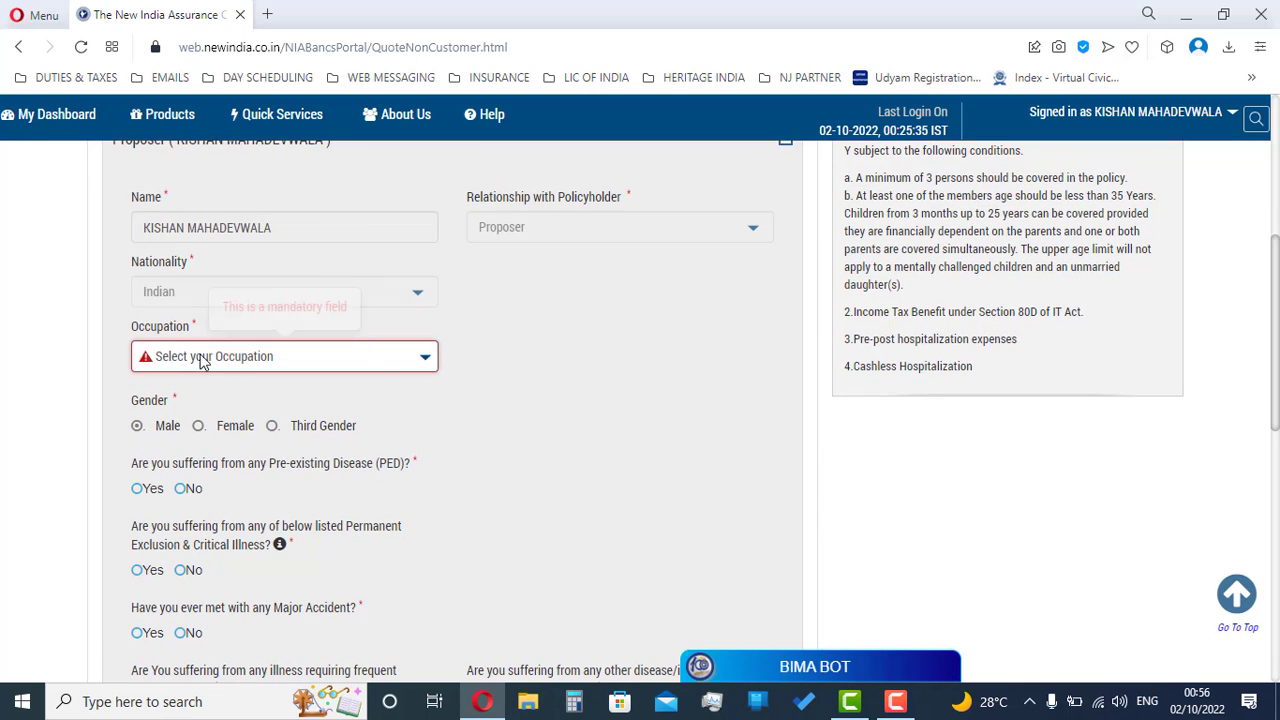
pyautogui.moveTo(144, 226); pyautogui.dragTo(283, 220)
pyautogui.click(283, 220)
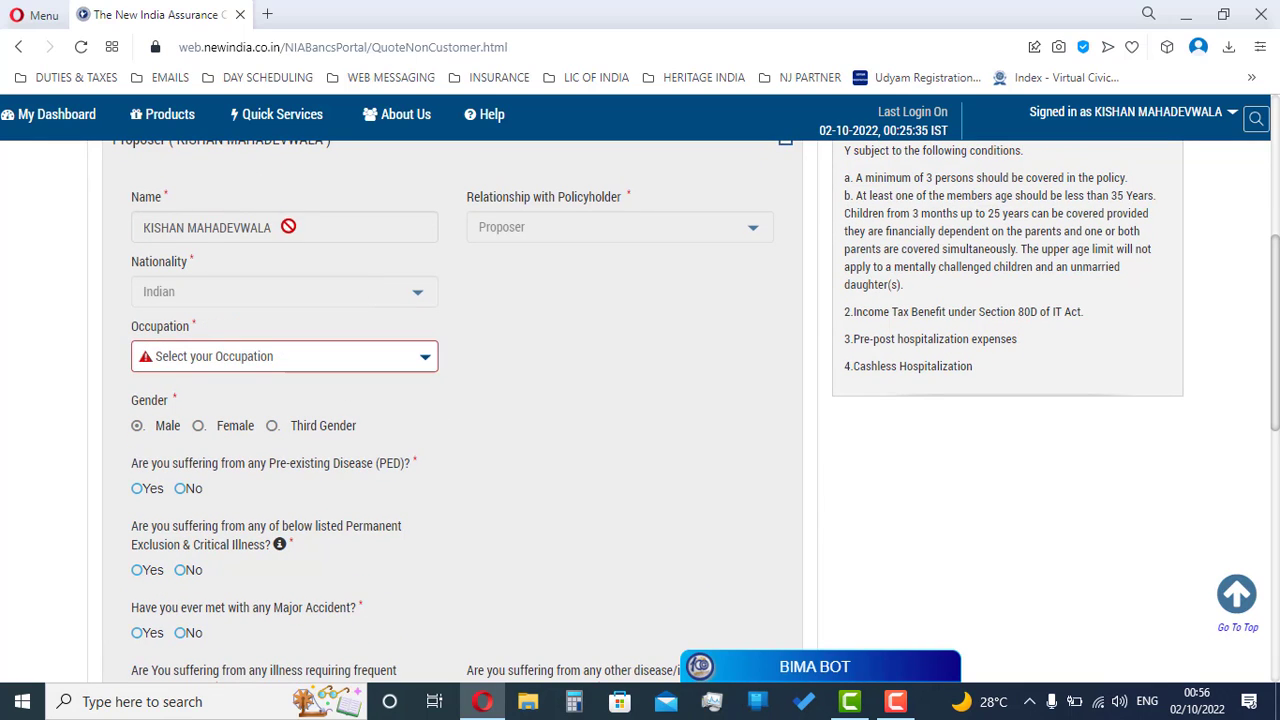
pyautogui.click(265, 356)
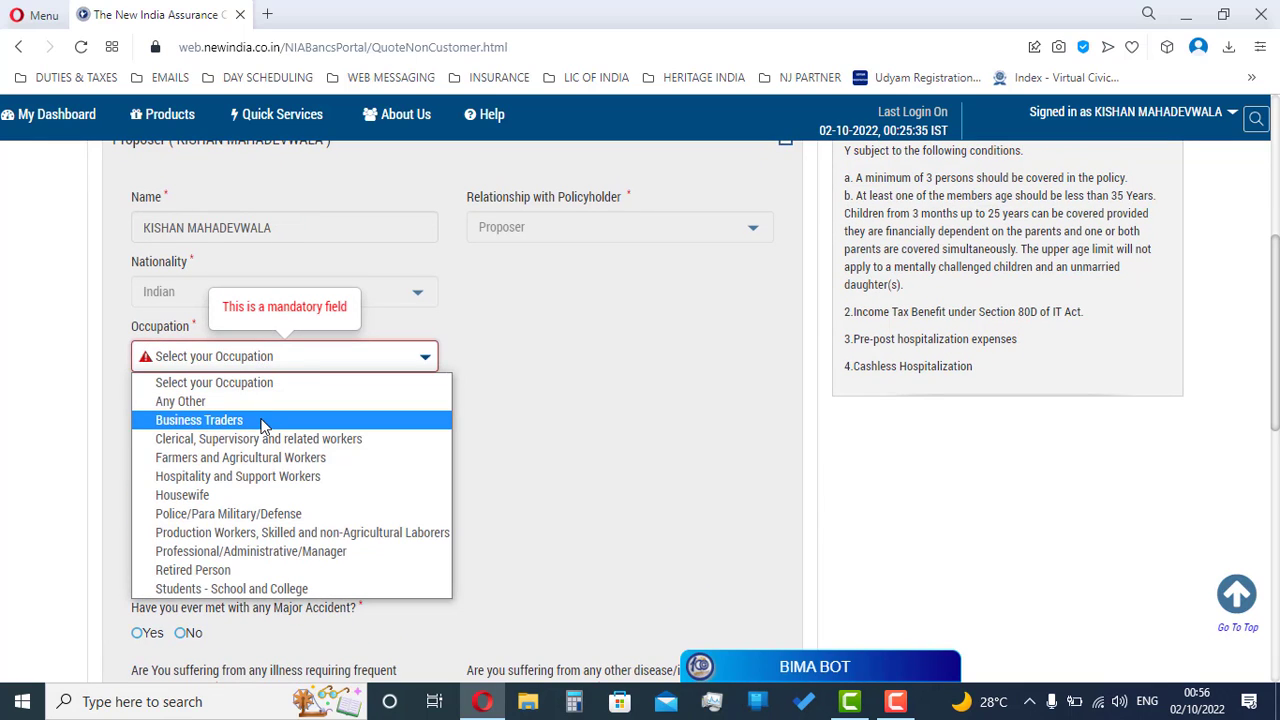
pyautogui.click(228, 420)
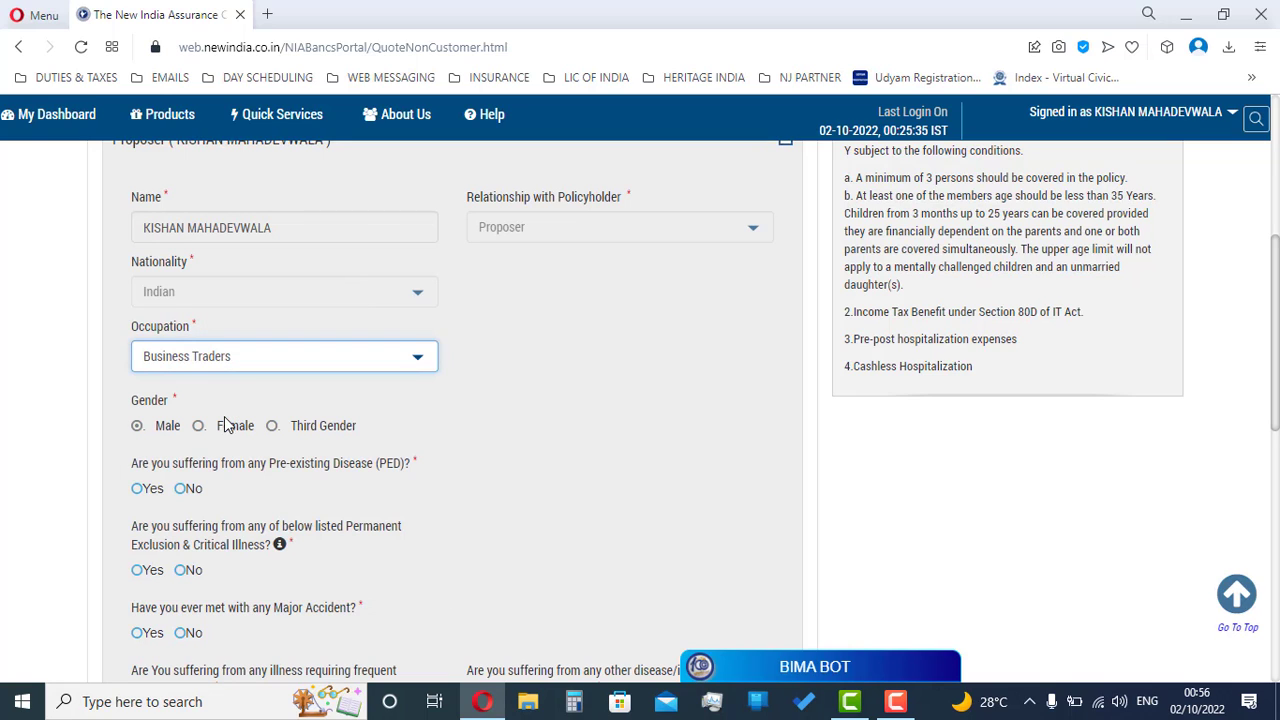
# Step: Answer No to the proposer's pre-existing disease, critical illness, major accident and hospitalization questions
pyautogui.scroll(-1, 206, 457)
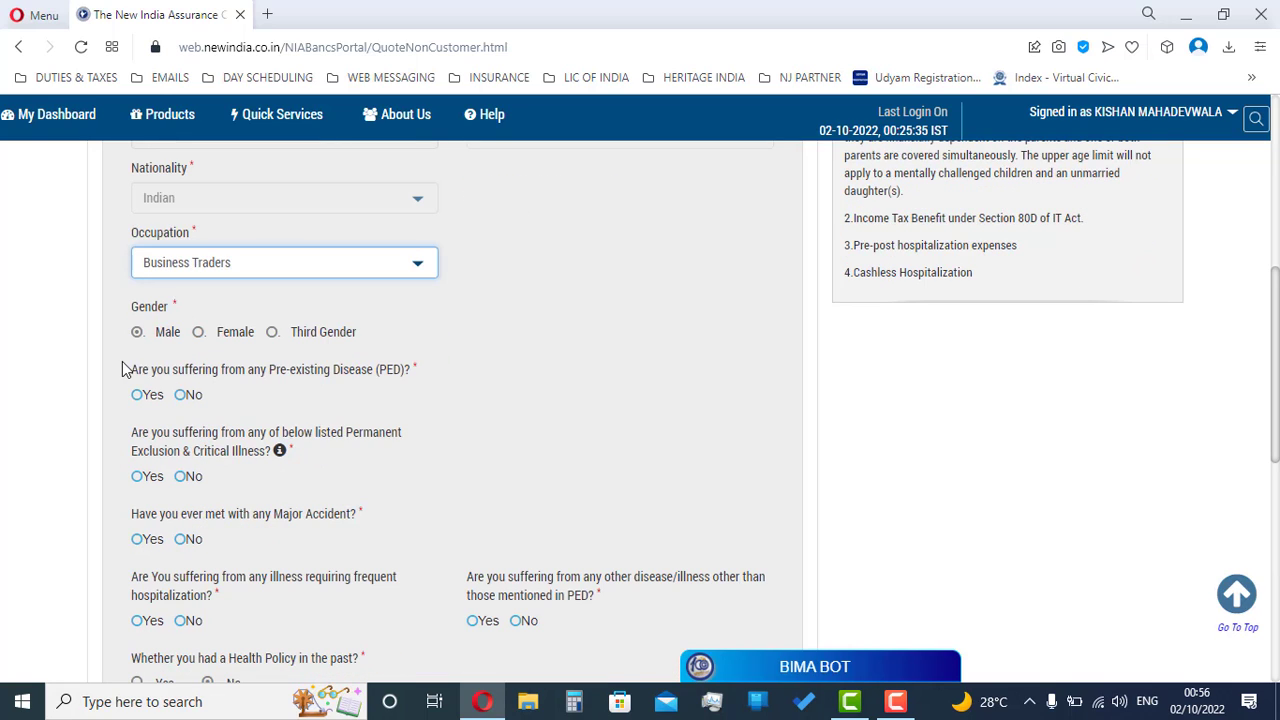
pyautogui.moveTo(132, 372); pyautogui.dragTo(412, 372)
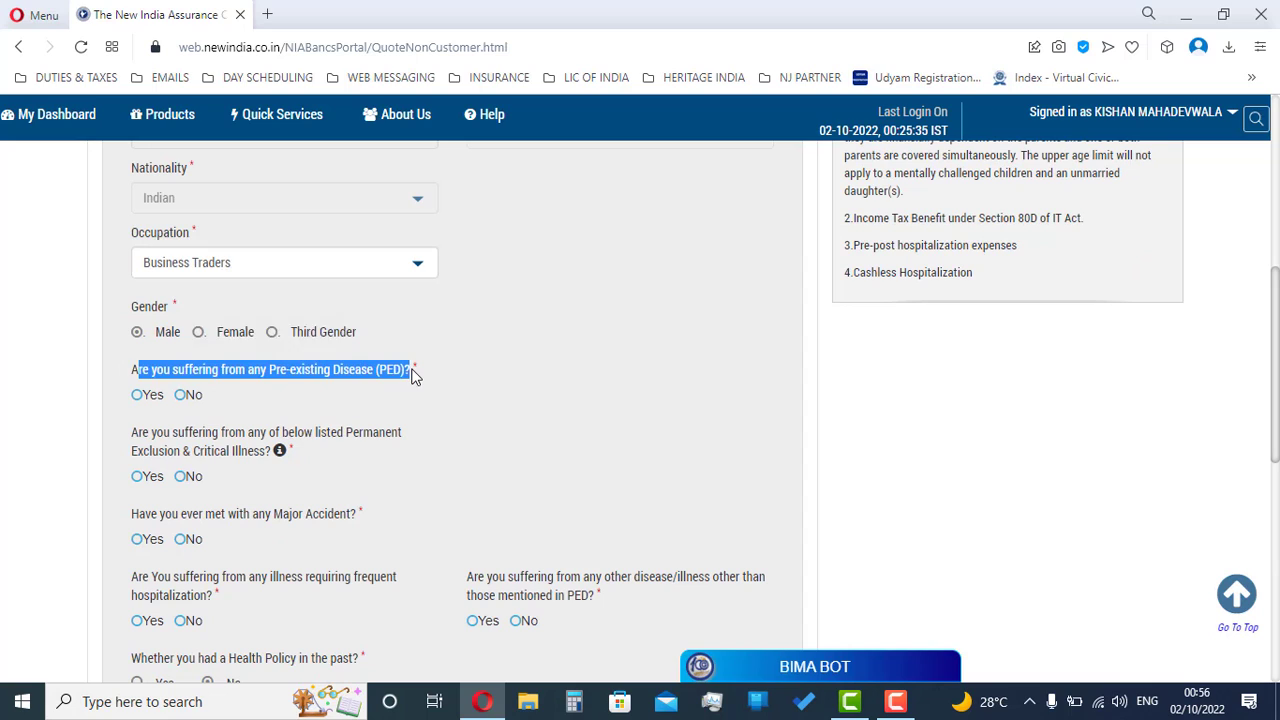
pyautogui.click(190, 405)
pyautogui.moveTo(197, 456); pyautogui.dragTo(264, 452)
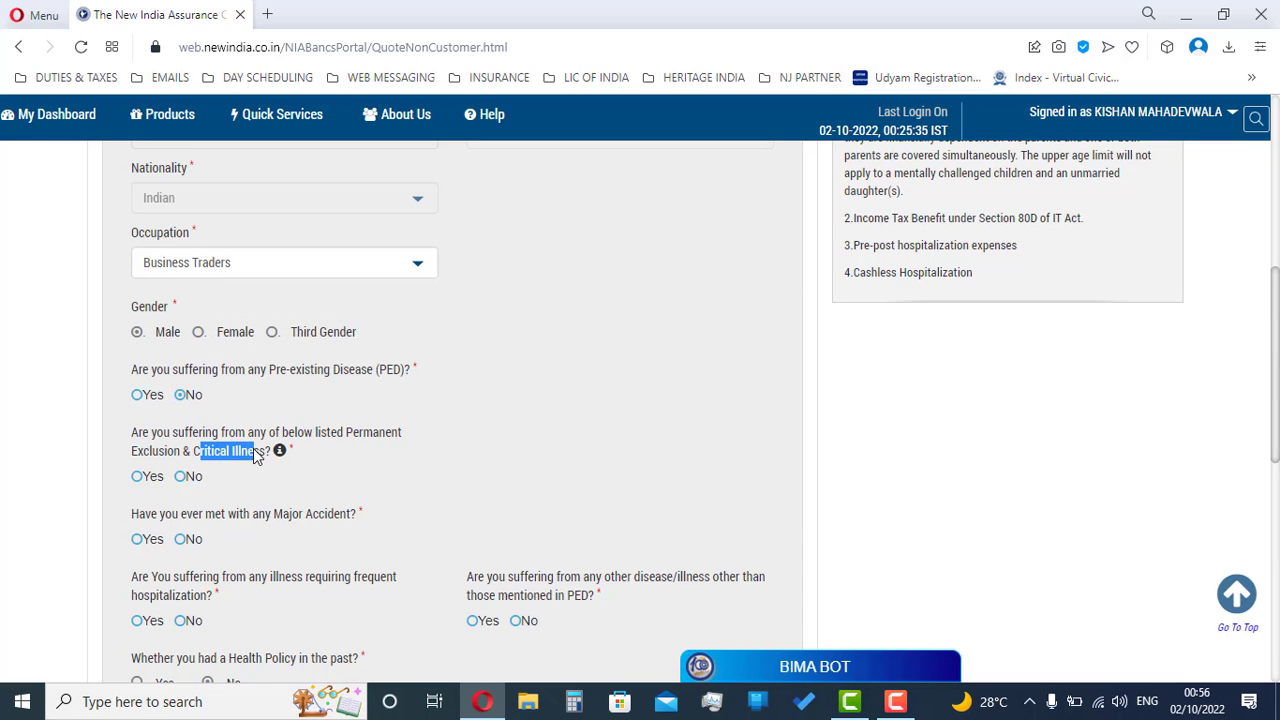
pyautogui.click(184, 477)
pyautogui.moveTo(145, 514); pyautogui.dragTo(340, 514)
pyautogui.scroll(-2, 209, 476)
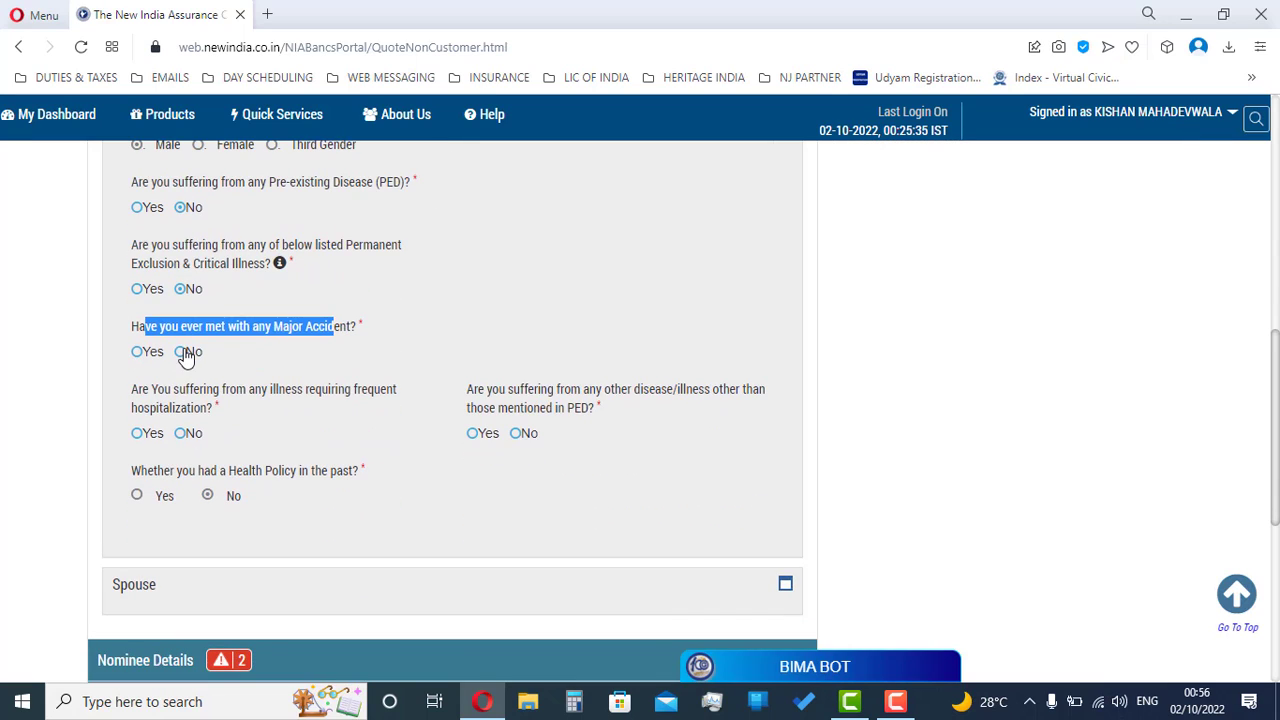
pyautogui.click(181, 352)
pyautogui.moveTo(128, 390); pyautogui.dragTo(366, 409)
pyautogui.click(180, 437)
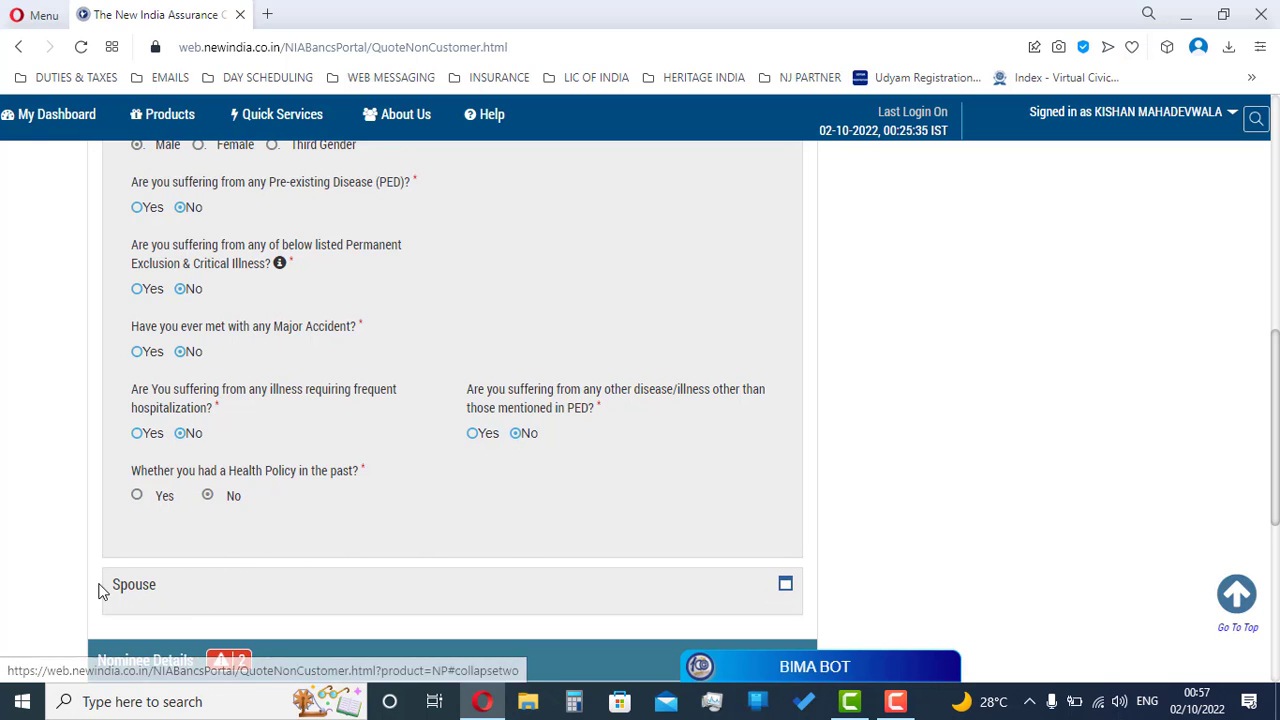
# Step: Enter the spouse's name, with nationality Indian, occupation Housewife and gender Female
pyautogui.click(146, 586)
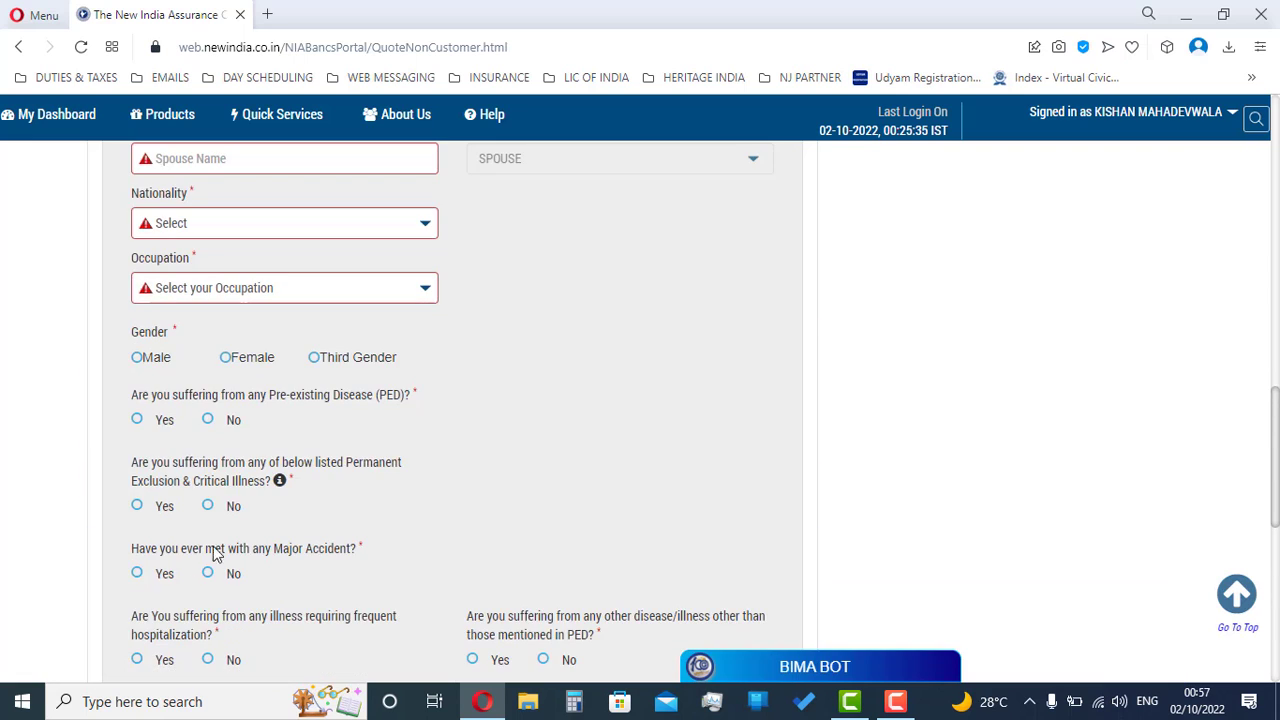
pyautogui.click(257, 340)
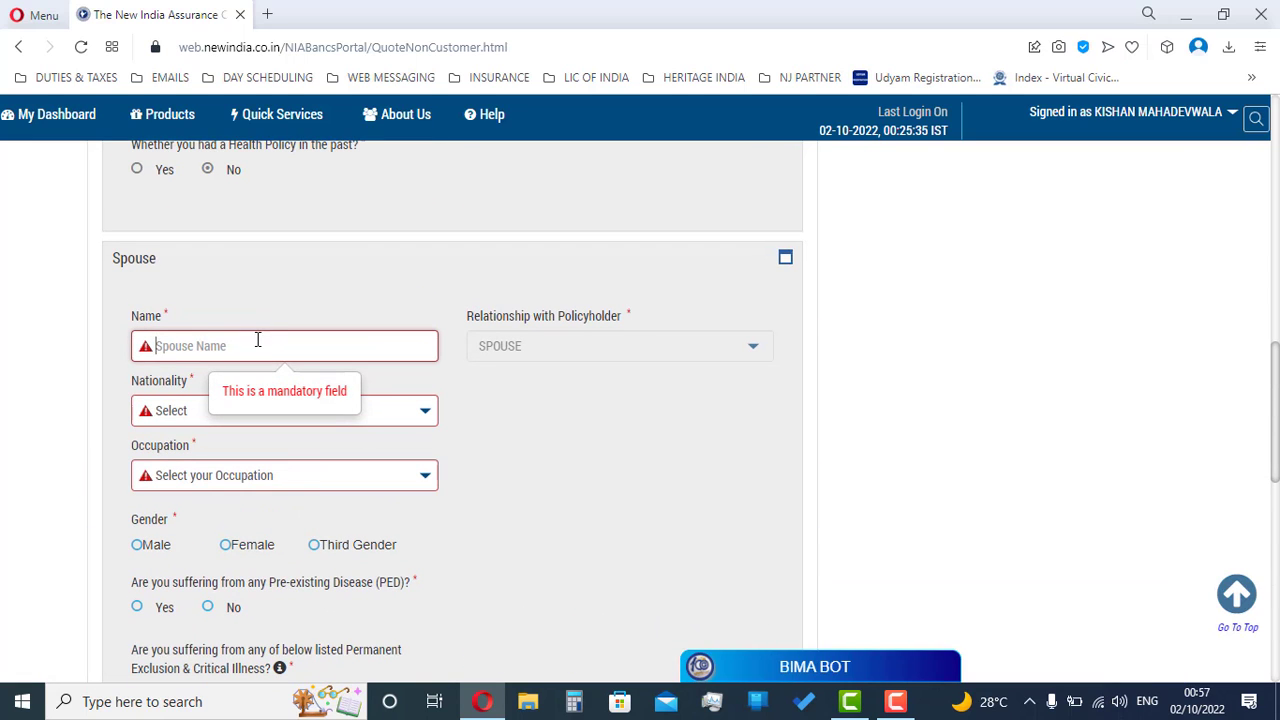
pyautogui.write('AA')
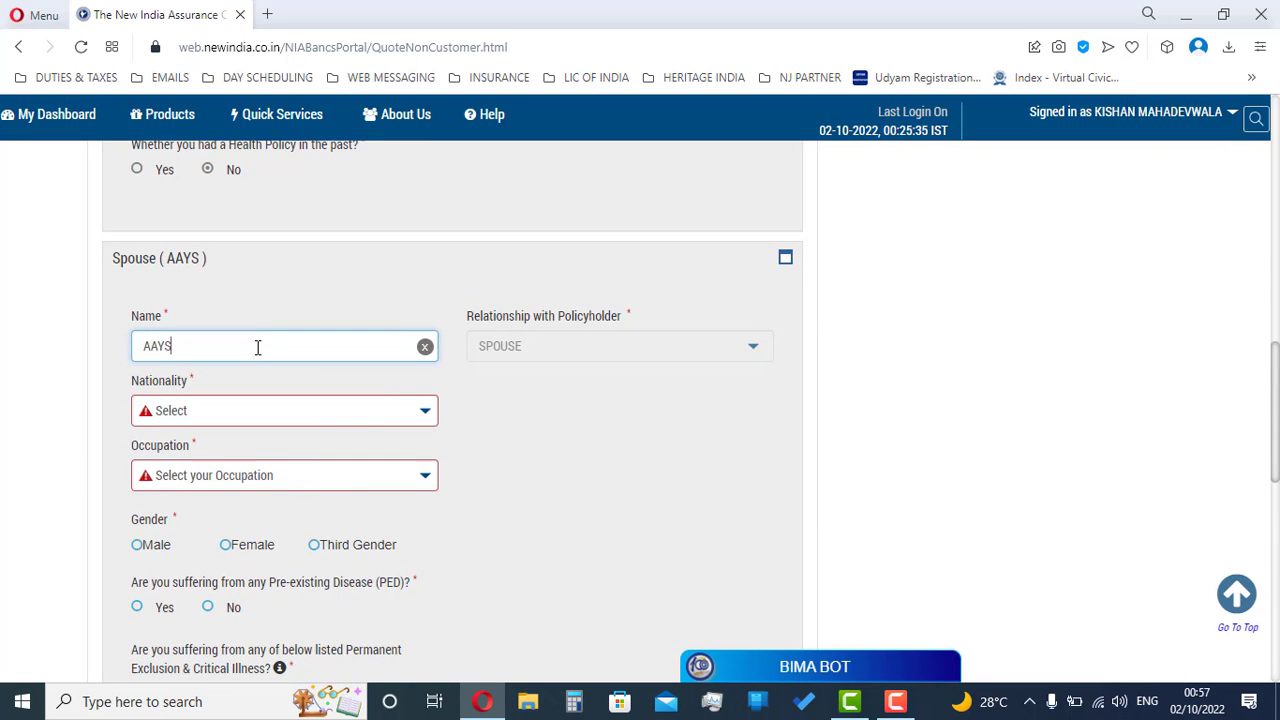
pyautogui.write('YUSHI')
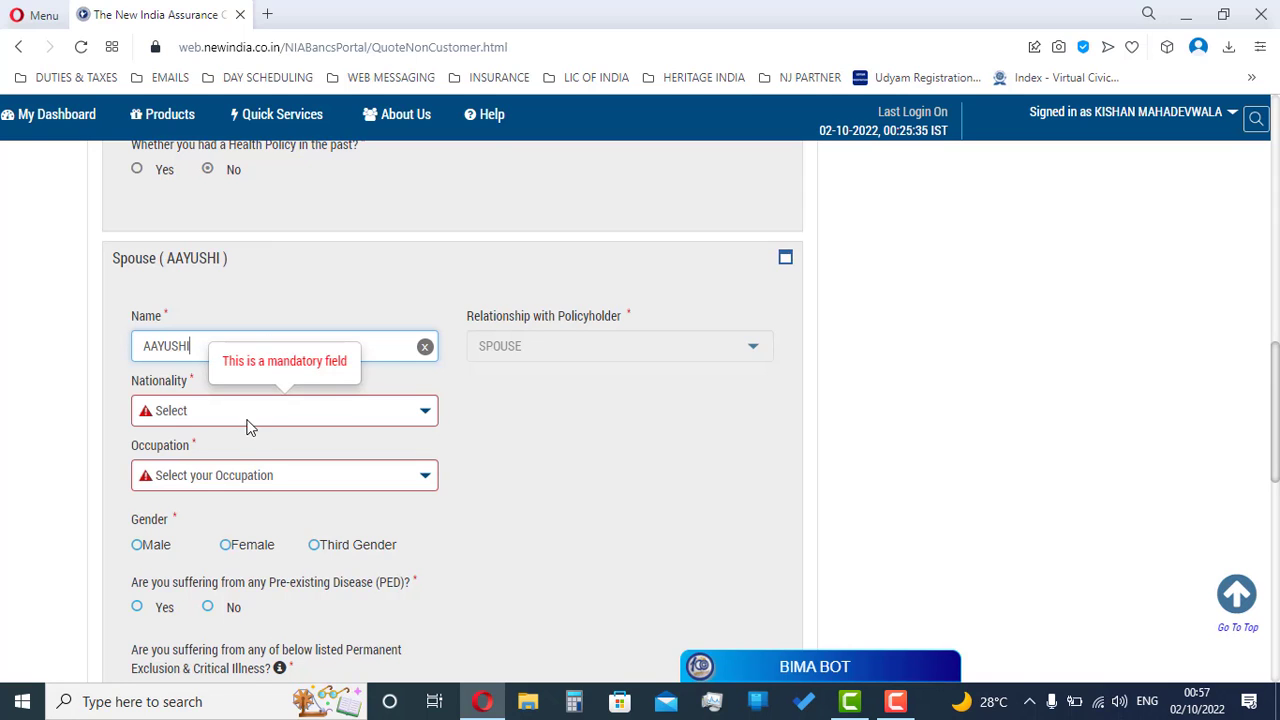
pyautogui.click(249, 420)
pyautogui.click(246, 455)
pyautogui.click(247, 476)
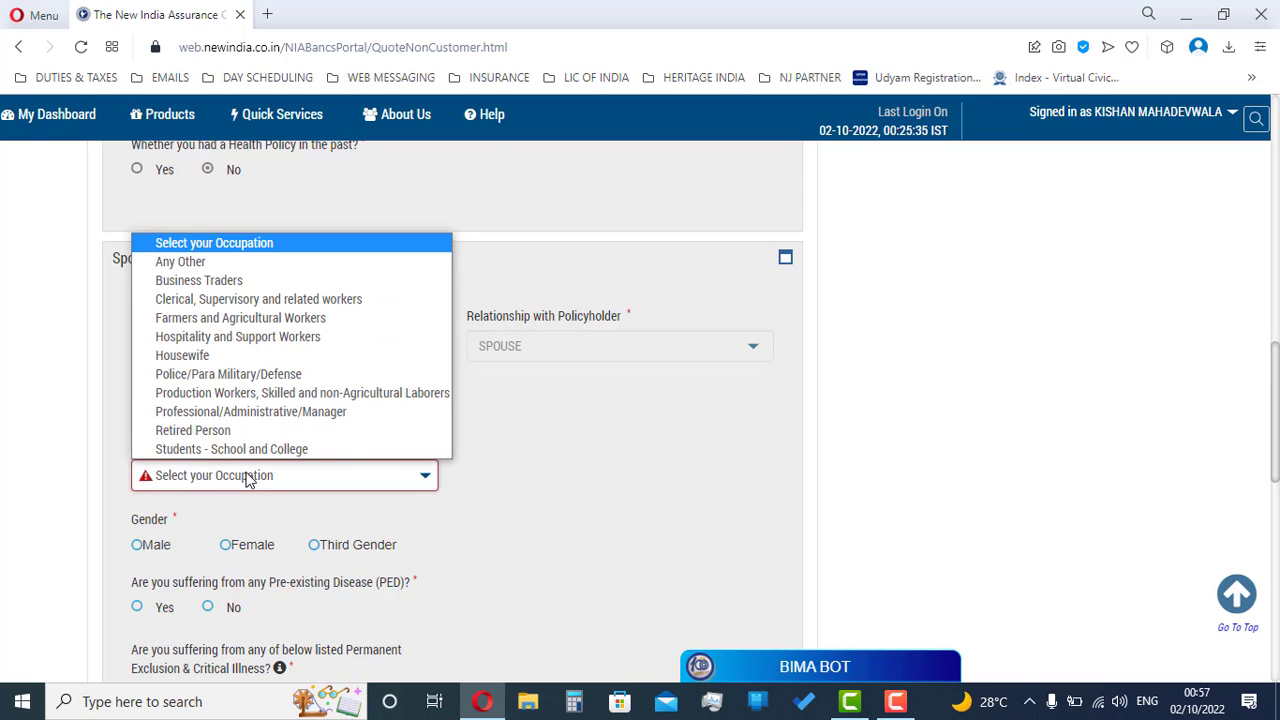
pyautogui.click(192, 356)
pyautogui.scroll(-2, 285, 380)
pyautogui.click(228, 364)
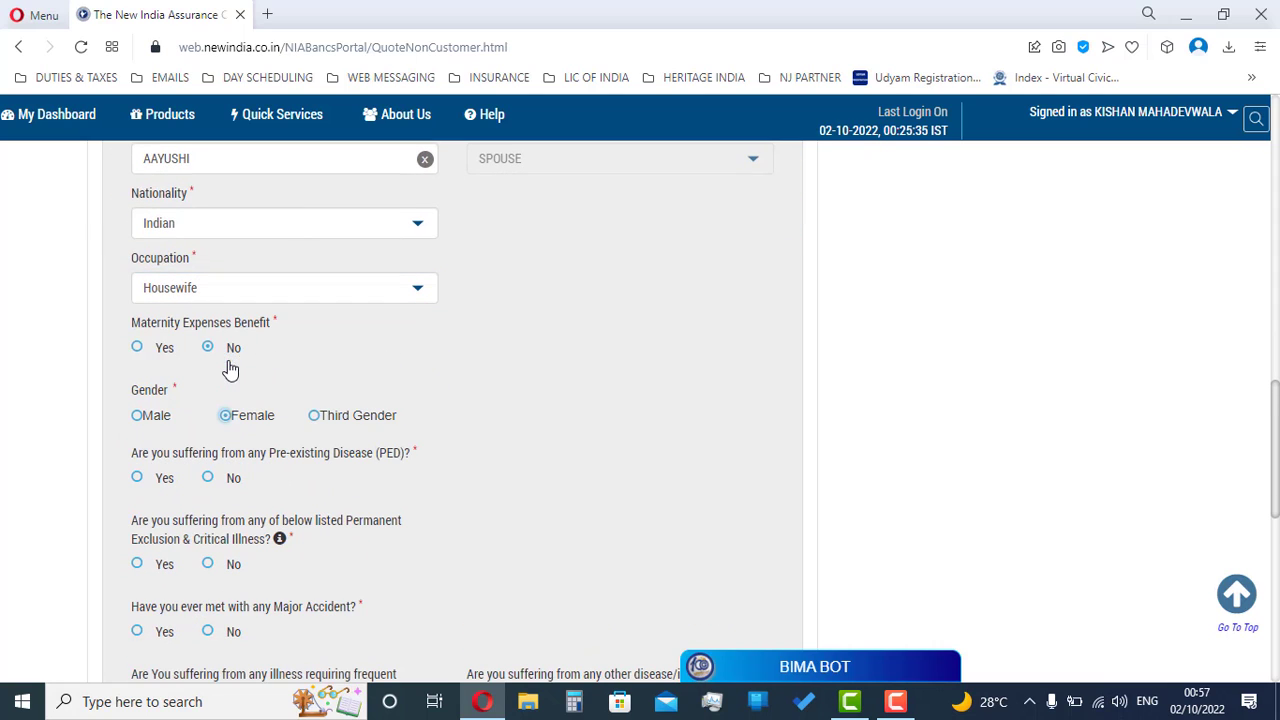
# Step: Answer No to all five spouse health questions and expand Nominee Details
pyautogui.click(206, 480)
pyautogui.click(208, 565)
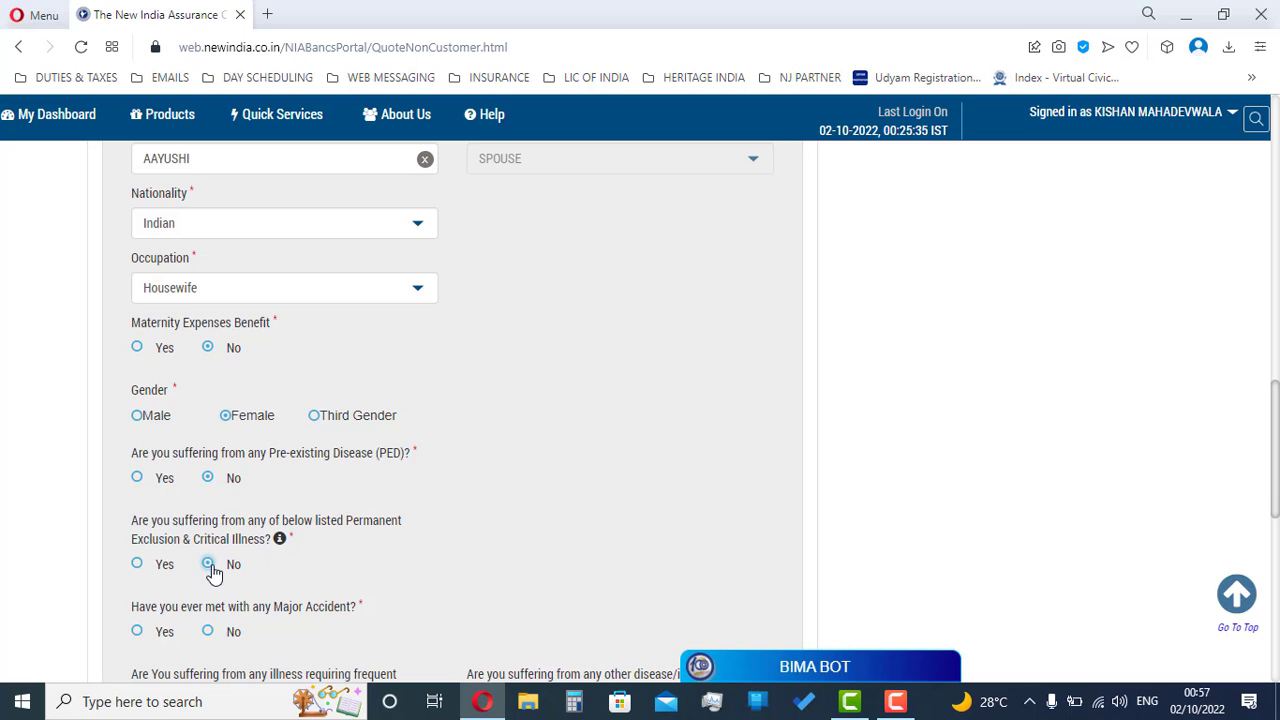
pyautogui.click(208, 632)
pyautogui.scroll(-4, 213, 640)
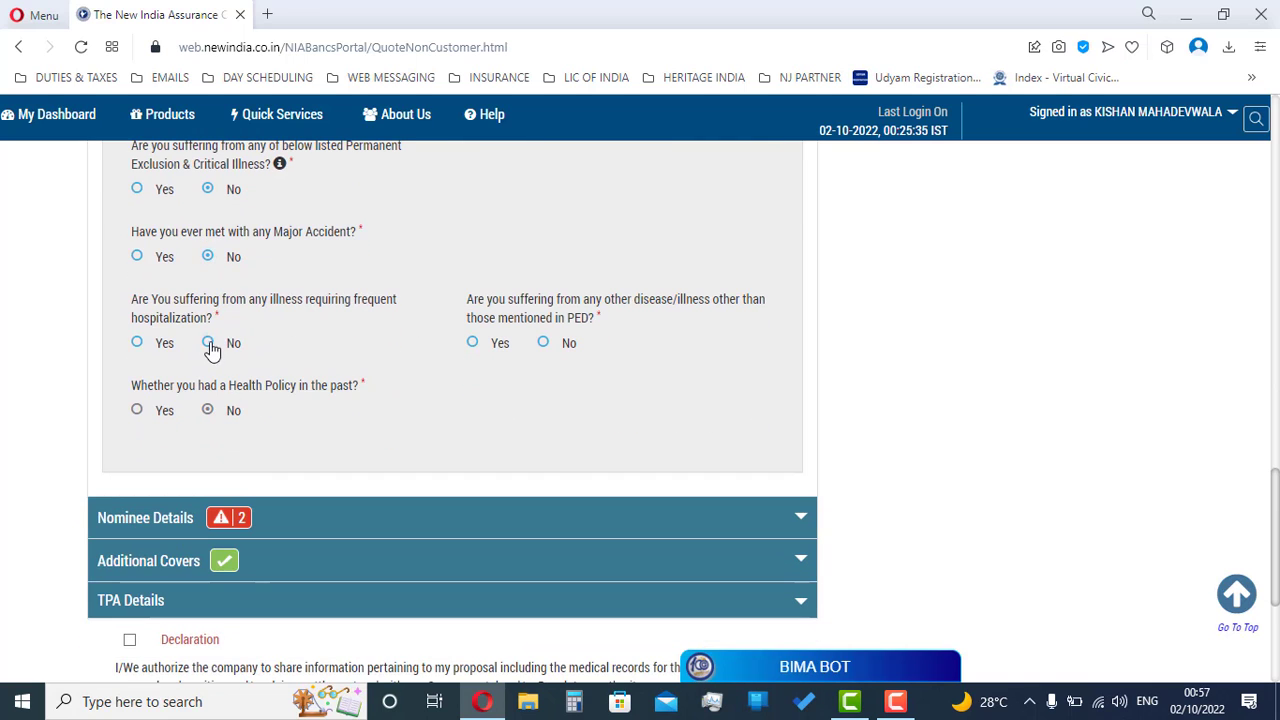
pyautogui.click(209, 344)
pyautogui.click(544, 344)
pyautogui.click(128, 519)
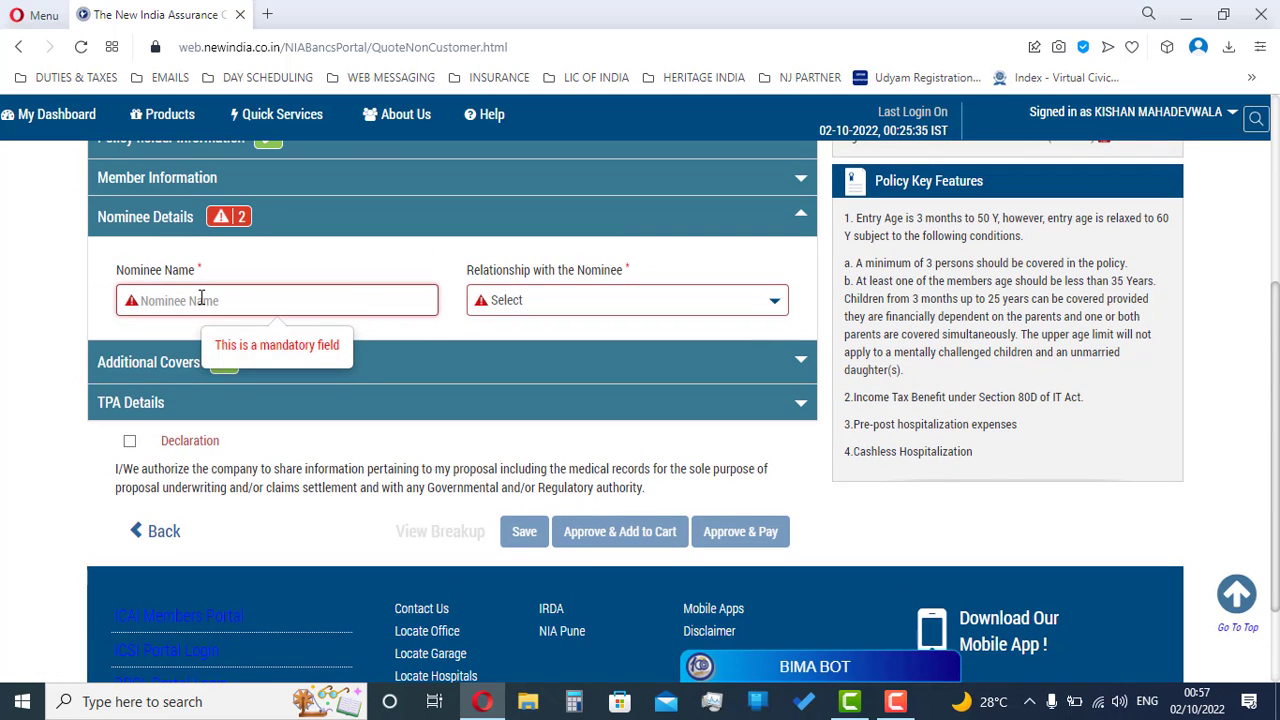
# Step: Enter the nominee's name and set the nominee relationship to Father
pyautogui.write('AAYUSHI')
pyautogui.press('Tab')
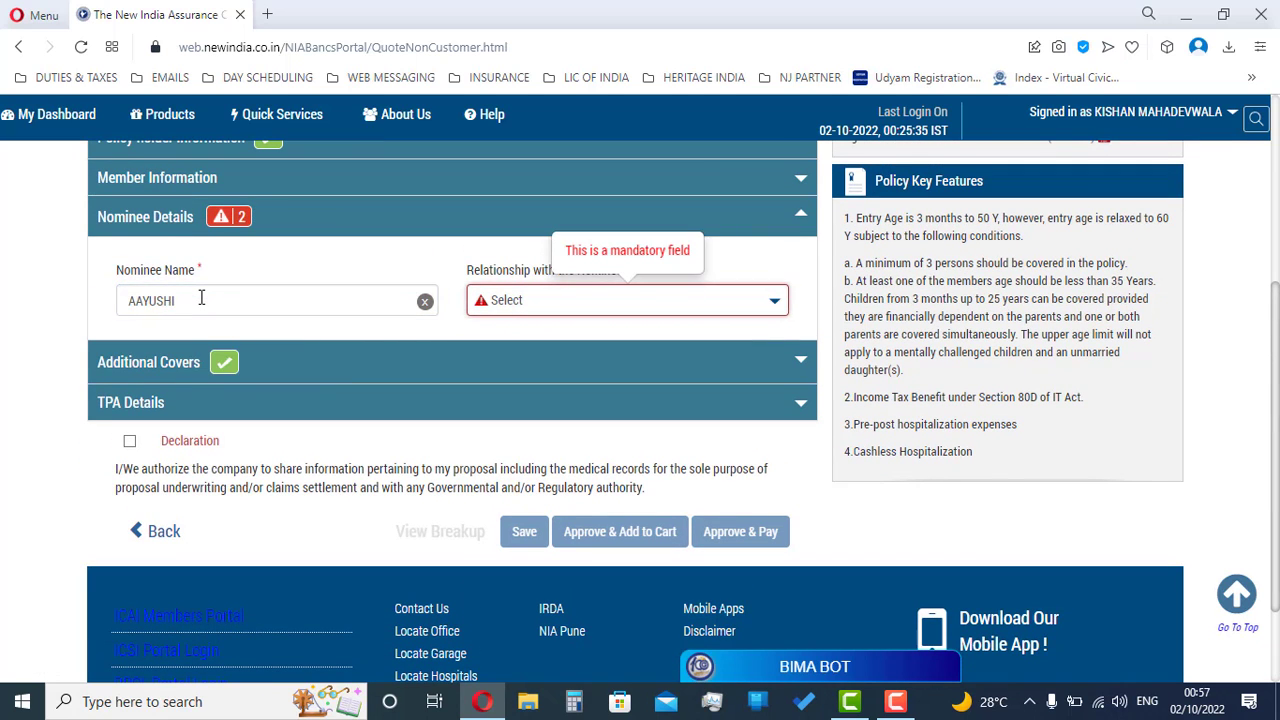
pyautogui.click(528, 305)
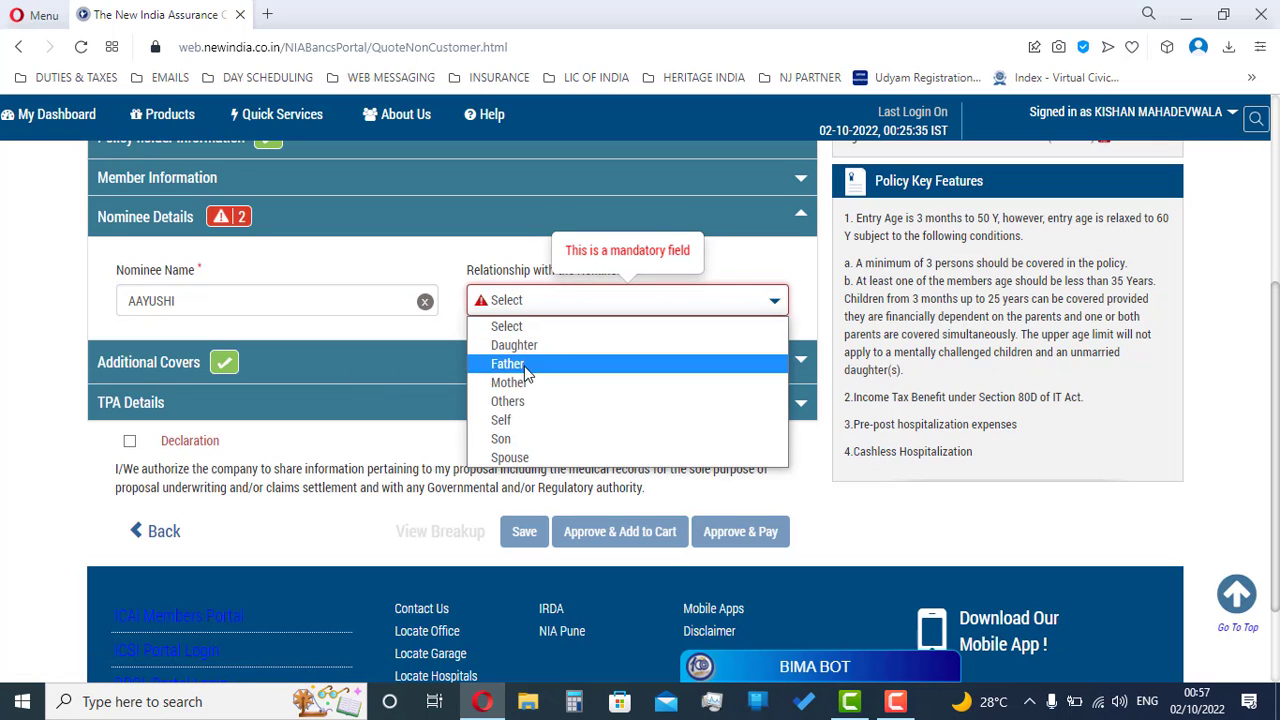
pyautogui.click(528, 458)
pyautogui.click(538, 299)
pyautogui.press('f')
pyautogui.press('Return')
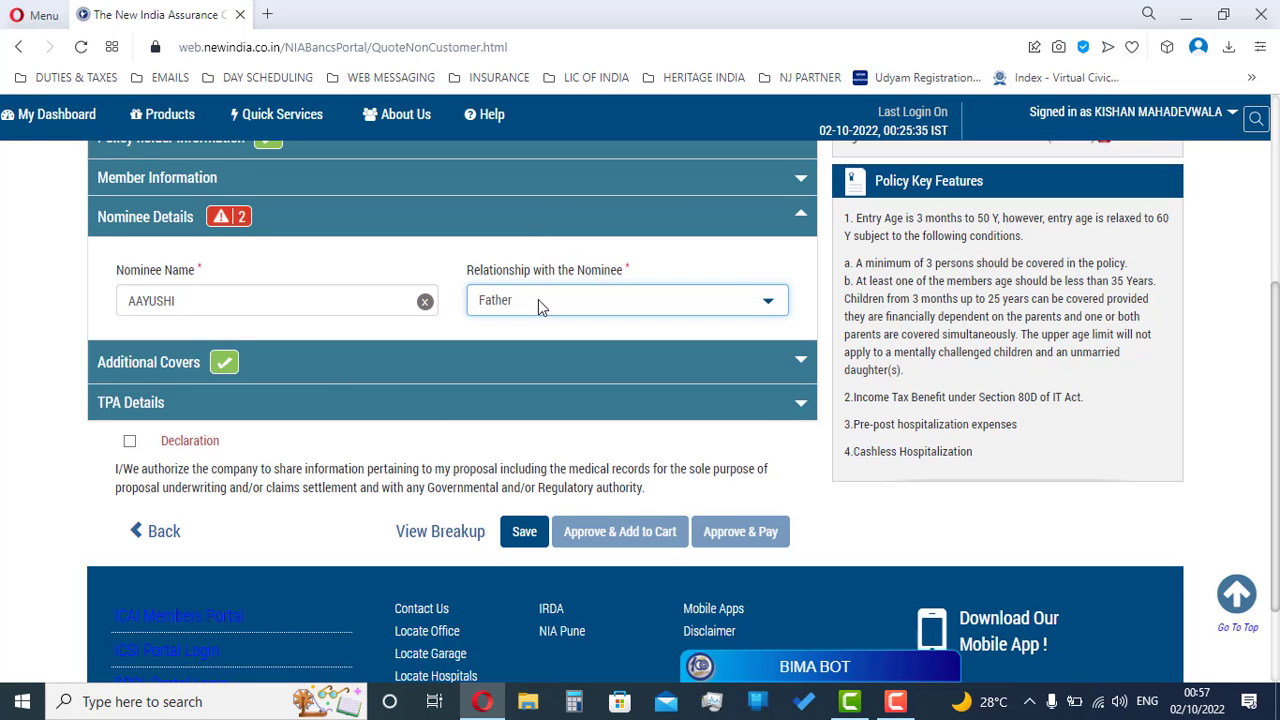
pyautogui.doubleClick(300, 298)
pyautogui.write('HEMA')
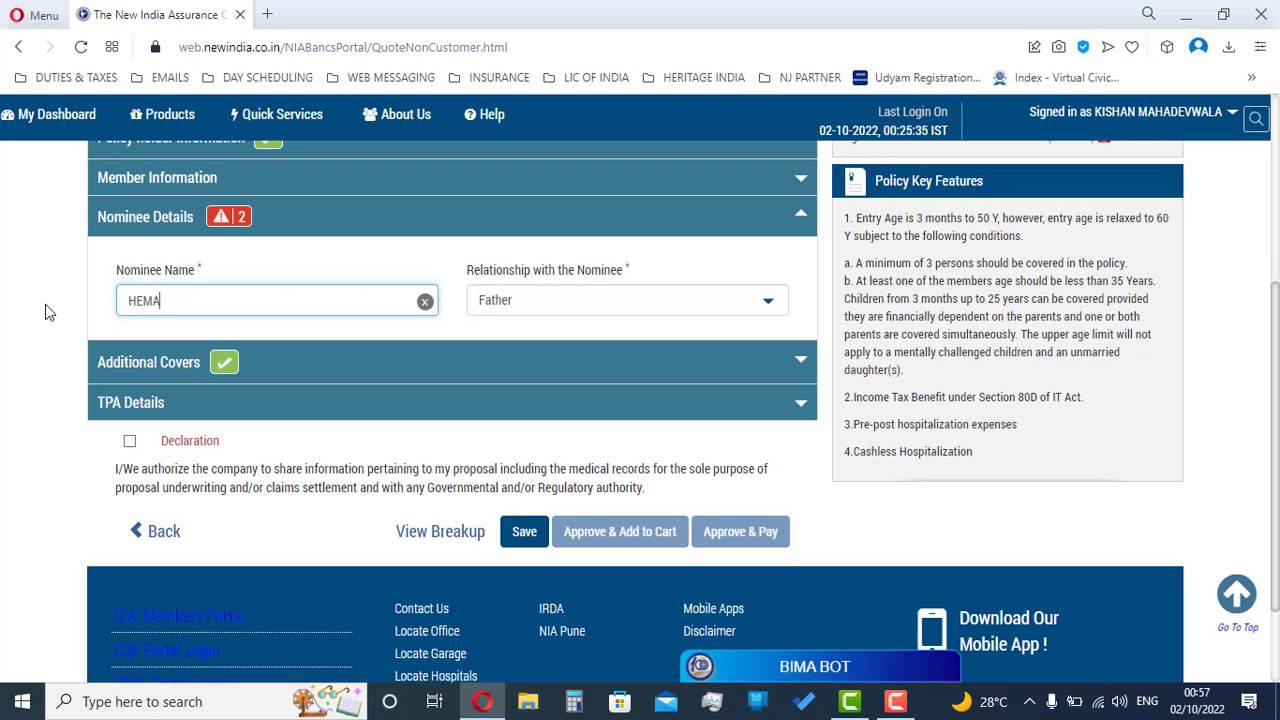
pyautogui.write('NTBHAI')
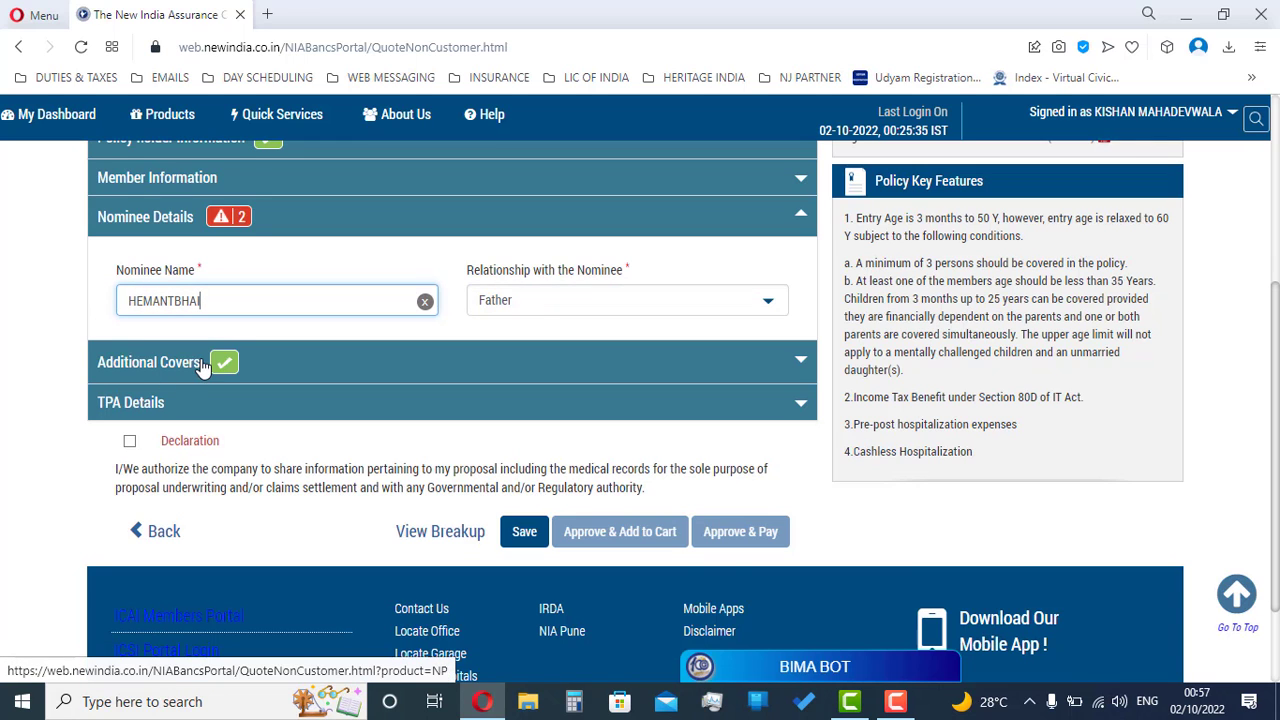
# Step: Set No Proportionate Deduction to Yes, keep Heritage Health Insurance as TPA, and accept the declaration
pyautogui.click(203, 366)
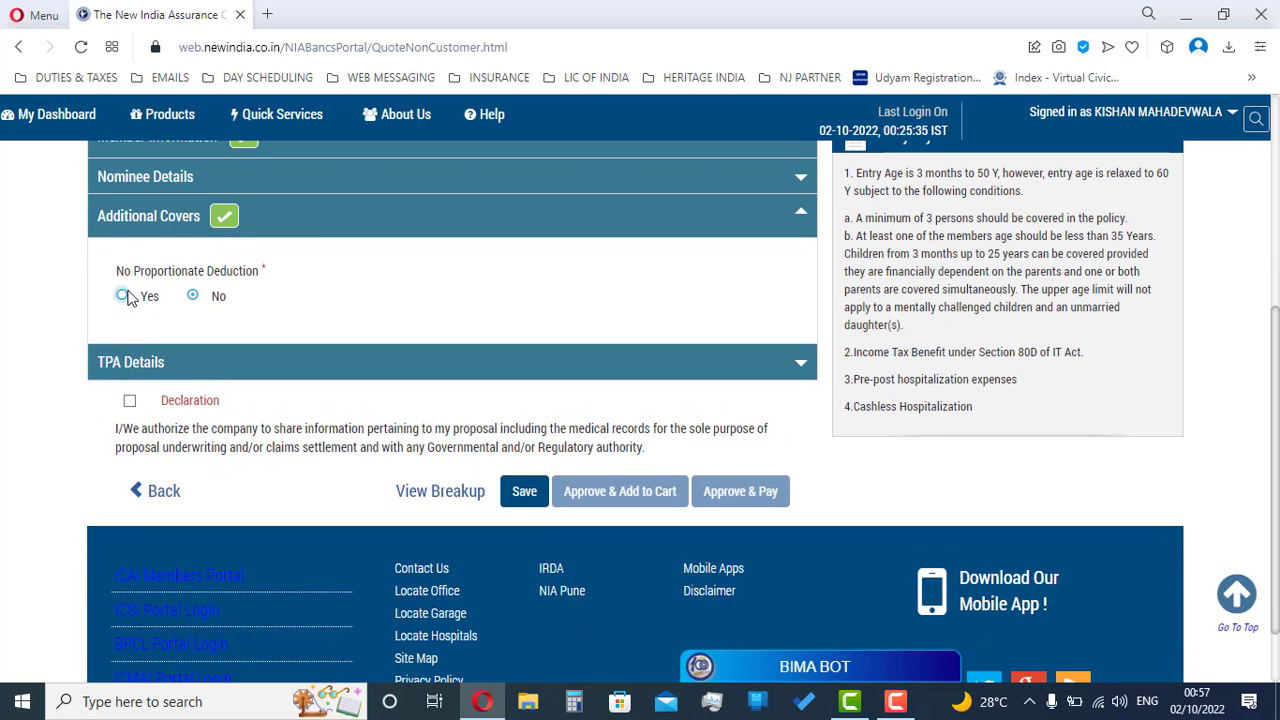
pyautogui.click(124, 297)
pyautogui.click(197, 366)
pyautogui.scroll(-1, 239, 389)
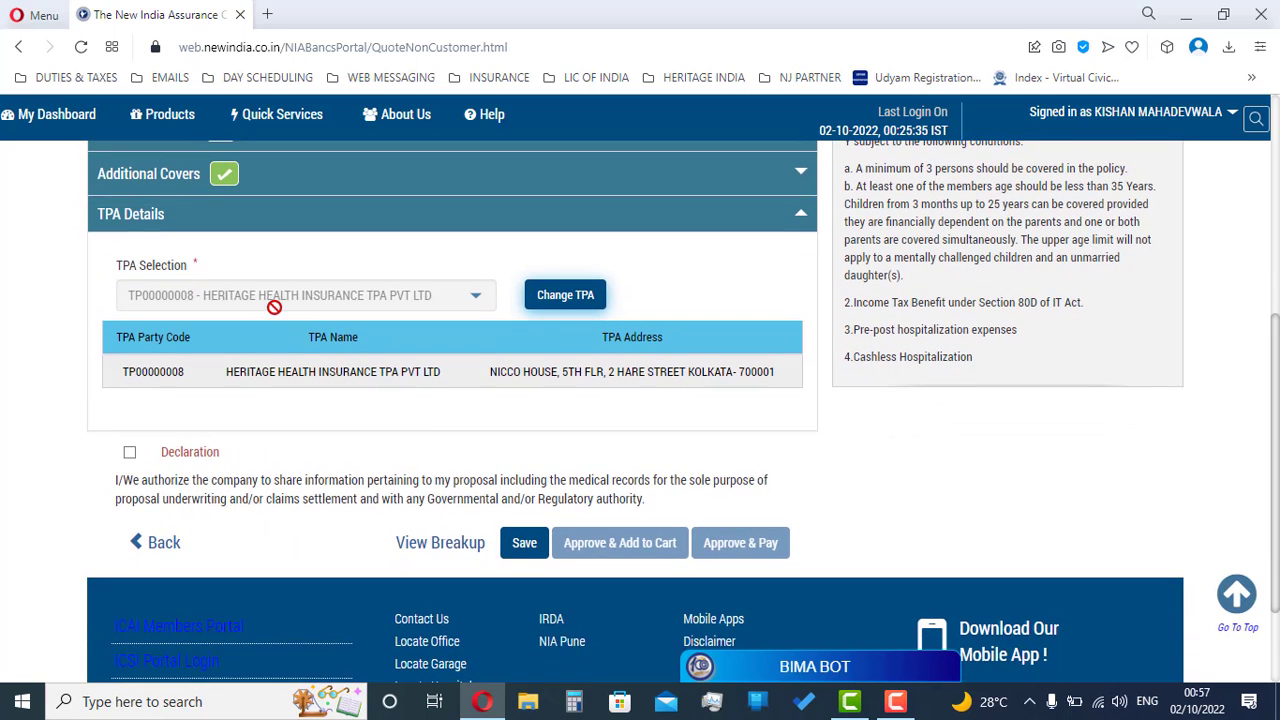
pyautogui.click(565, 295)
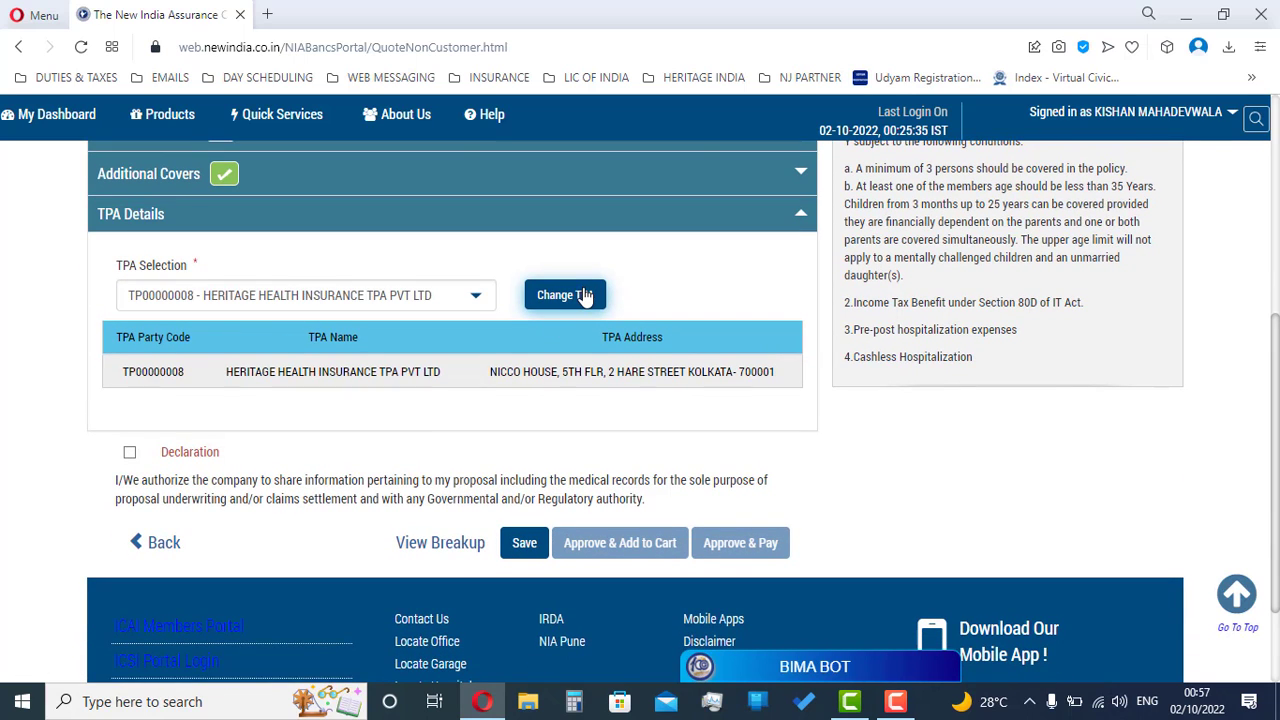
pyautogui.click(380, 295)
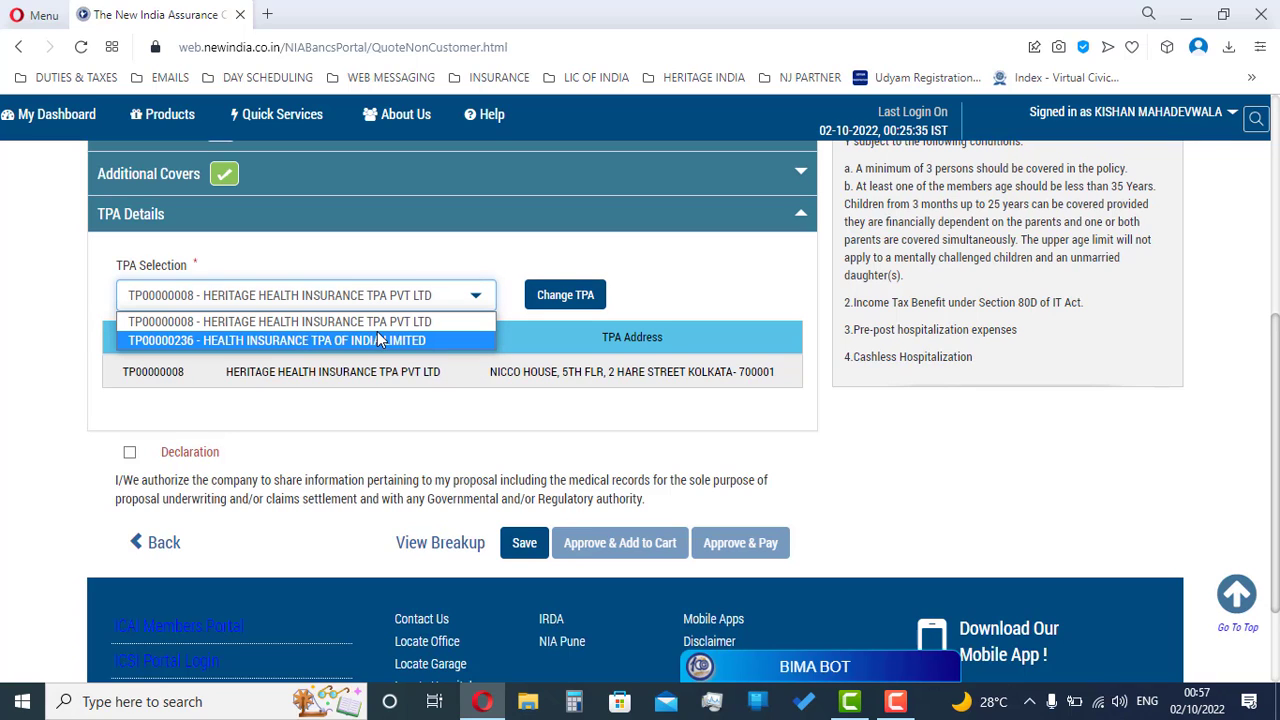
pyautogui.click(252, 338)
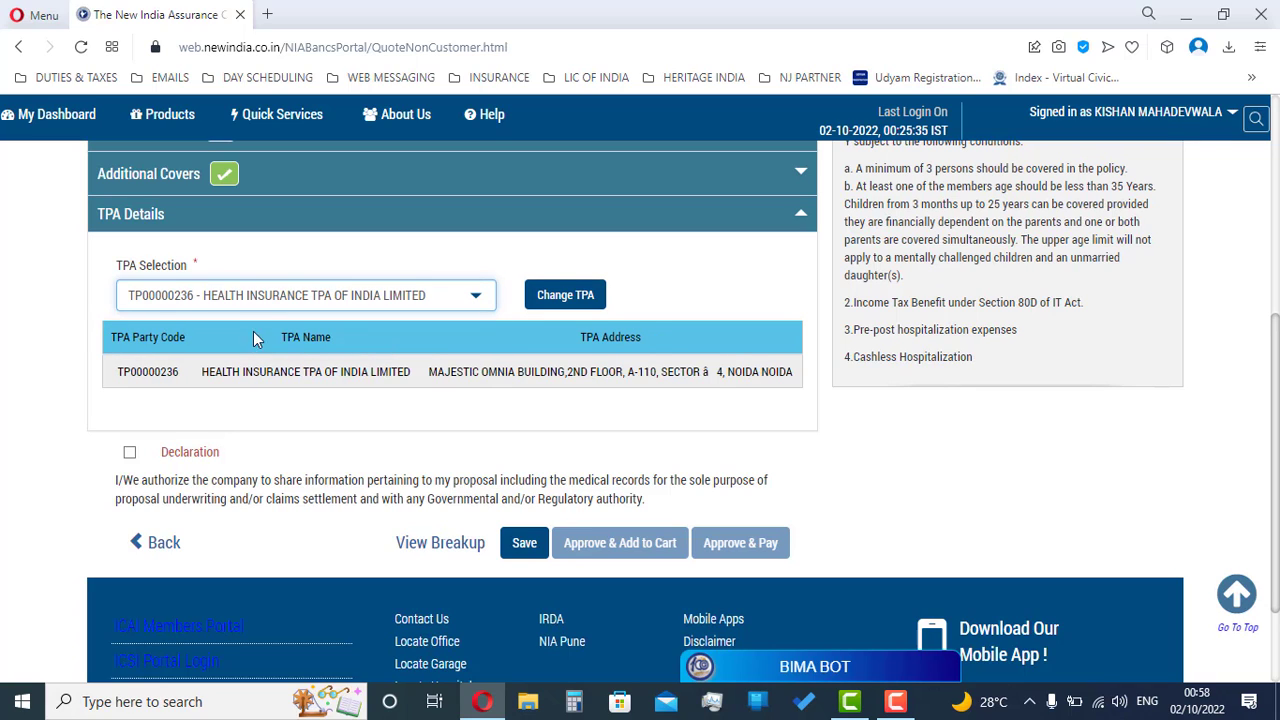
pyautogui.click(443, 303)
pyautogui.click(440, 318)
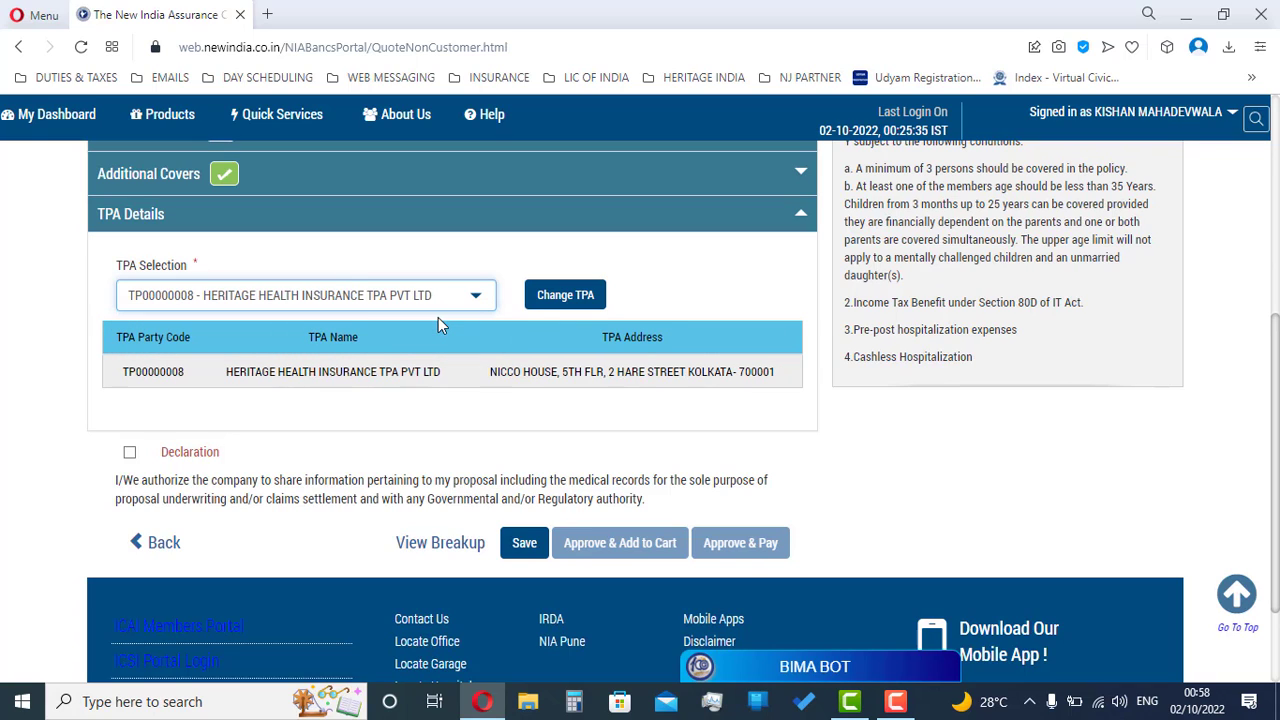
pyautogui.click(129, 455)
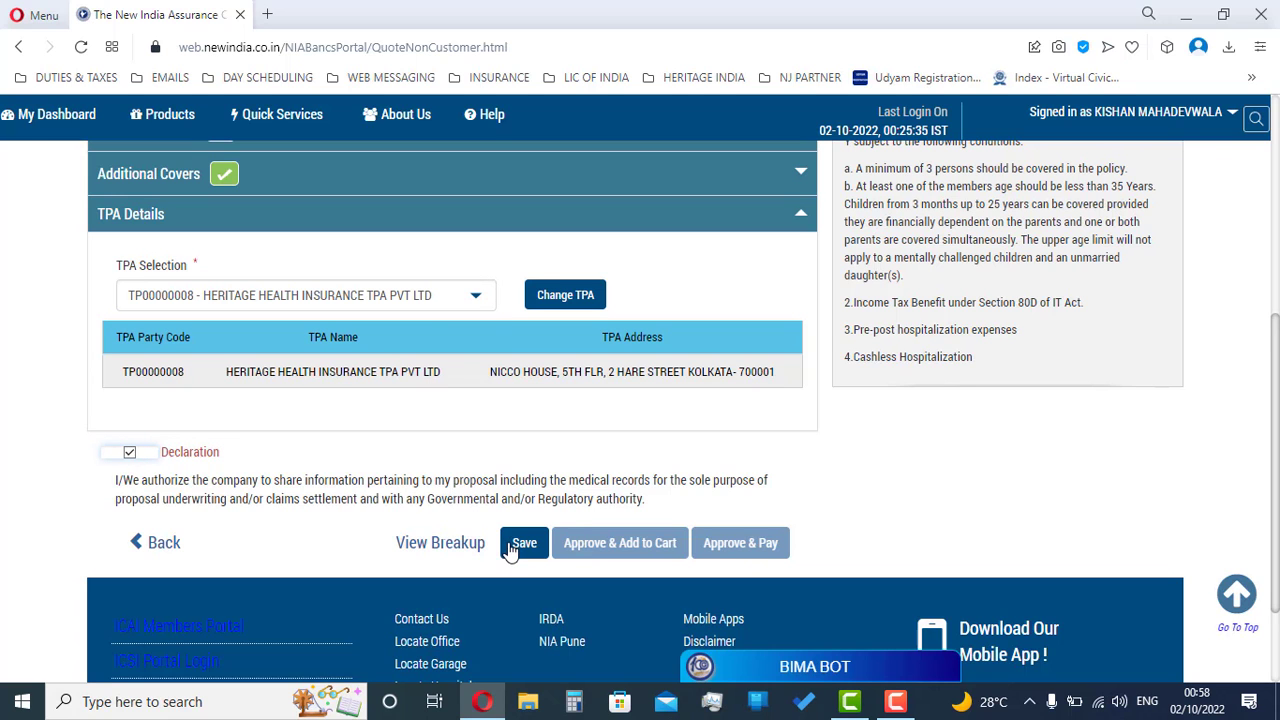
# Step: Save the proposal and review the estimated premium, GST and ₹9,540.00 net premium
pyautogui.click(512, 548)
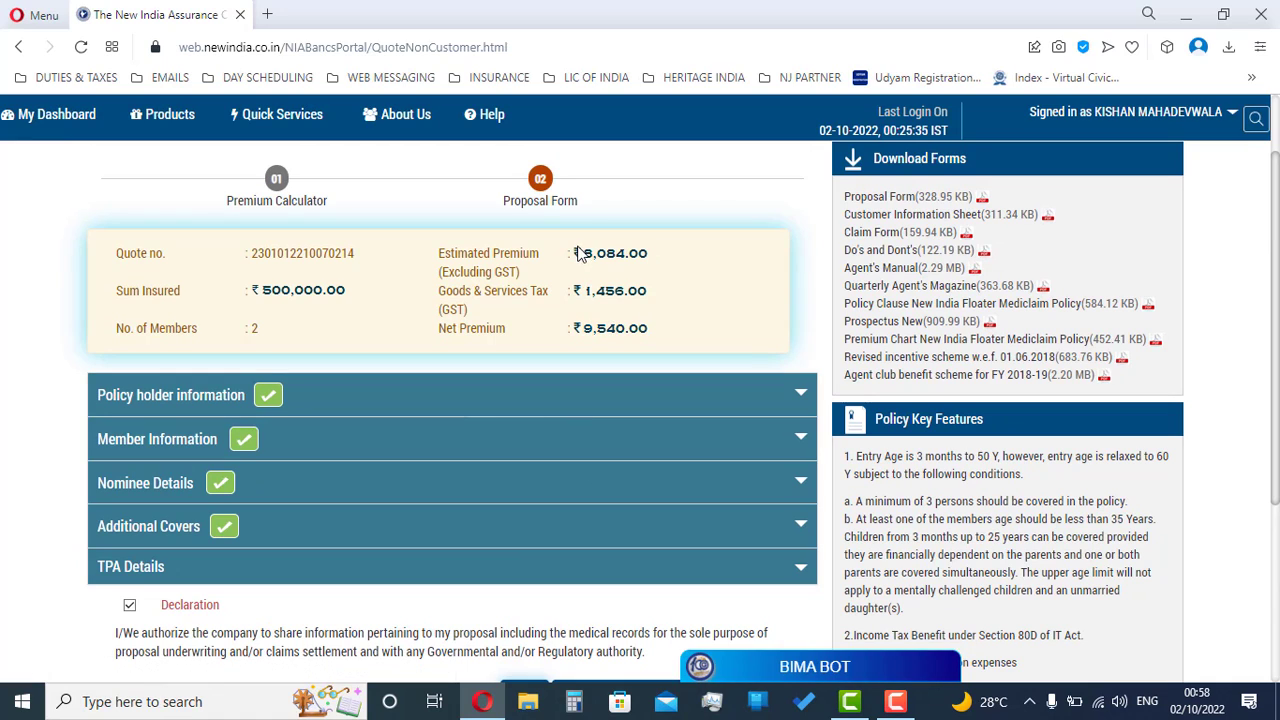
pyautogui.moveTo(578, 252); pyautogui.dragTo(648, 253)
pyautogui.moveTo(586, 290); pyautogui.dragTo(650, 291)
pyautogui.moveTo(584, 329); pyautogui.dragTo(651, 333)
pyautogui.click(587, 330)
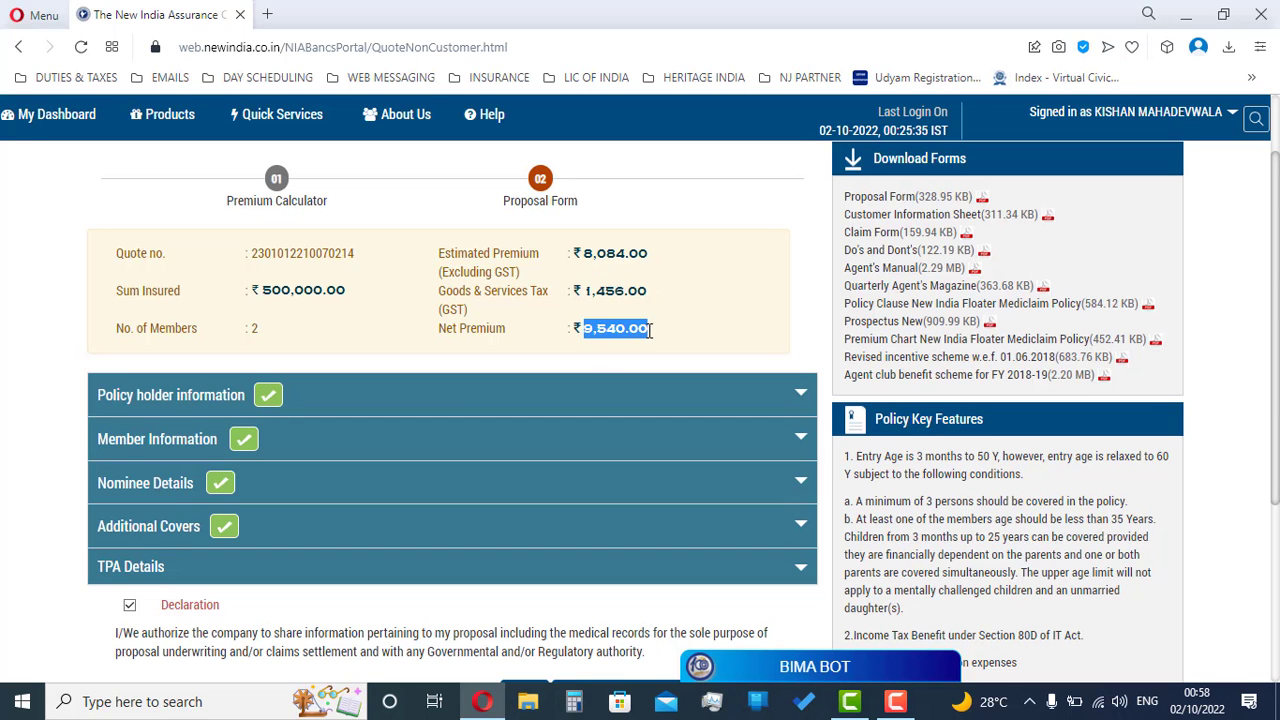
# Step: View the premium breakup, then approve the quotation and confirm the approval
pyautogui.scroll(-3, 651, 331)
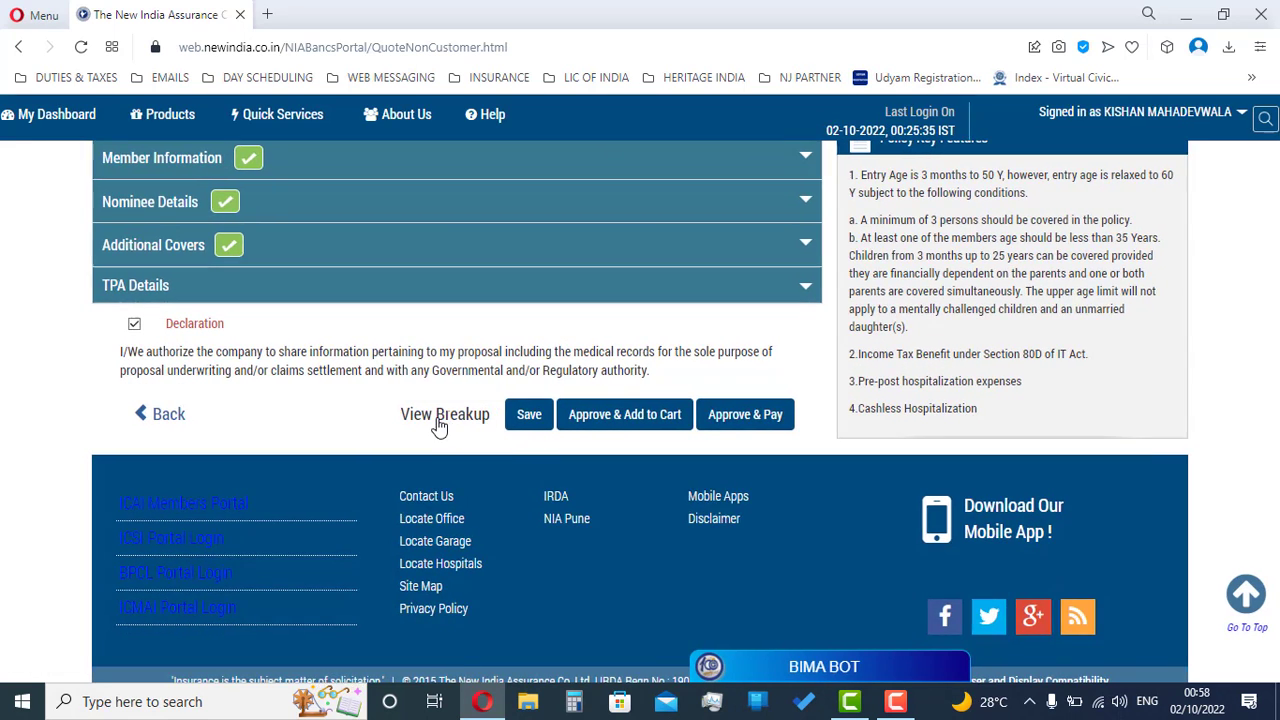
pyautogui.click(438, 420)
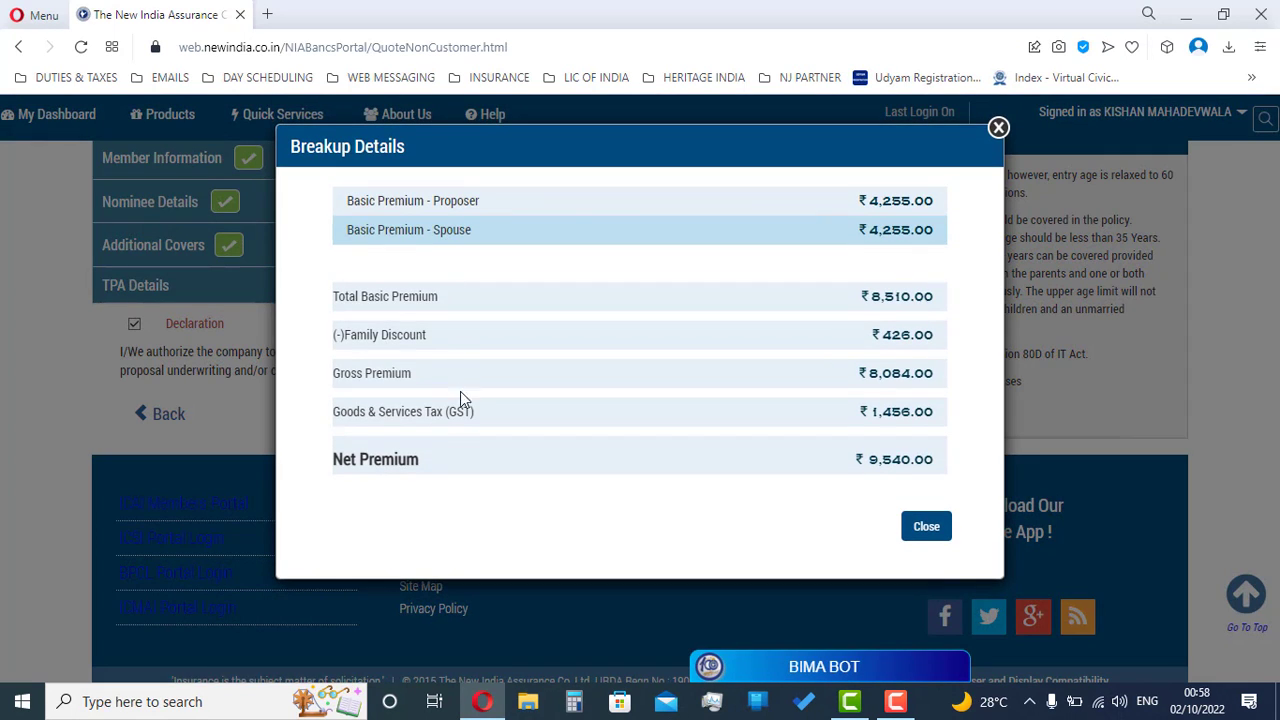
pyautogui.click(908, 526)
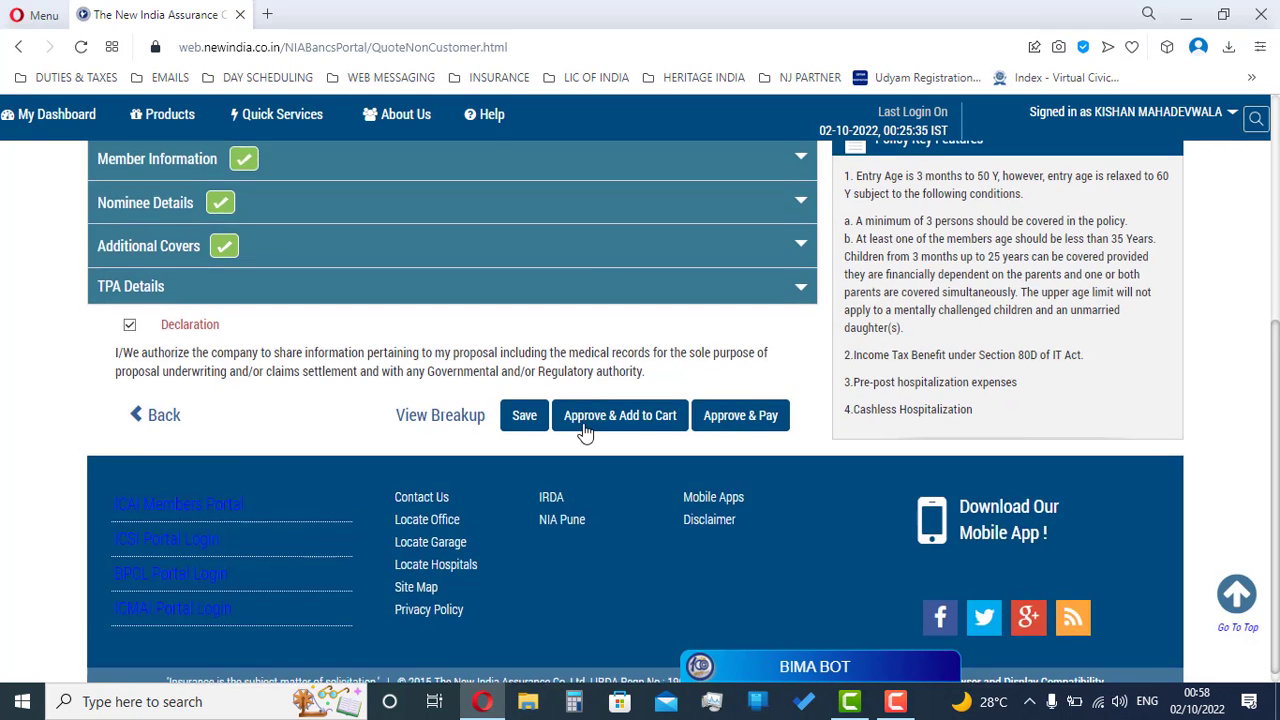
pyautogui.scroll(2, 183, 151)
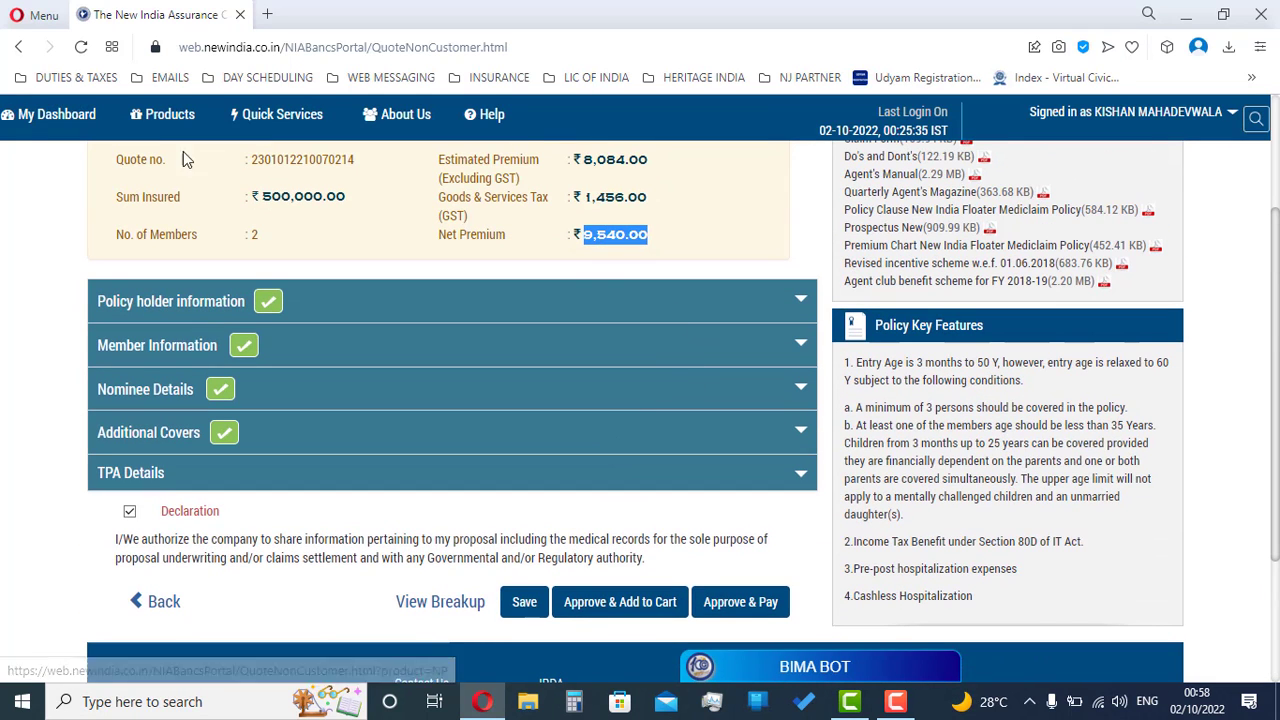
pyautogui.click(735, 610)
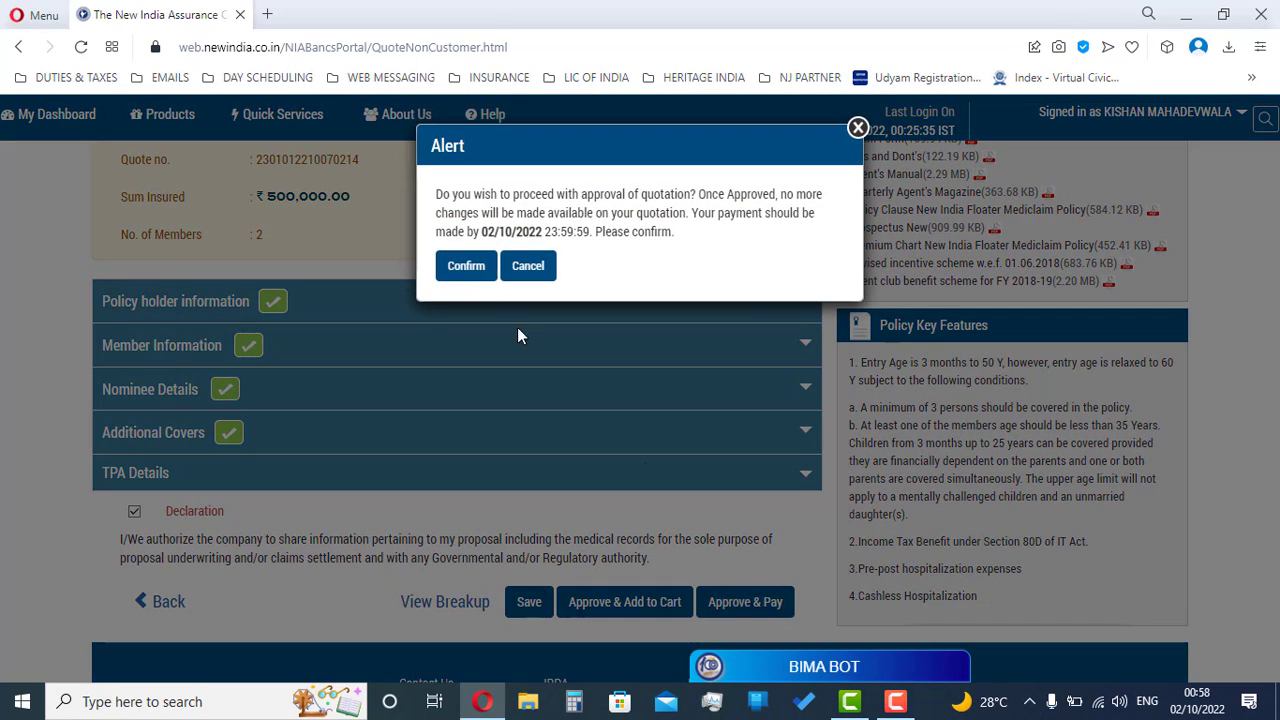
pyautogui.click(450, 272)
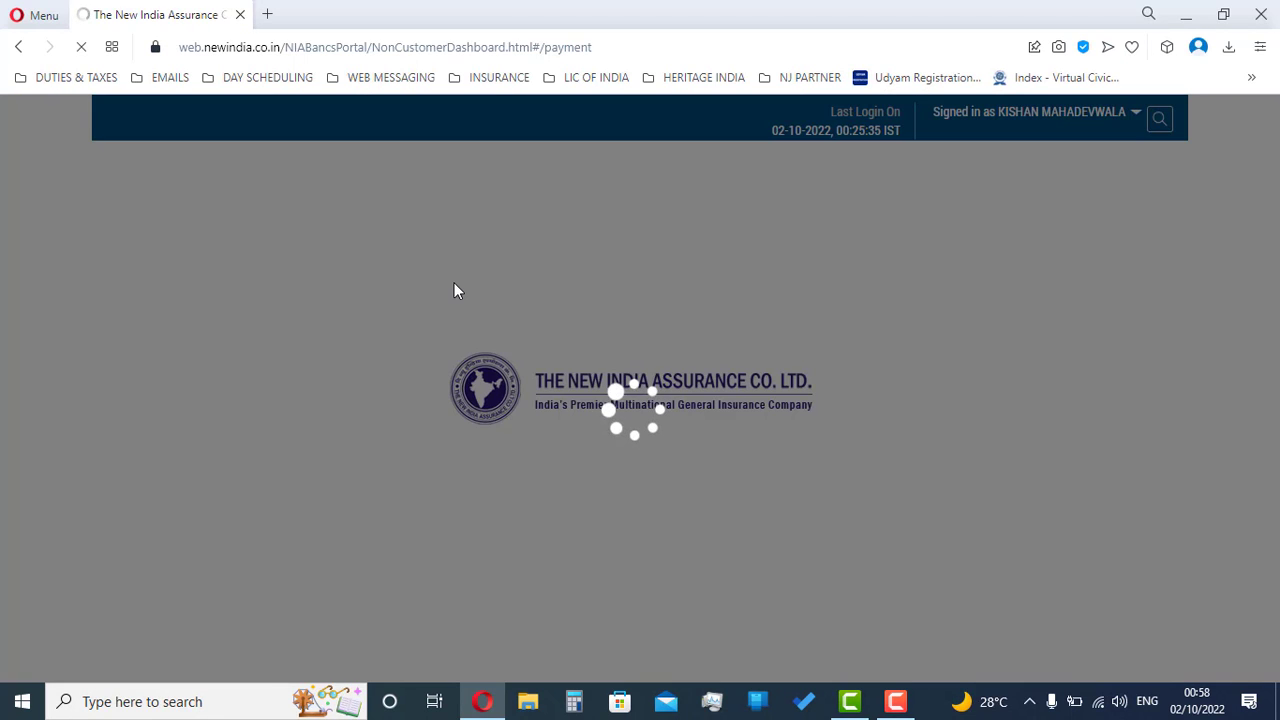
# Step: Review the Cheque, Net Banking and Payment Link options and the quote amount
pyautogui.scroll(-1, 454, 282)
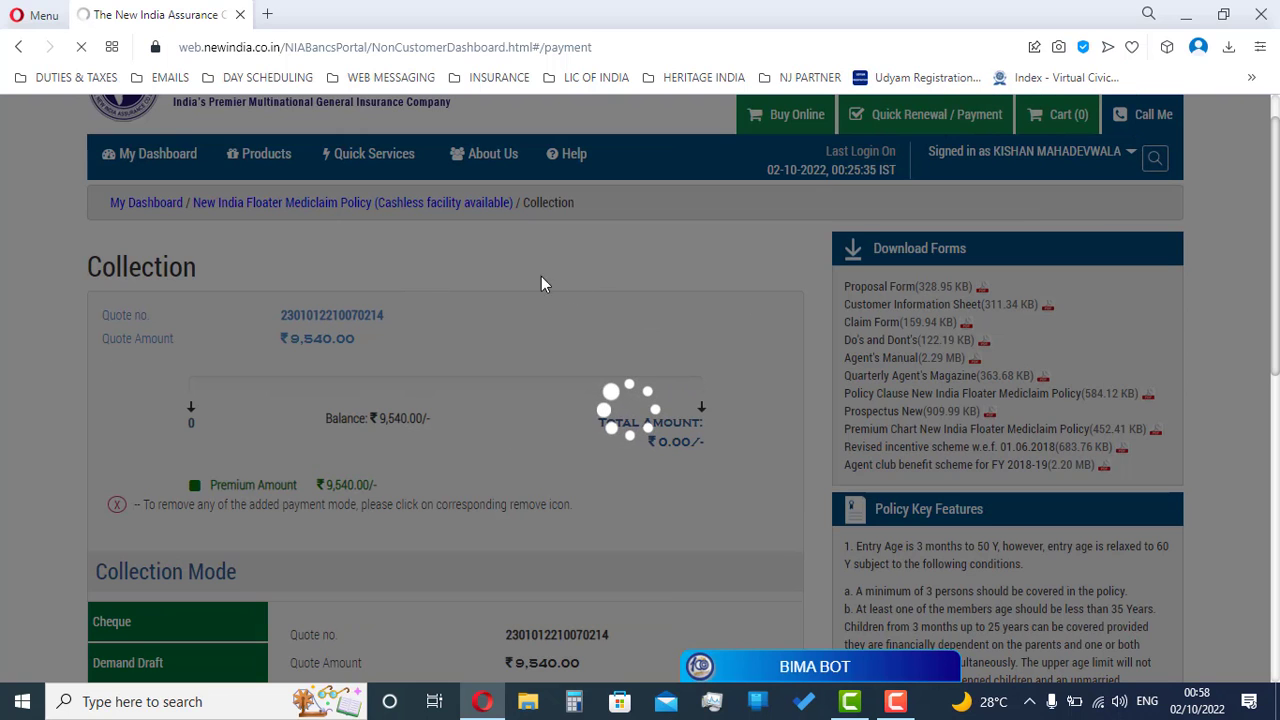
pyautogui.scroll(-3, 421, 279)
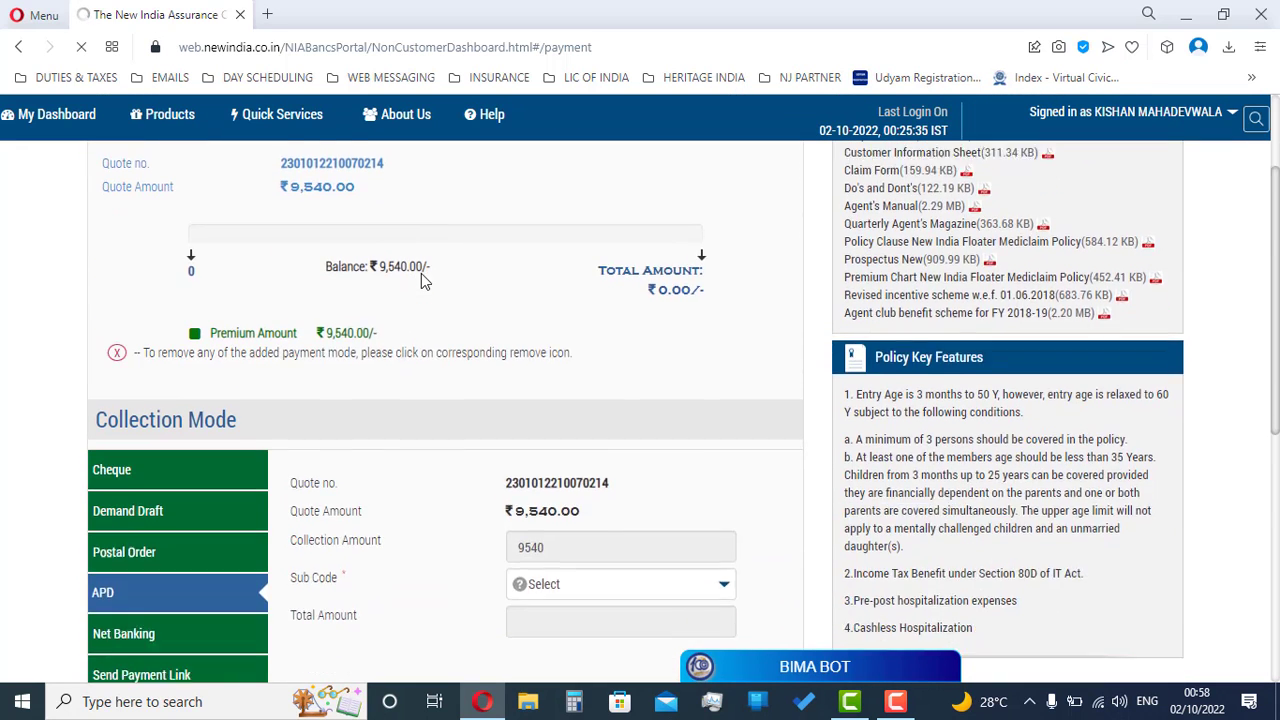
pyautogui.click(181, 290)
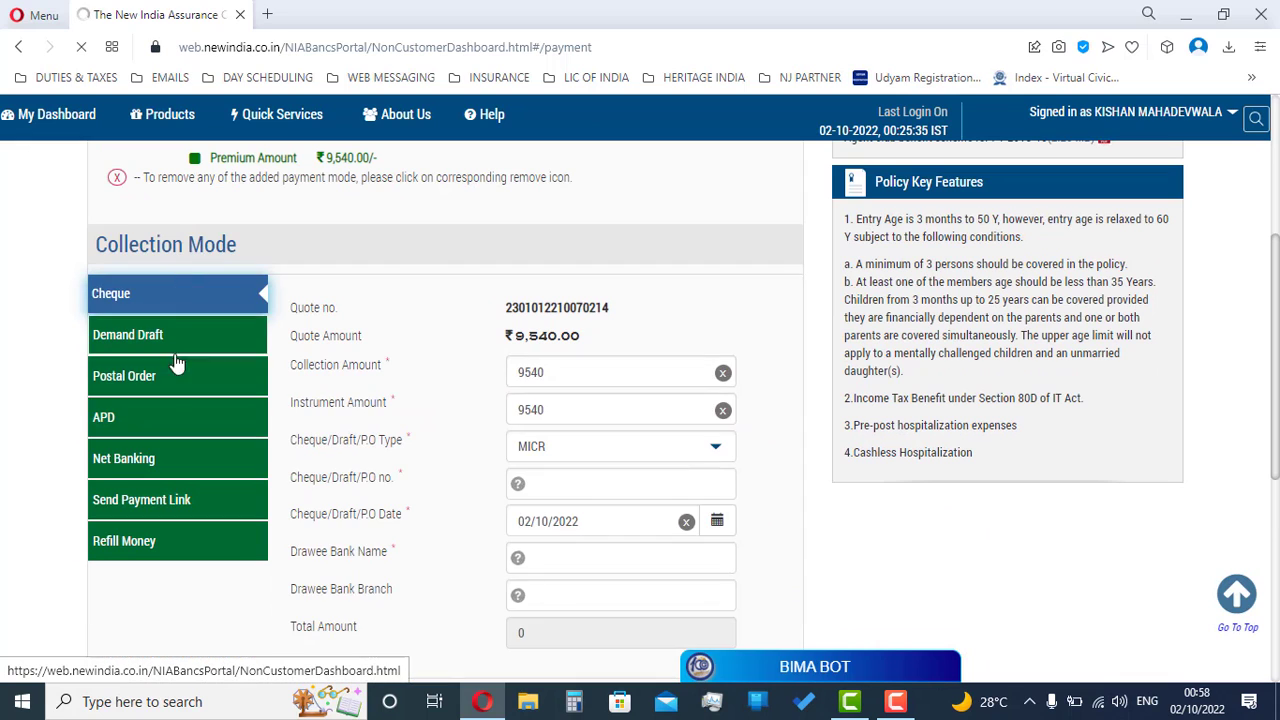
pyautogui.click(170, 460)
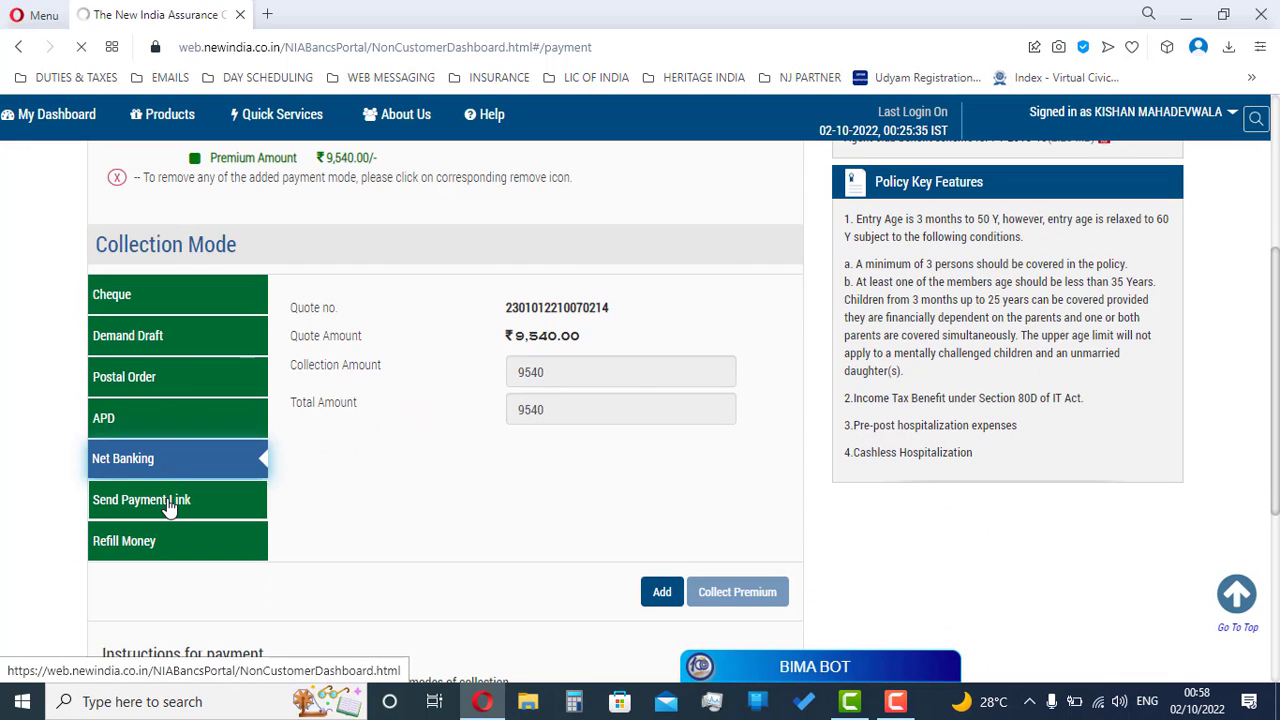
pyautogui.click(168, 507)
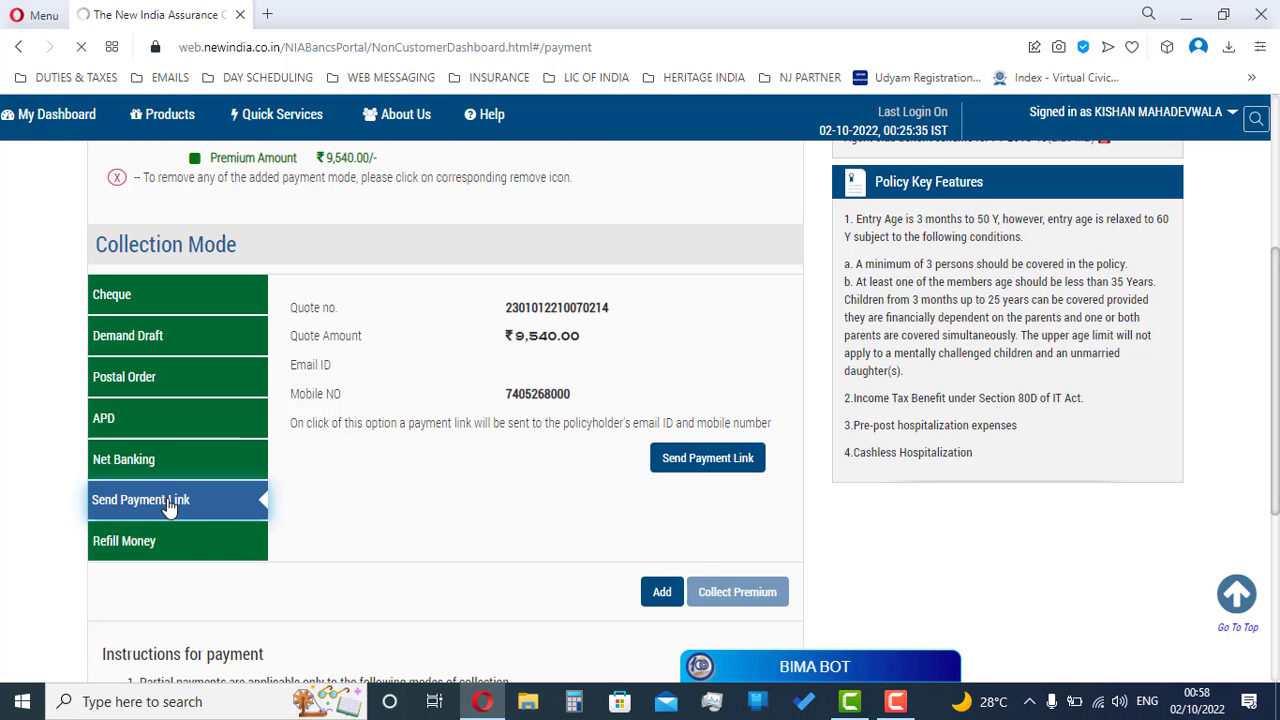
pyautogui.moveTo(287, 366); pyautogui.dragTo(335, 372)
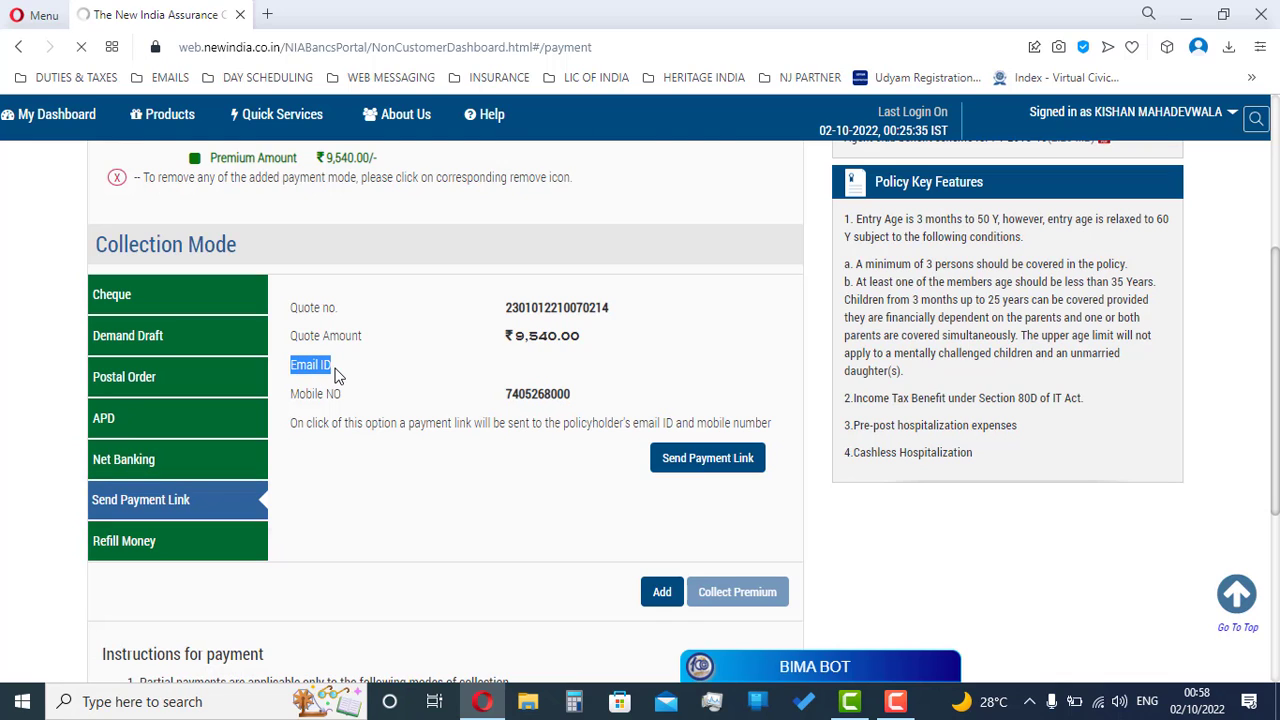
pyautogui.click(508, 358)
pyautogui.scroll(1, 570, 468)
pyautogui.moveTo(322, 500); pyautogui.dragTo(370, 502)
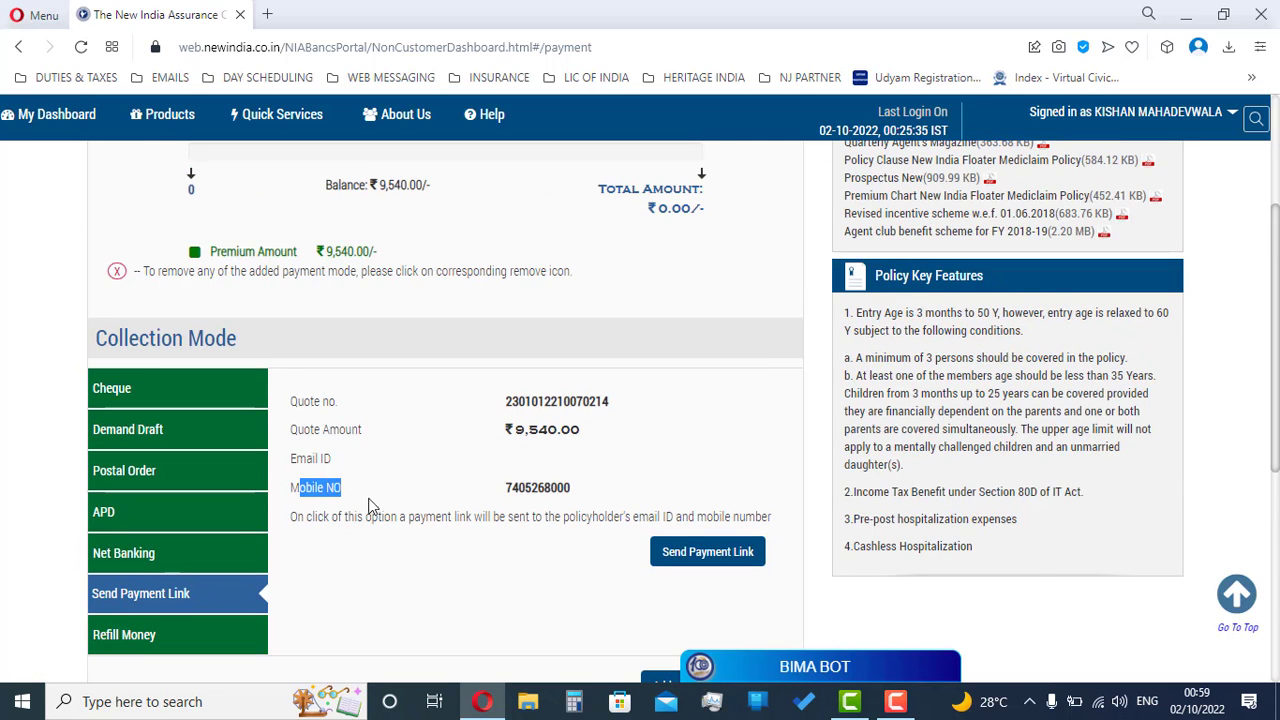
pyautogui.click(537, 494)
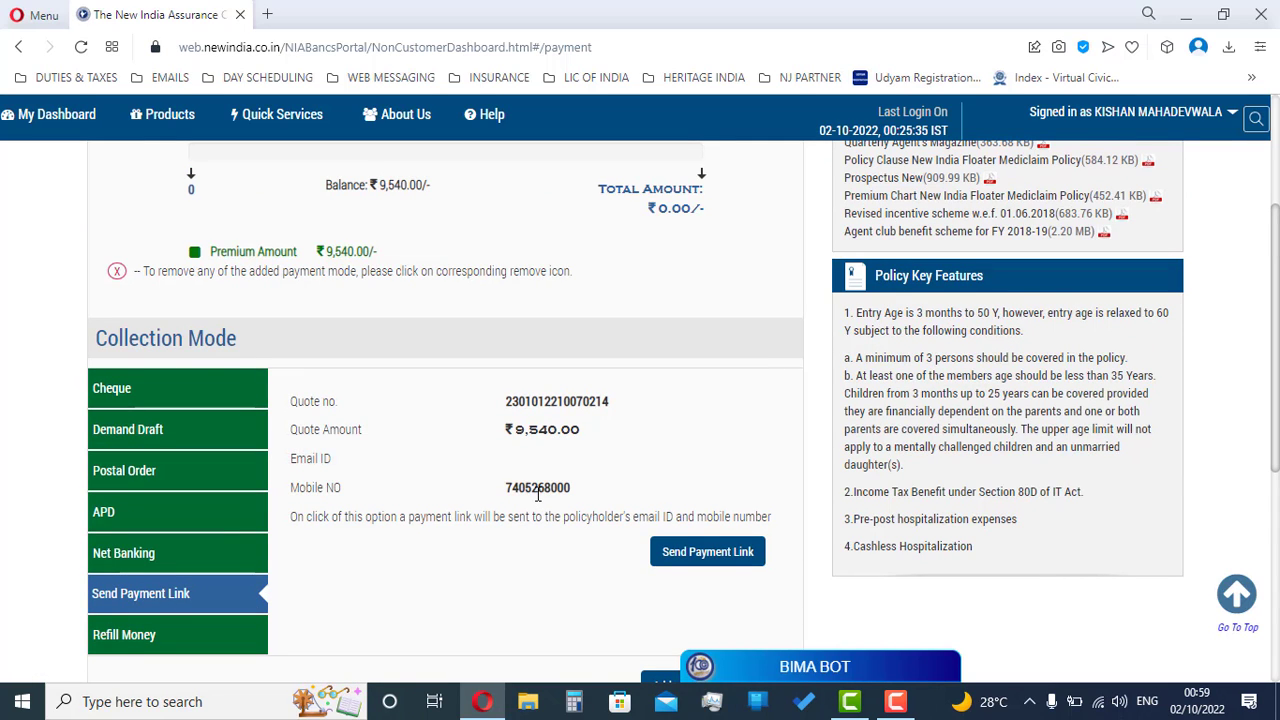
pyautogui.moveTo(512, 430); pyautogui.dragTo(580, 433)
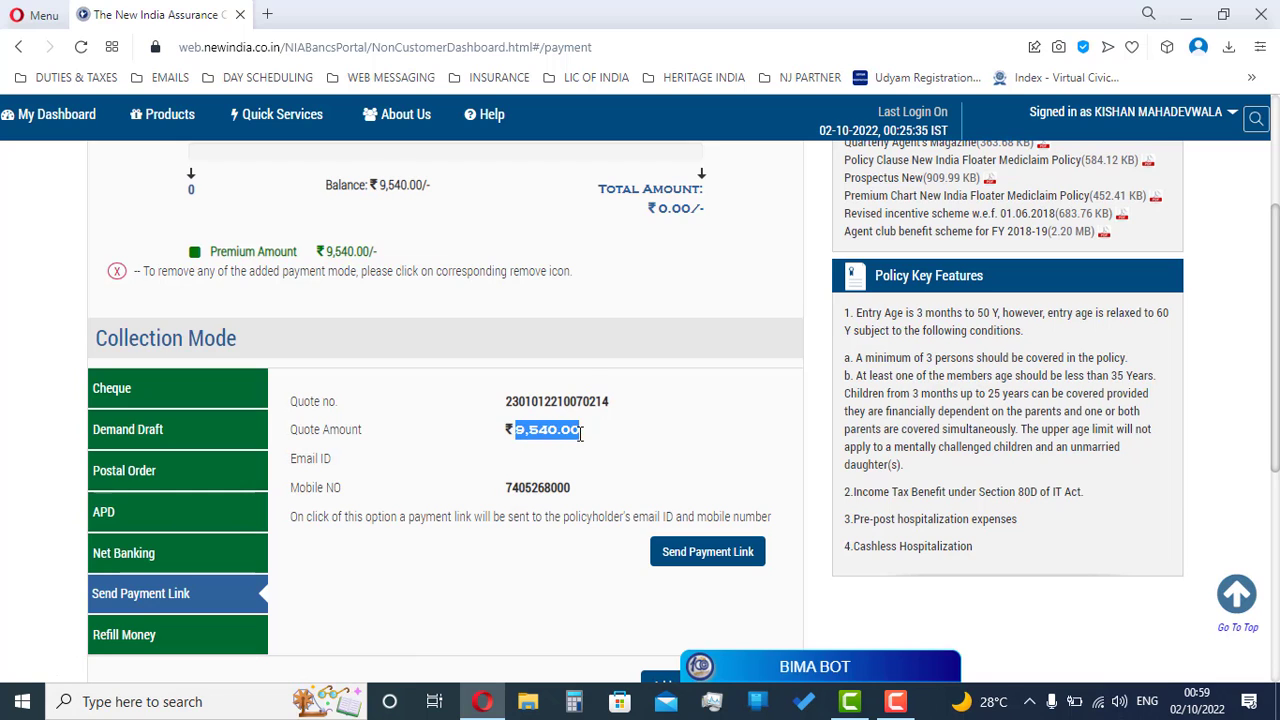
# Step: Enter cheque 000001, choose The Sutex Co-operative Bank as drawee, and add the ₹9,540 cheque
pyautogui.click(197, 391)
pyautogui.scroll(-1, 575, 416)
pyautogui.click(580, 483)
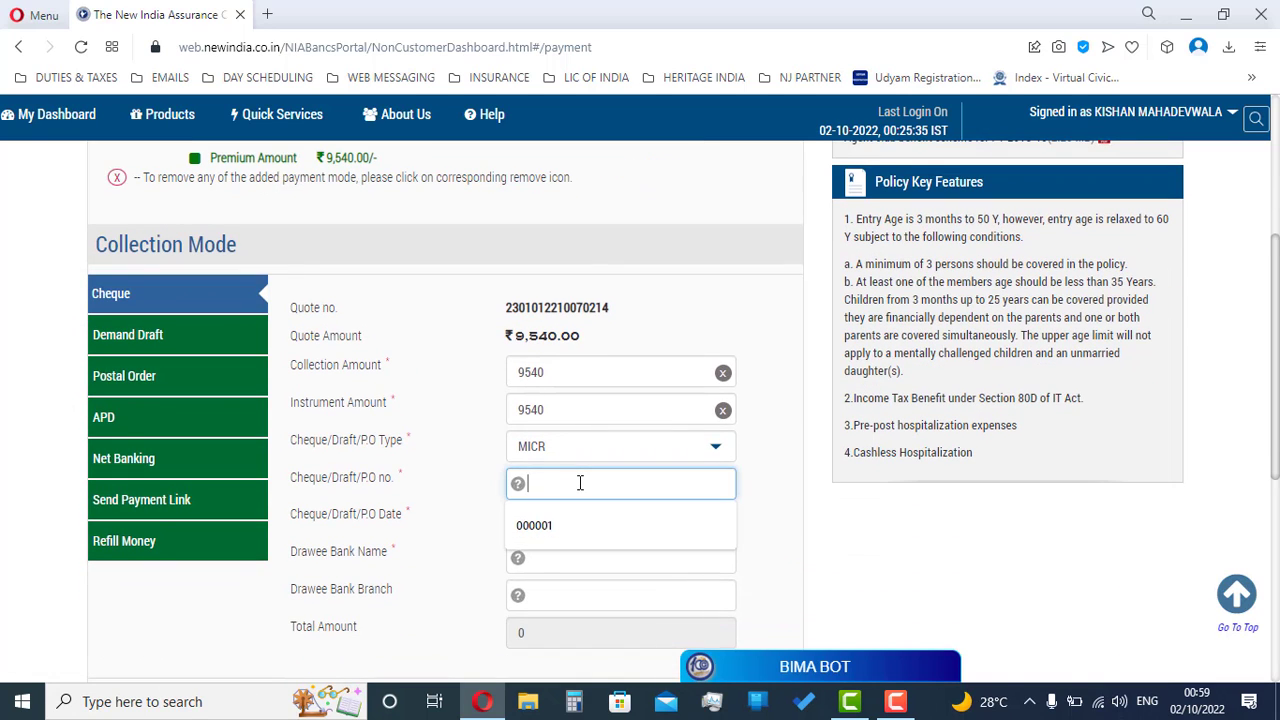
pyautogui.write('000001')
pyautogui.press('Tab')
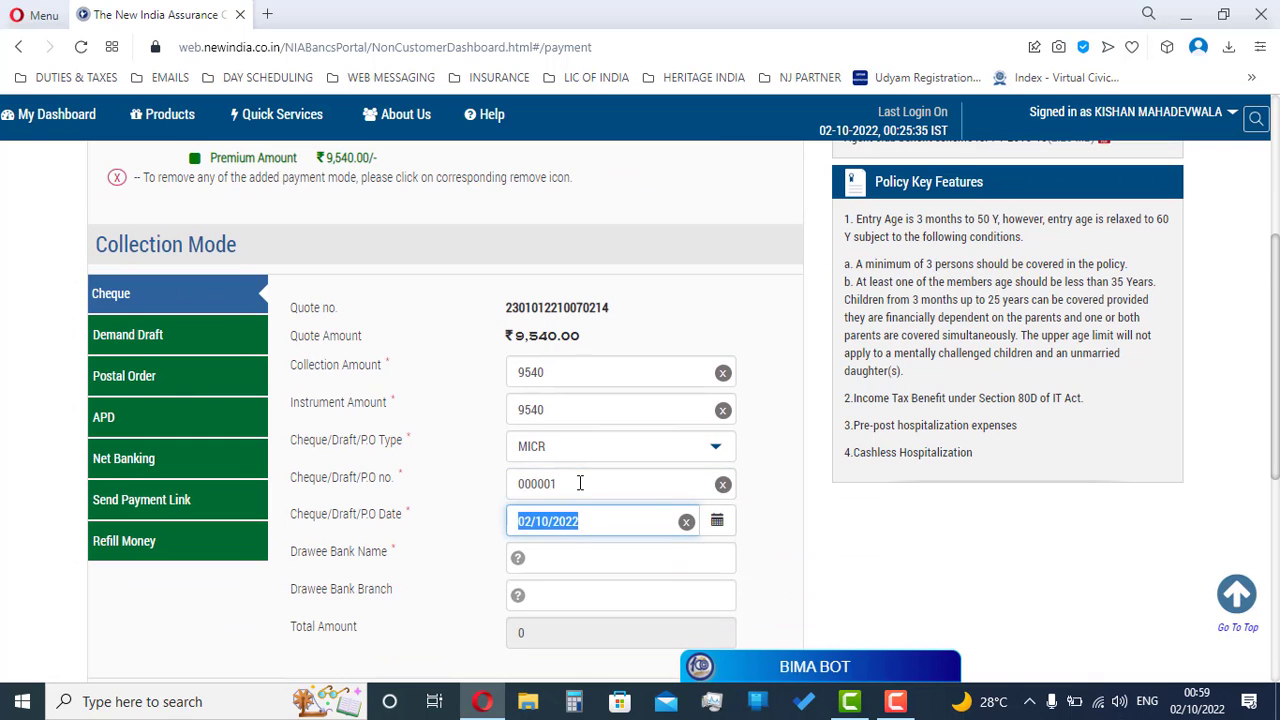
pyautogui.scroll(-1, 576, 470)
pyautogui.click(572, 464)
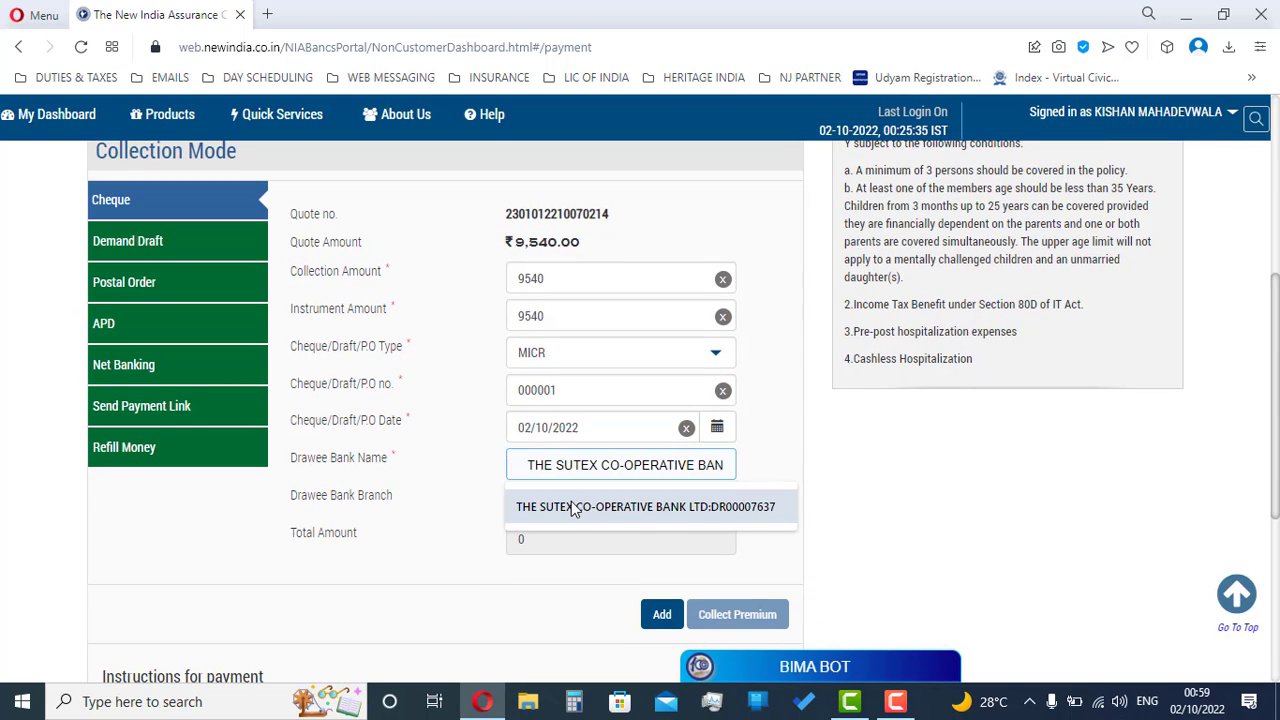
pyautogui.click(573, 505)
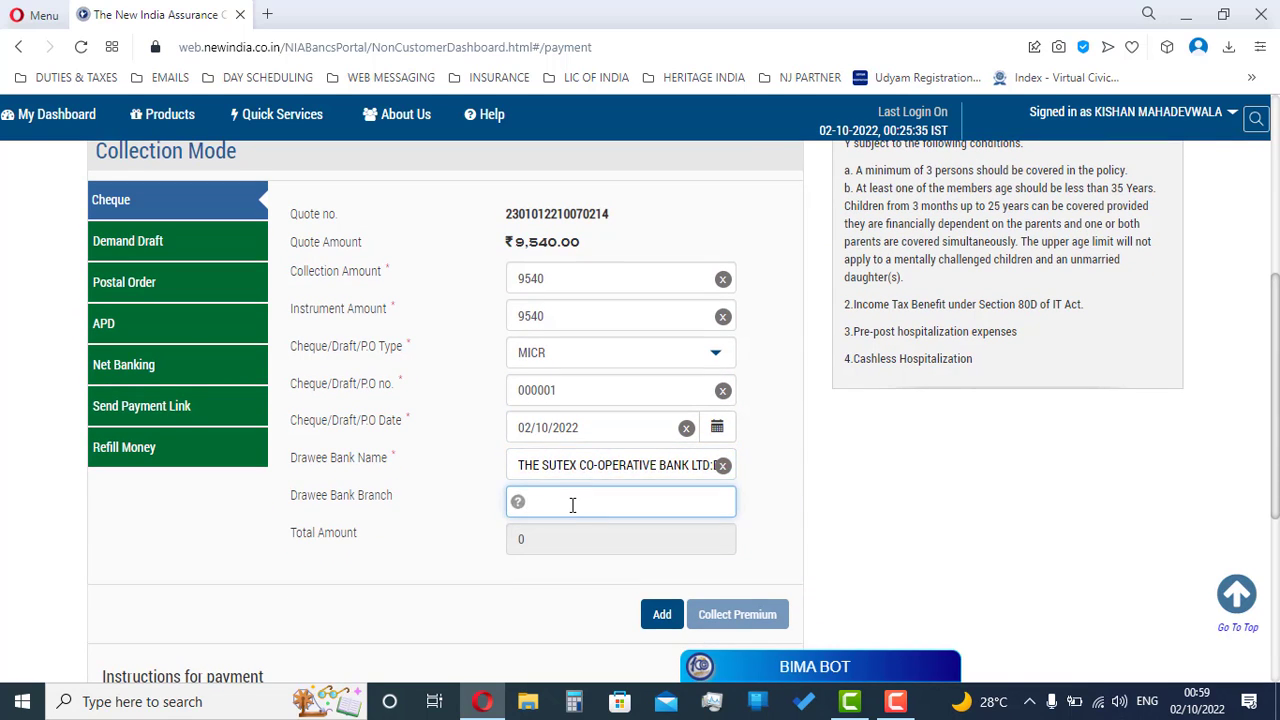
pyautogui.click(649, 618)
pyautogui.scroll(-4, 609, 416)
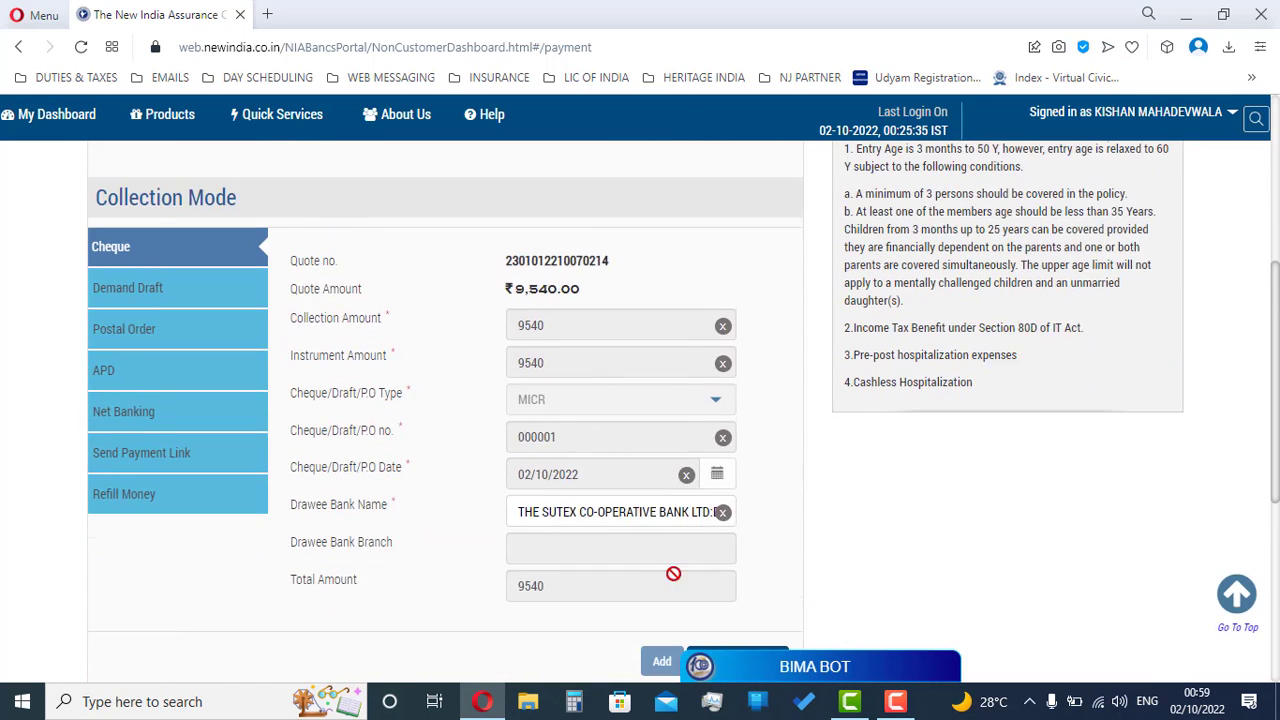